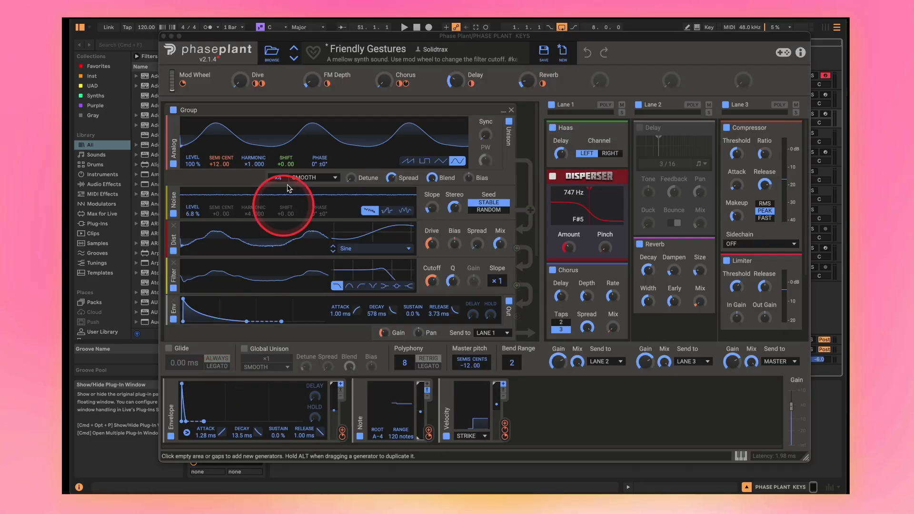
- Record a live-played chord progression into the arrangement on the CP DEMO A - CHORDS track with Chord Prism open
left_click(164, 36)
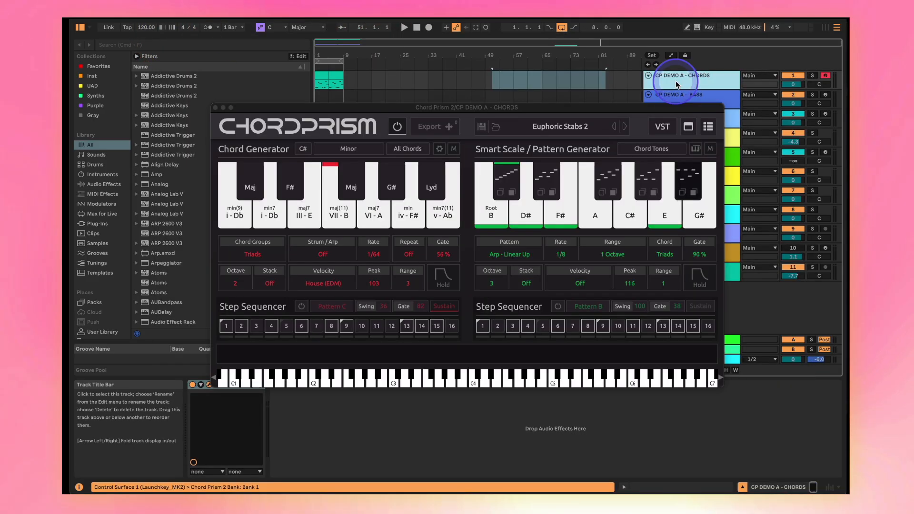
left_click(442, 214)
left_click(429, 28)
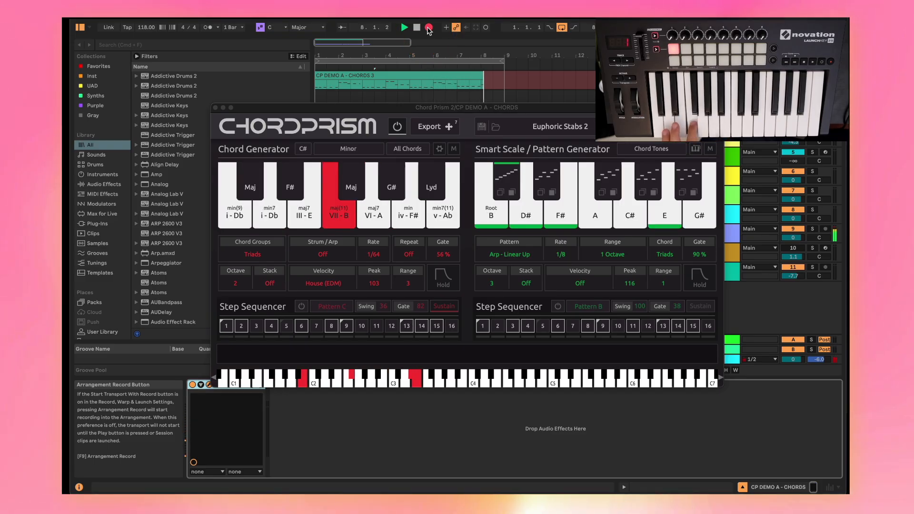
key("space")
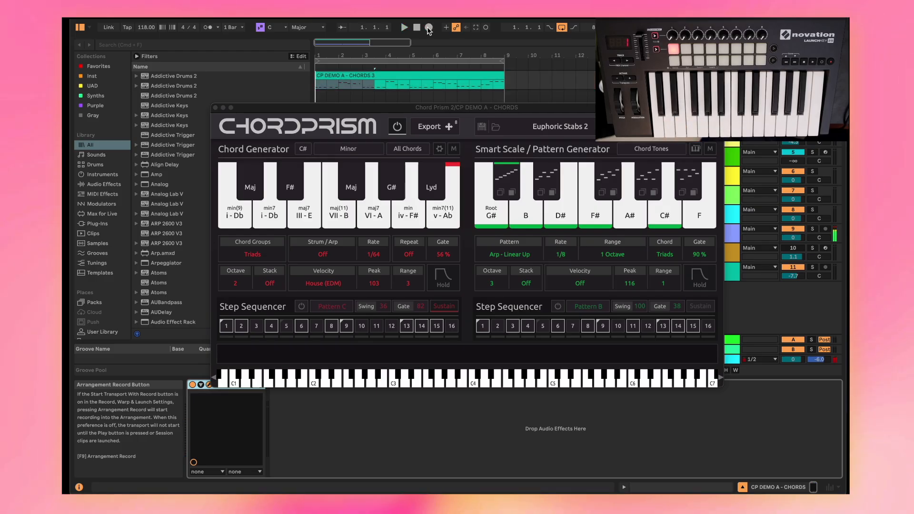
left_click(492, 280)
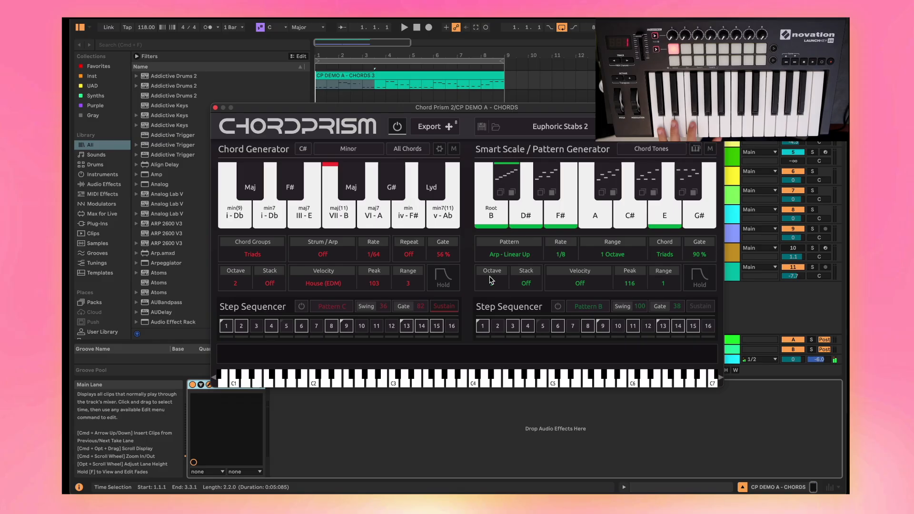
left_click(521, 281)
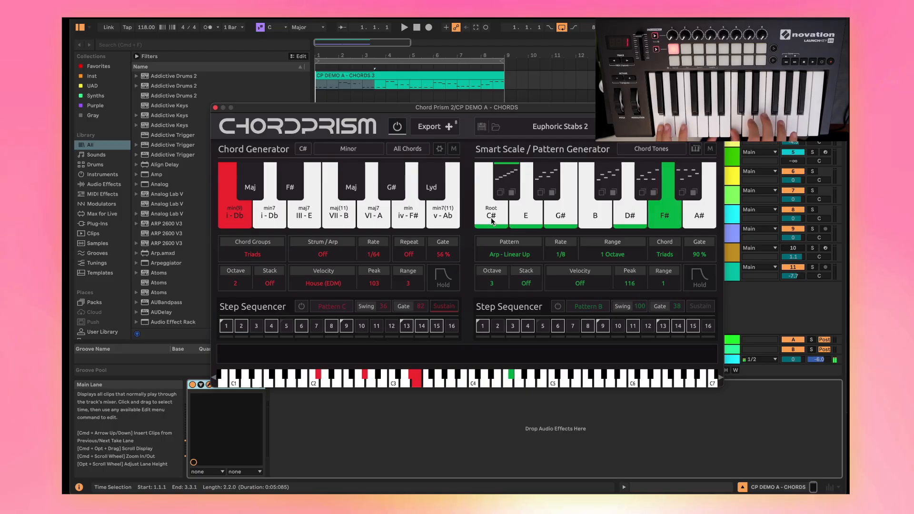
left_click(611, 226)
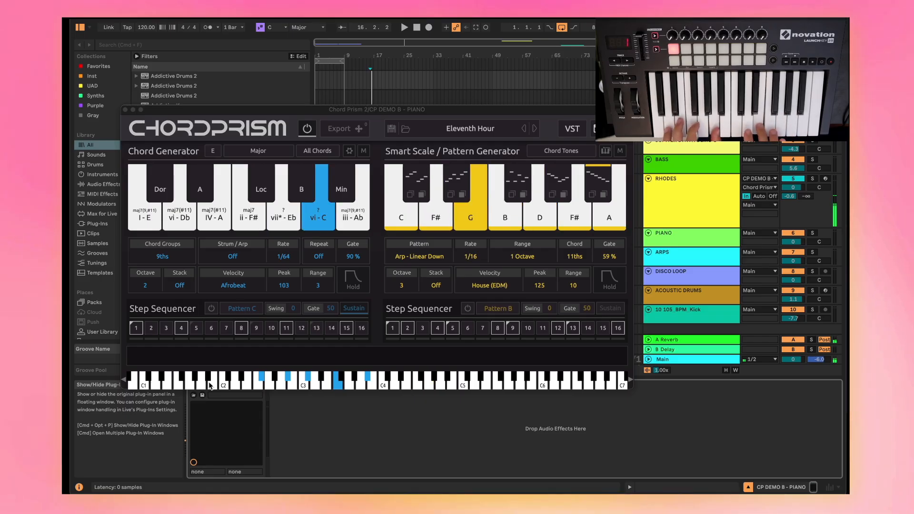
- Export the captured performance from Chord Prism as a MIDI clip onto the RHODES track at bar 91
left_click(413, 120)
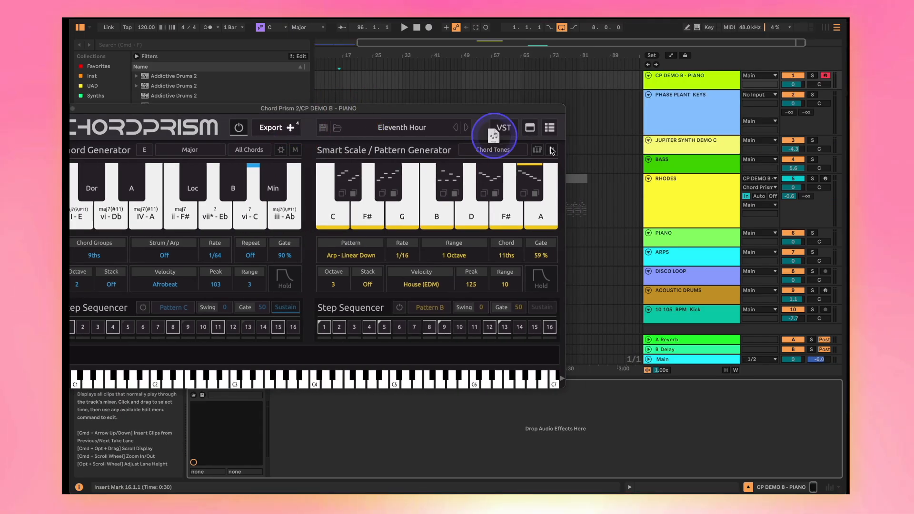
left_click_drag(552, 151, 621, 191)
left_click_drag(615, 149, 613, 189)
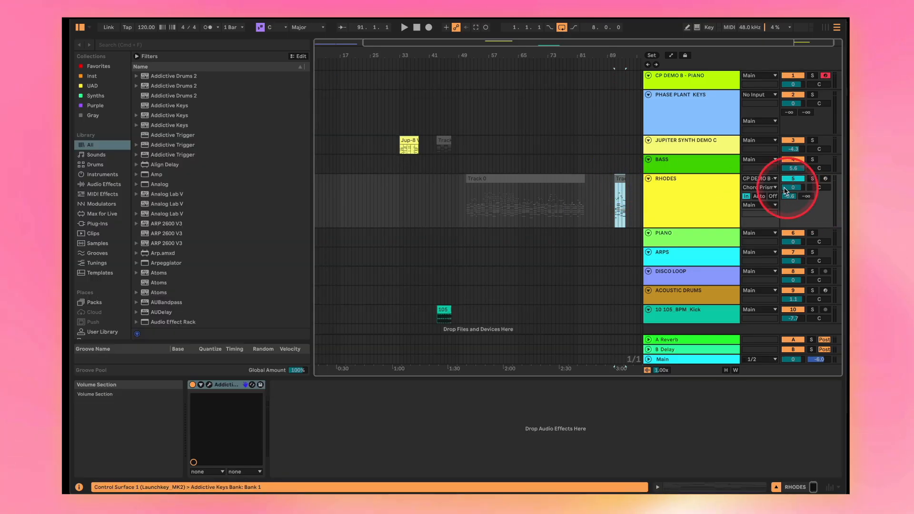
- Set the RHODES track's monitoring to Auto, then solo and audition the exported clip
left_click(759, 196)
scroll(611, 202, "up", 5)
scroll(571, 206, "right", 4)
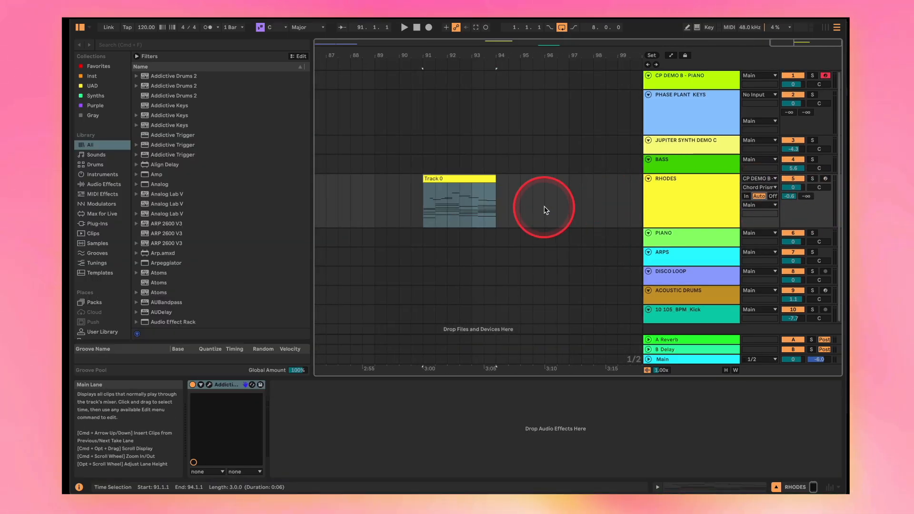
scroll(424, 212, "up", 3)
key("space")
left_click(813, 172)
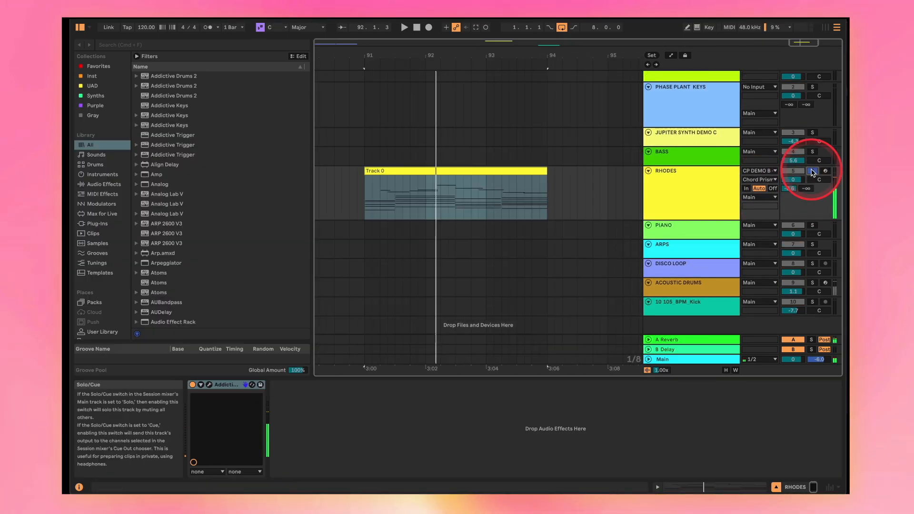
key("space")
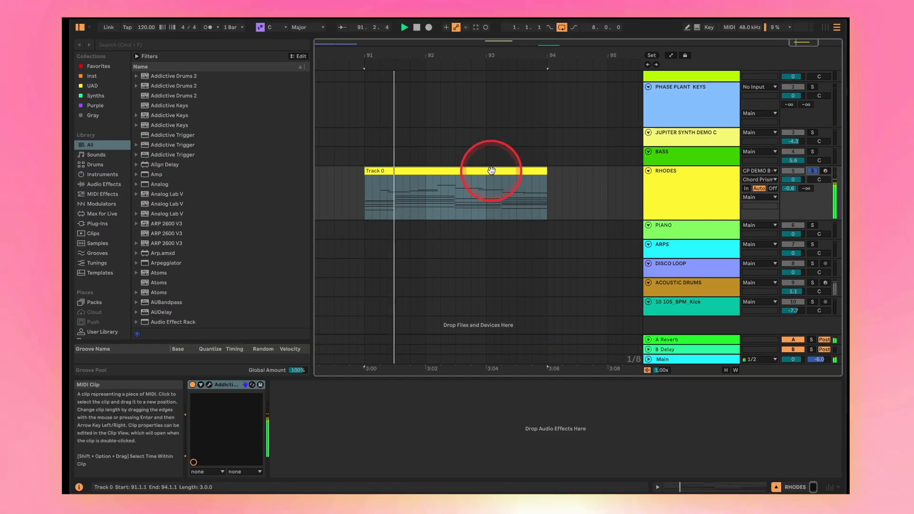
double_click(472, 170)
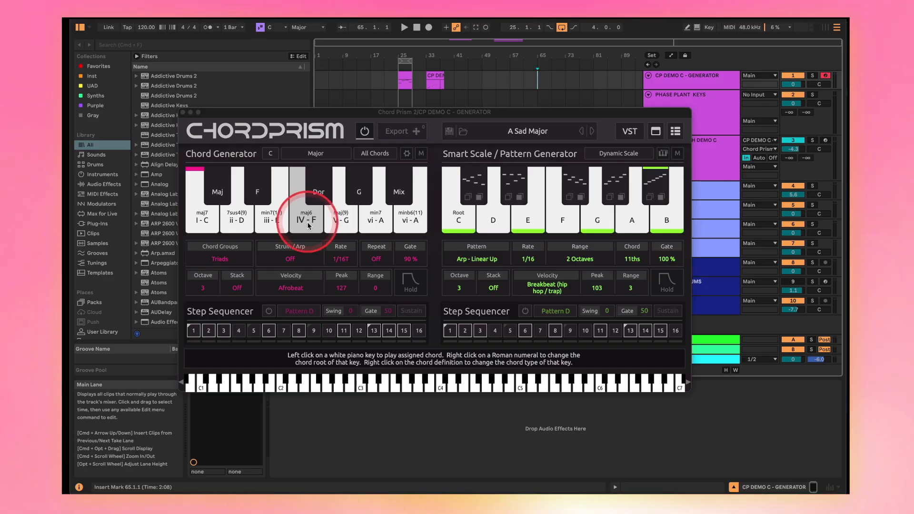
- Fill the four-bar MIDI clip on the CP DEMO C - GENERATOR track with chord trigger notes following the D2 note
left_click(387, 265)
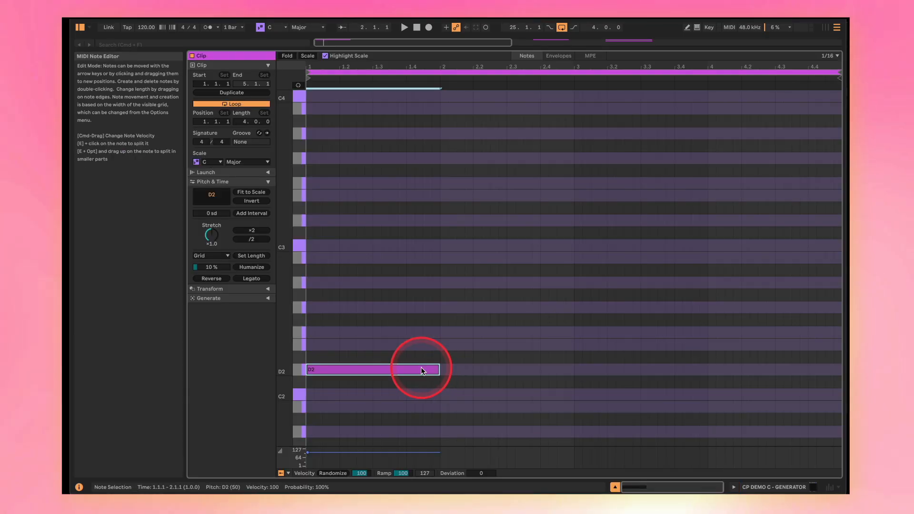
left_click_drag(421, 367, 792, 331)
key("space")
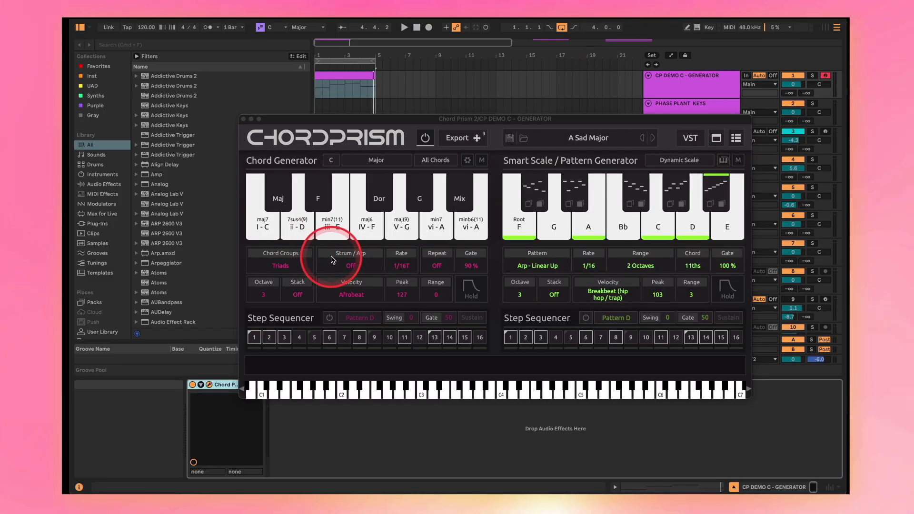
- Play the clip with the chord generator set to Strum - Up, trying a rate of 1/8T and 1/32
key("space")
left_click(332, 261)
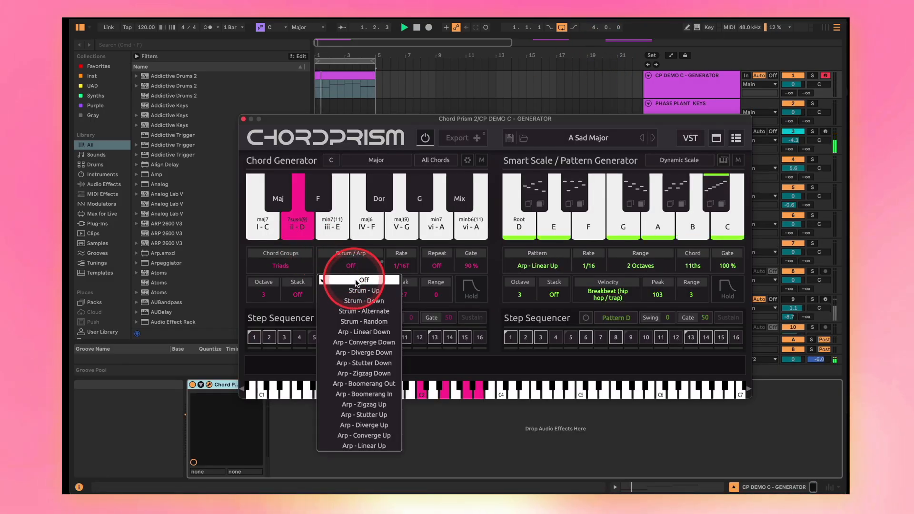
left_click(364, 300)
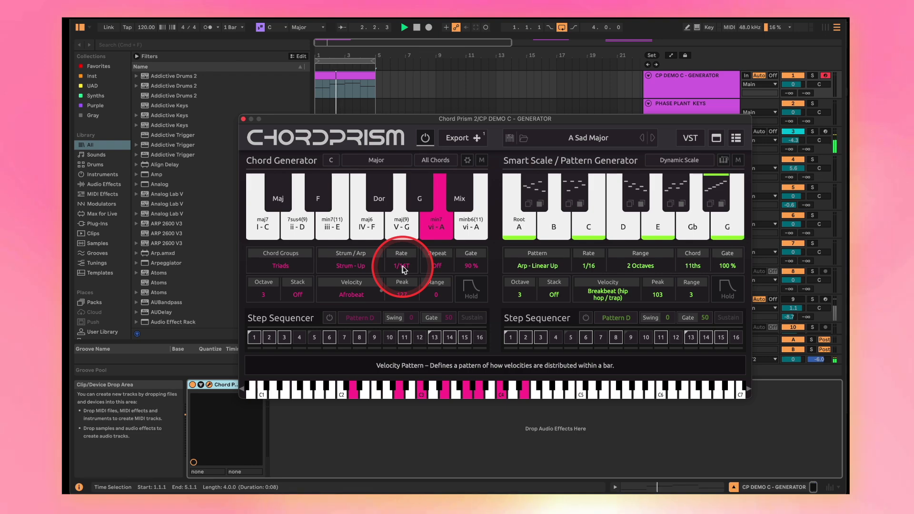
left_click(401, 265)
left_click(409, 334)
left_click(404, 267)
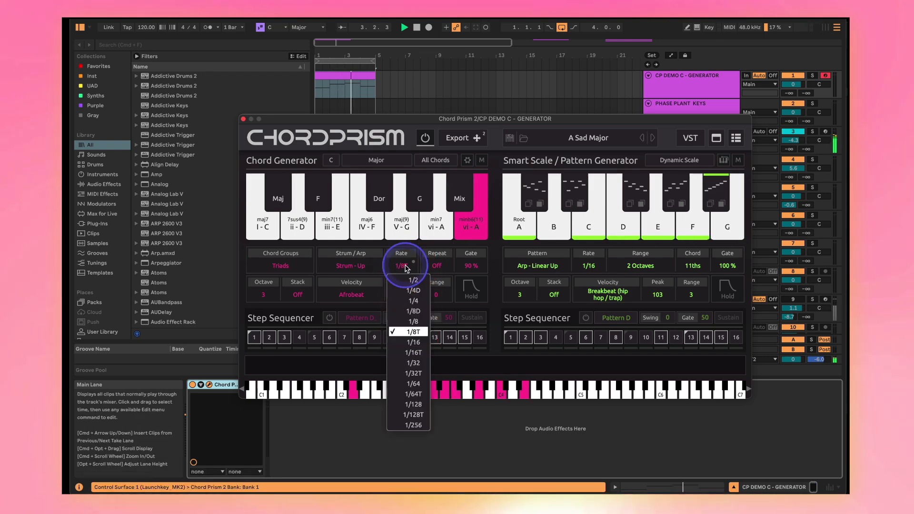
left_click(413, 363)
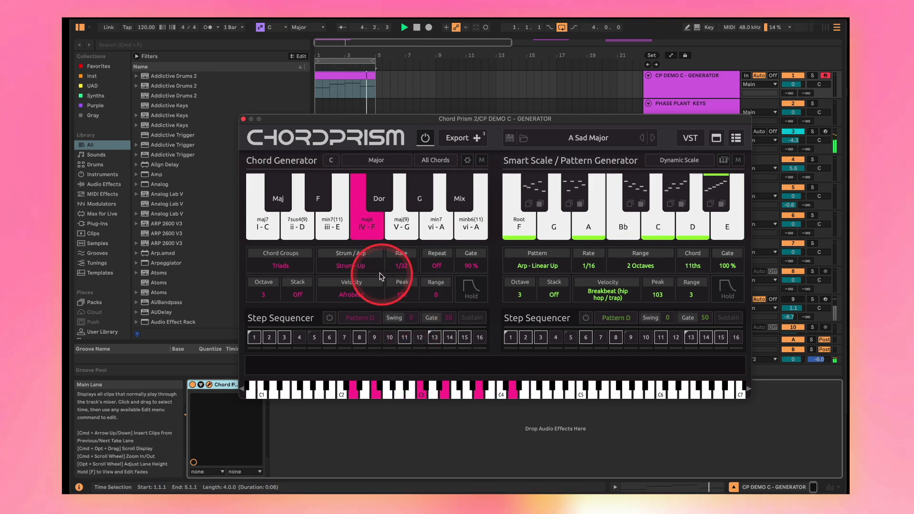
- Set the chord generator to Strum - Random with a rate of 1/8D
left_click(375, 267)
left_click(364, 322)
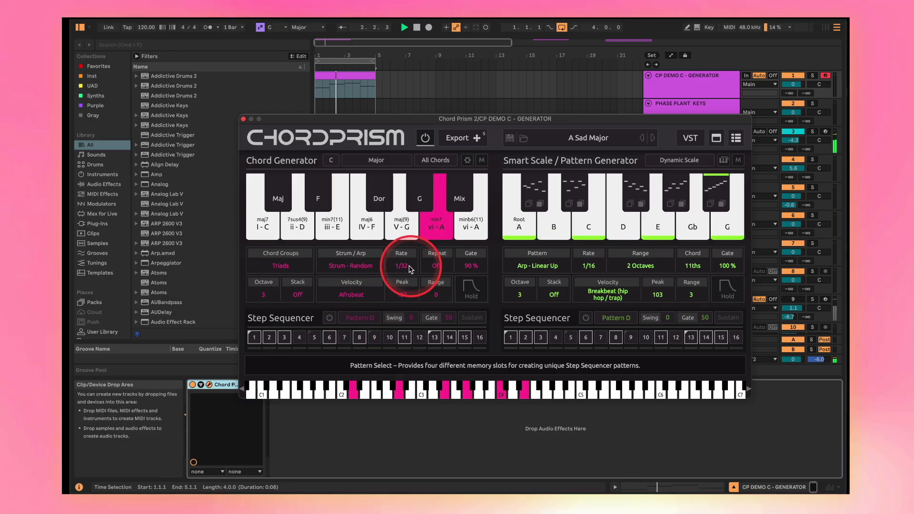
left_click(350, 265)
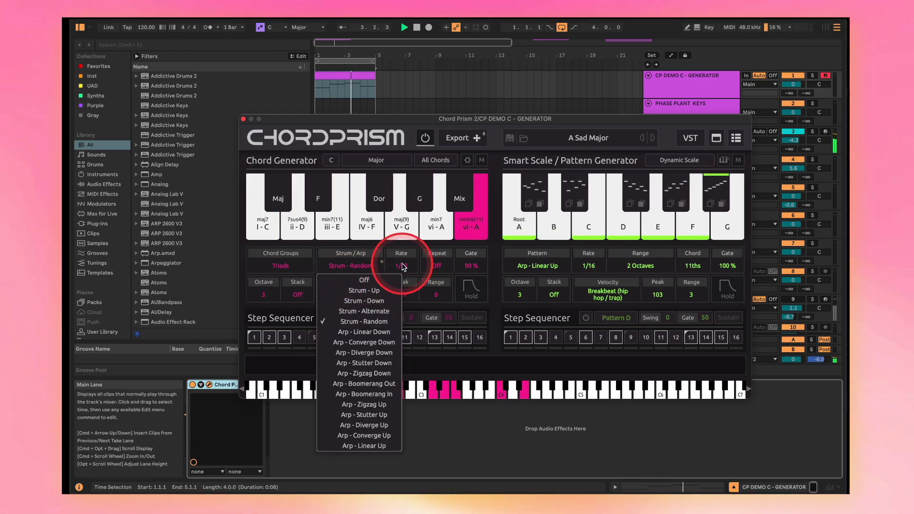
left_click(402, 265)
left_click(407, 311)
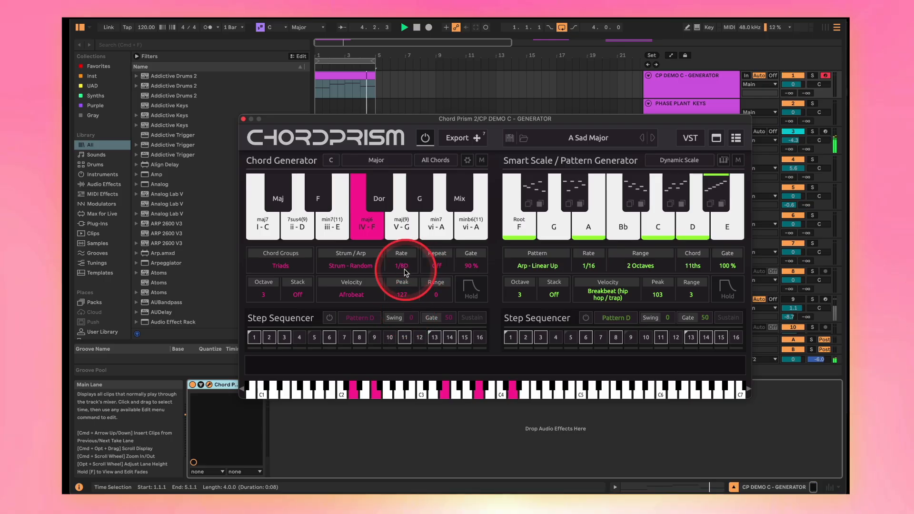
- Turn the chord generator's Strum / Arp setting off
left_click(367, 267)
left_click(404, 268)
left_click(436, 267)
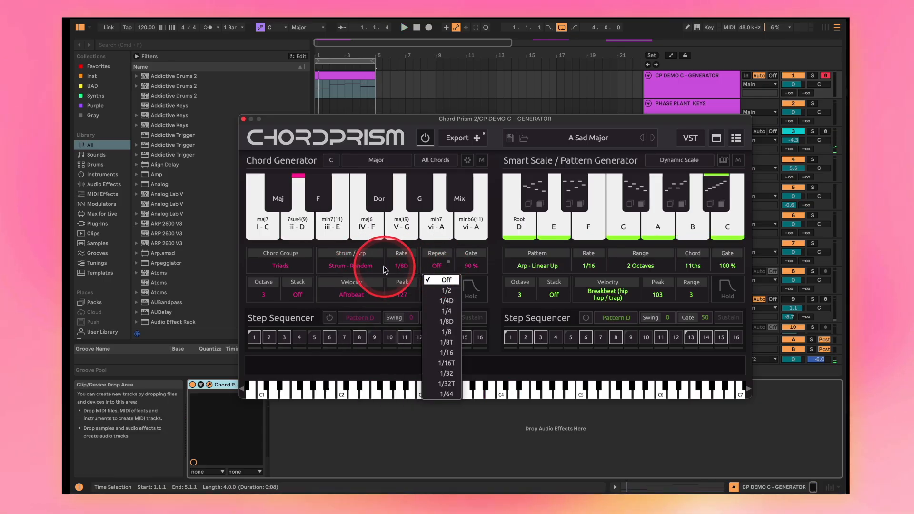
left_click(367, 267)
left_click(364, 281)
- Set the chord Repeat to 1/4 and, during playback, sweep the Gate down to 1 % and up to 49 %
left_click(437, 267)
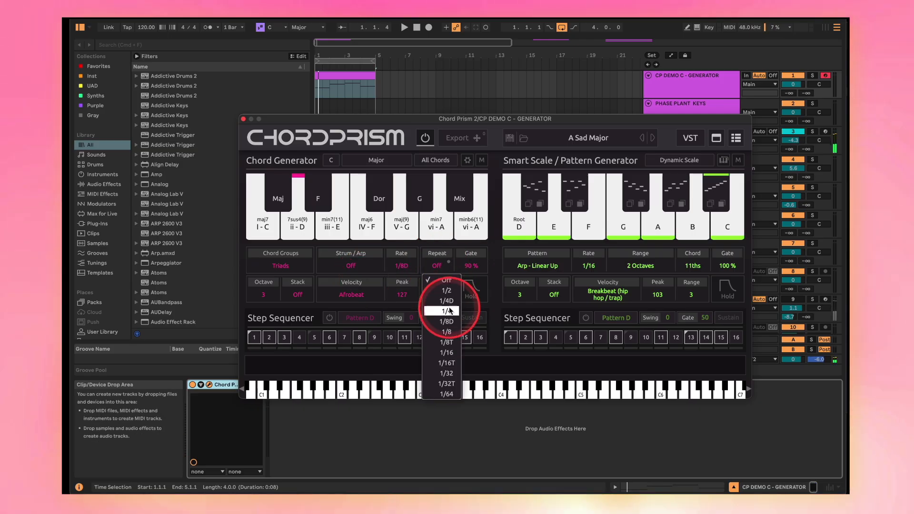
left_click(449, 311)
key("space")
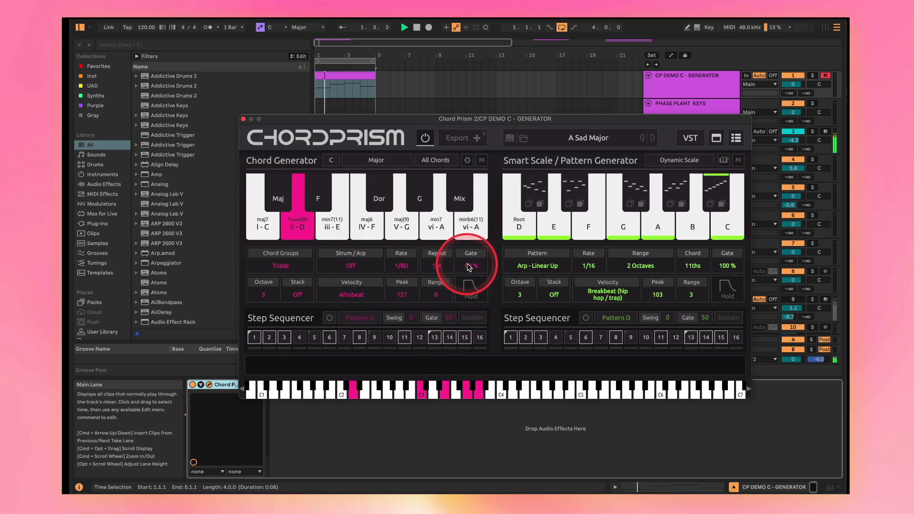
left_click_drag(468, 267, 465, 290)
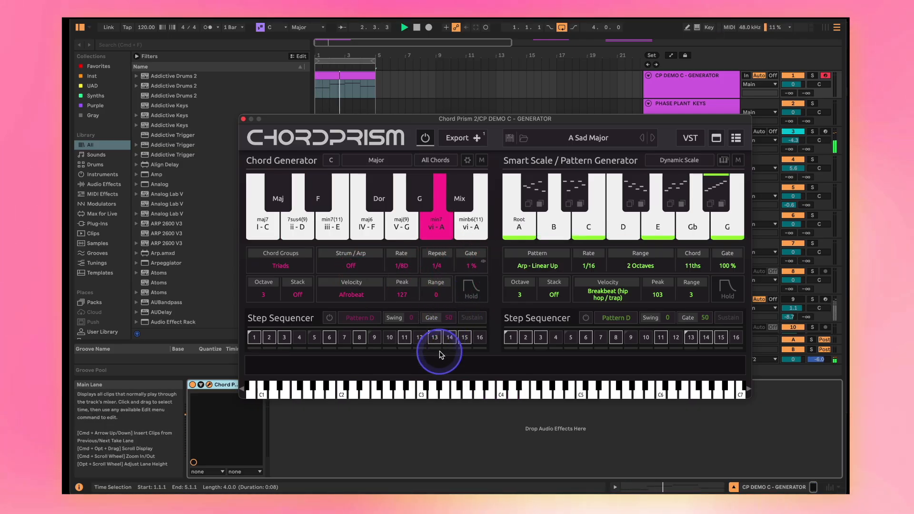
left_click_drag(441, 354, 440, 315)
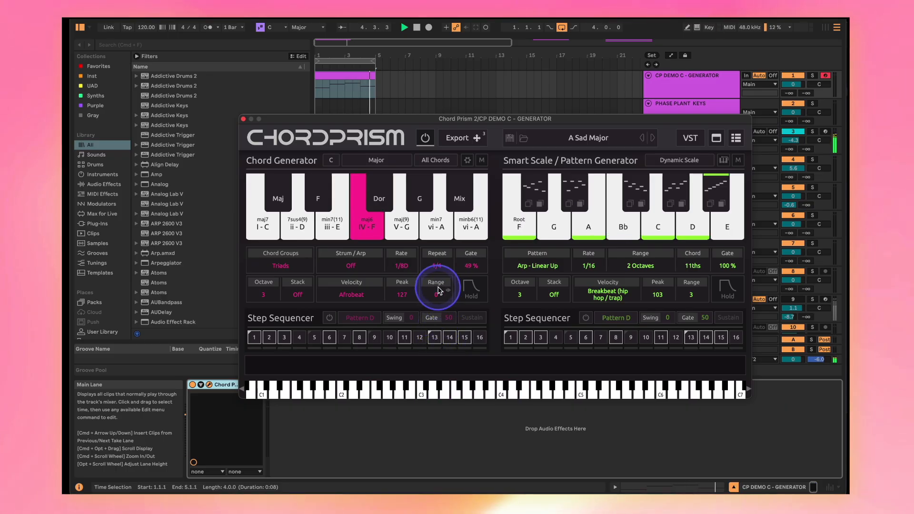
- Set the chord Repeat to 1/8D and raise the chord Gate to 100 %
left_click(437, 266)
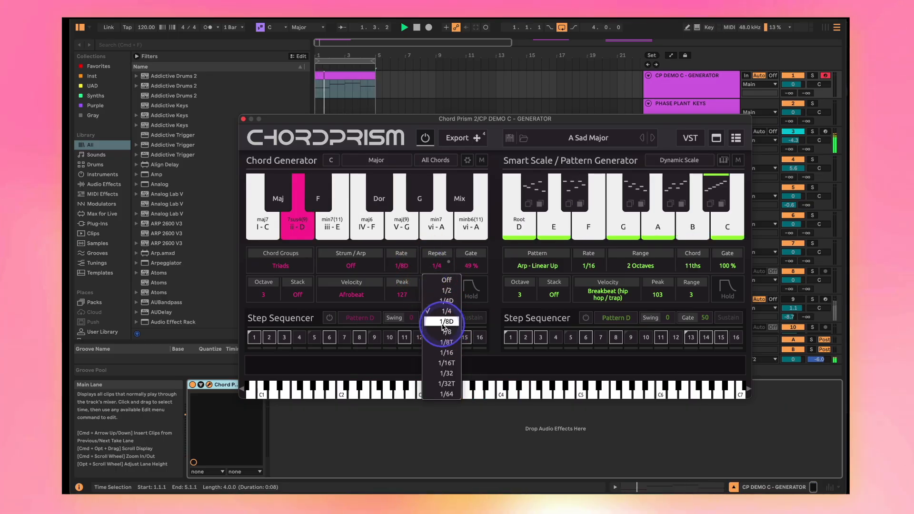
left_click(446, 321)
left_click_drag(466, 262, 472, 218)
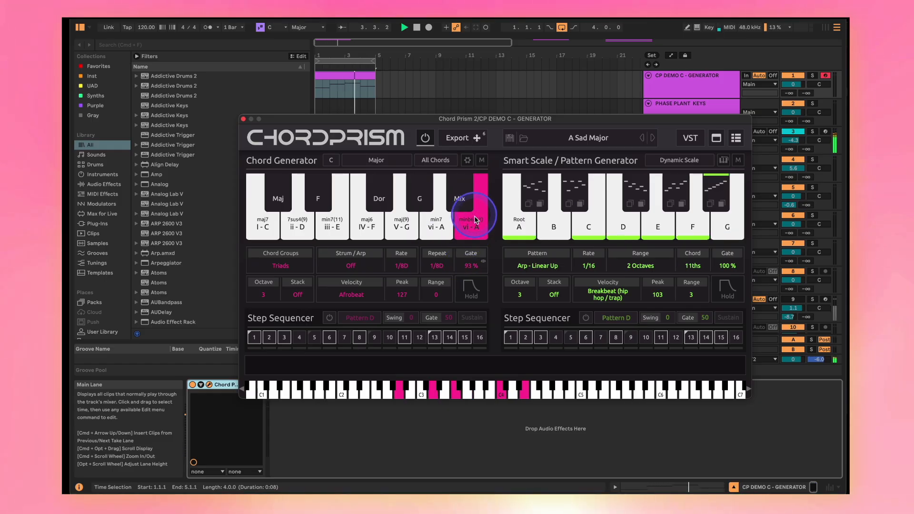
left_click_drag(475, 282, 471, 255)
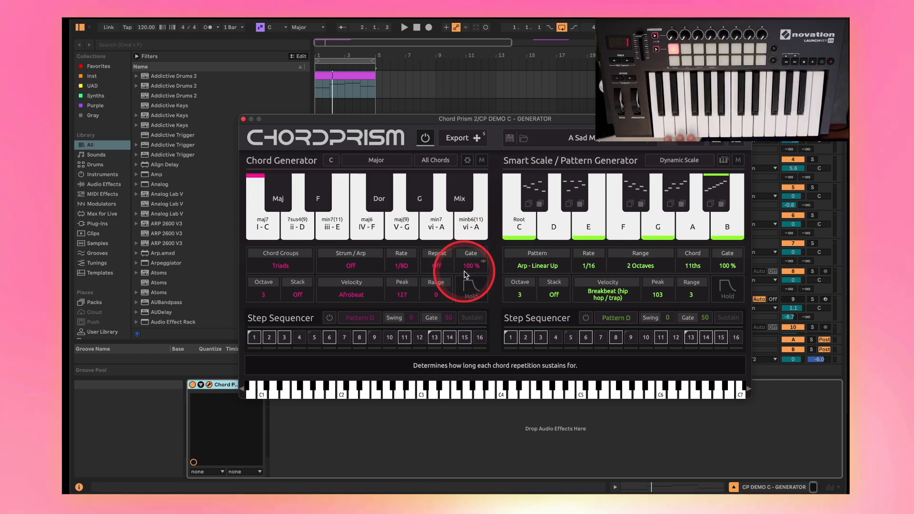
- Switch the chord generator's Hold on and off twice to compare held and released chords
left_click(474, 293)
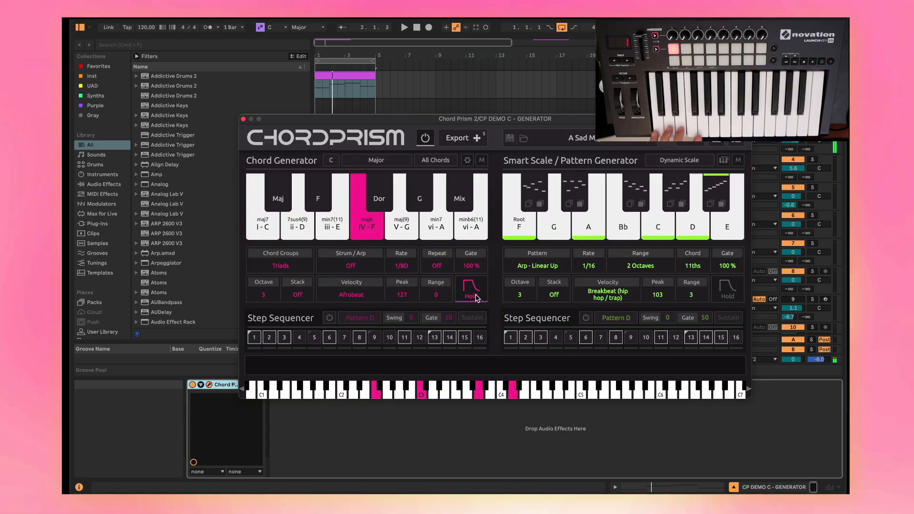
left_click(475, 296)
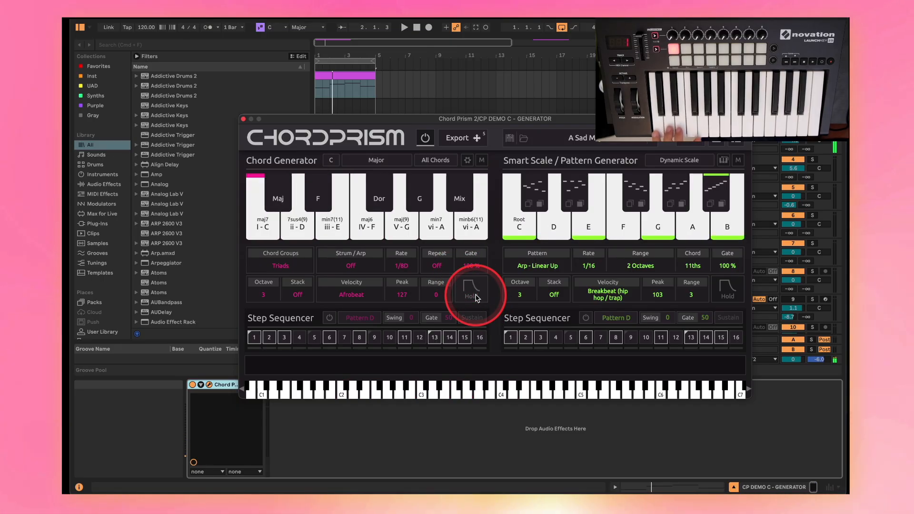
left_click(477, 298)
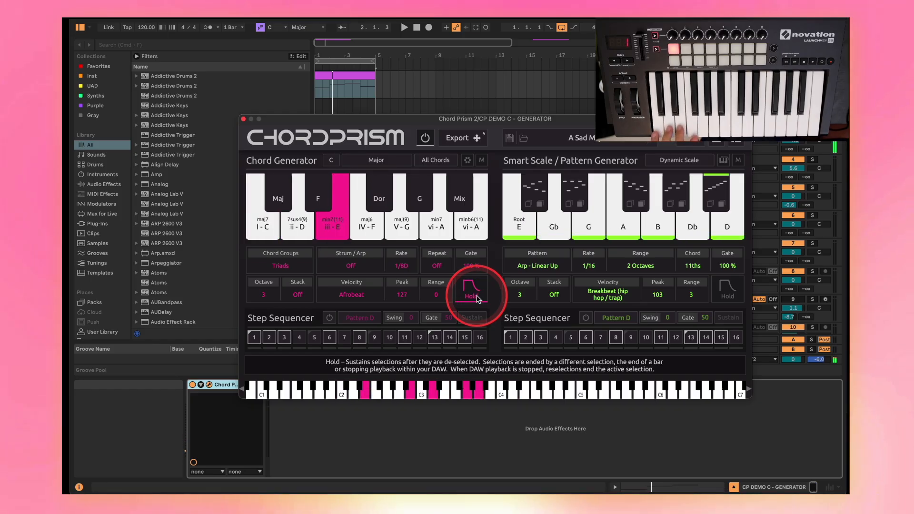
left_click(476, 296)
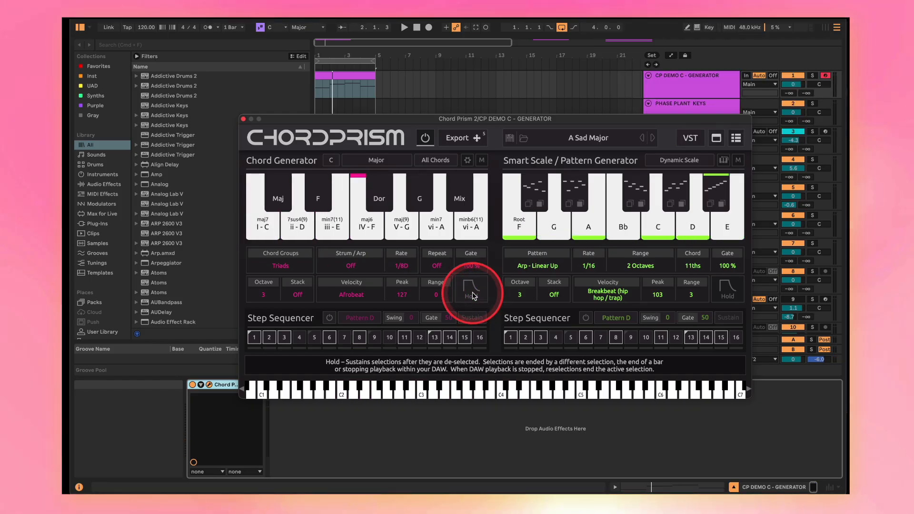
- Play the clip and lower the chord generator's octave to 2
key("space")
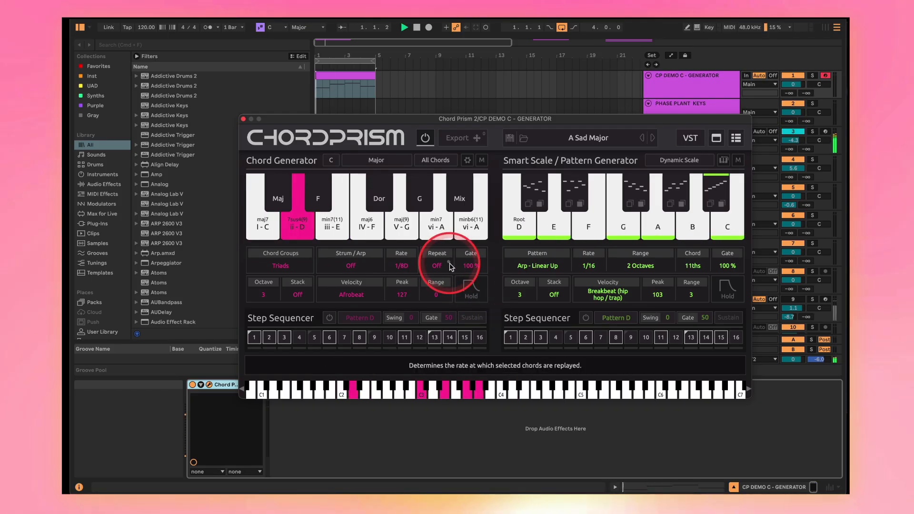
left_click(263, 295)
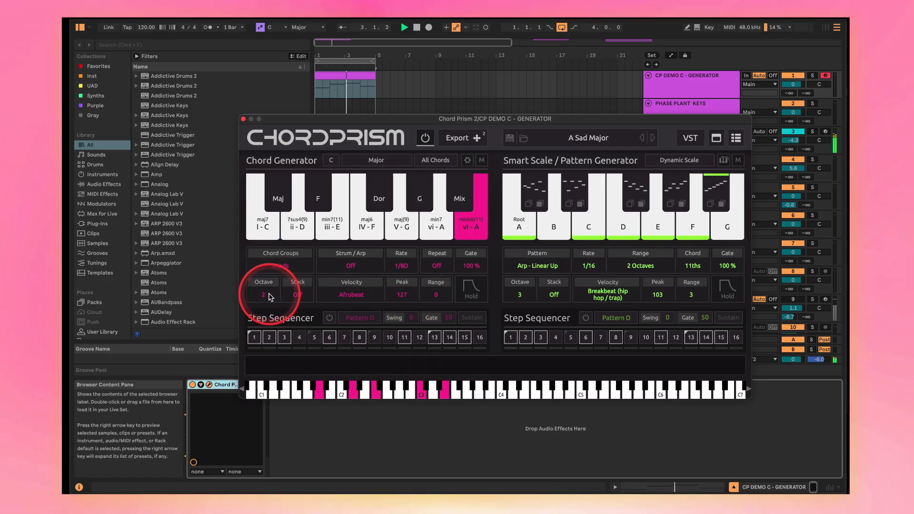
- Raise the chord generator's octave to 4 during playback, and bring it back to 3
left_click(268, 371)
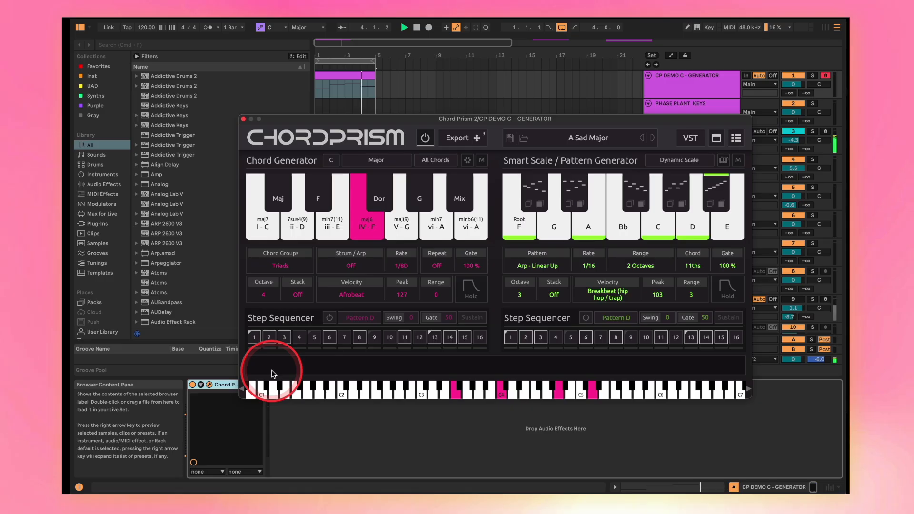
left_click(269, 295)
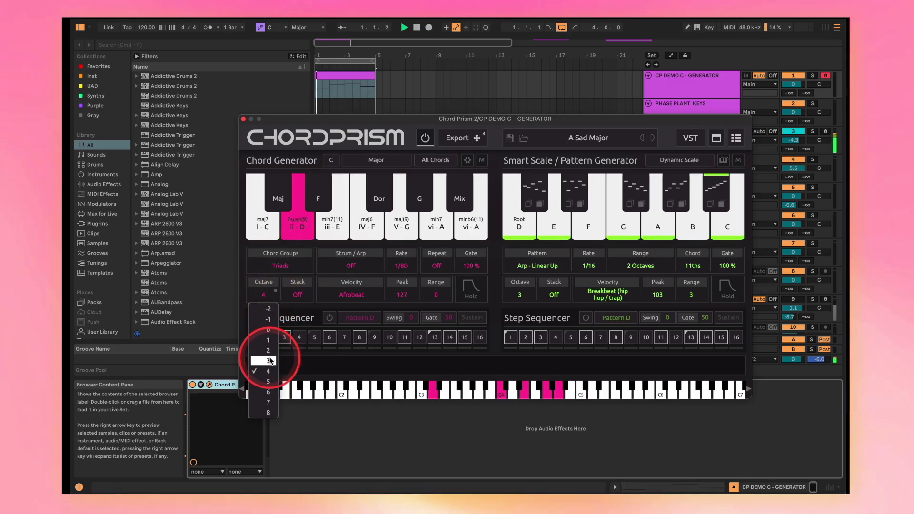
left_click(268, 360)
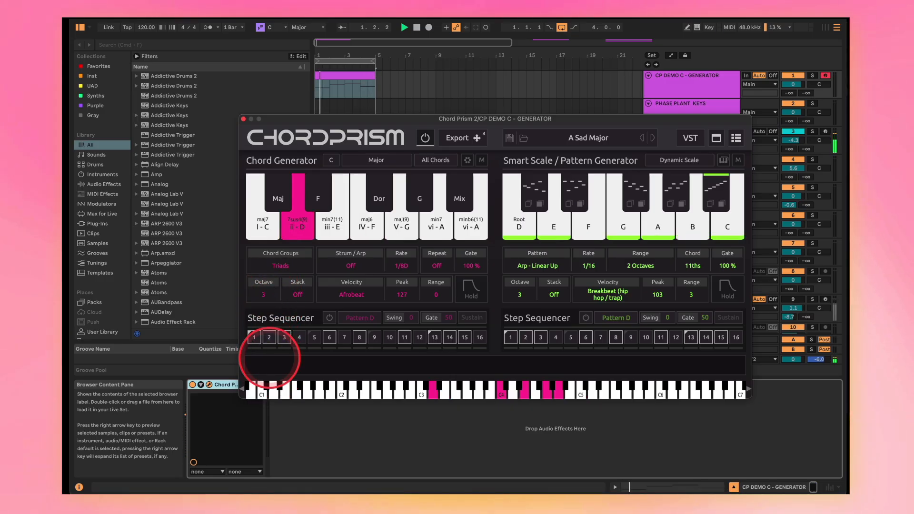
- Try the chord generator's Stack at +1 and 1&2, and lower the octave to 2 with 1&2 active
left_click(310, 300)
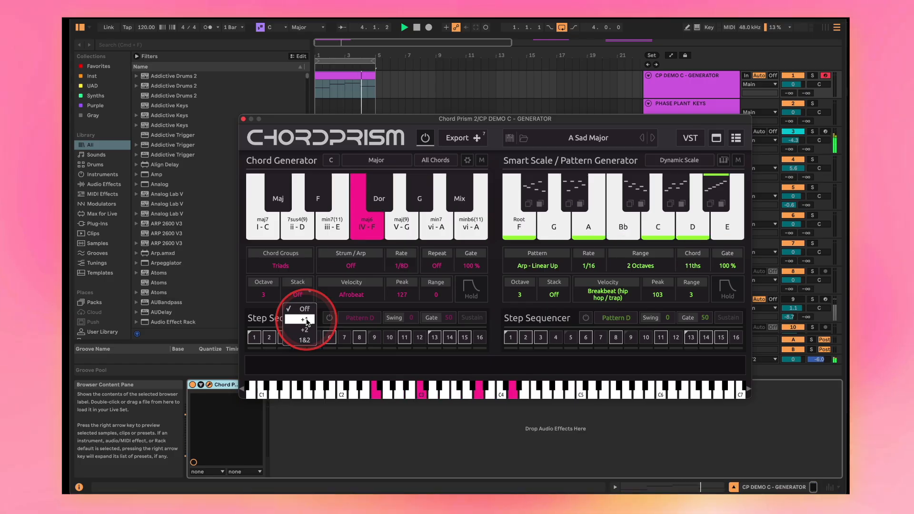
left_click(307, 320)
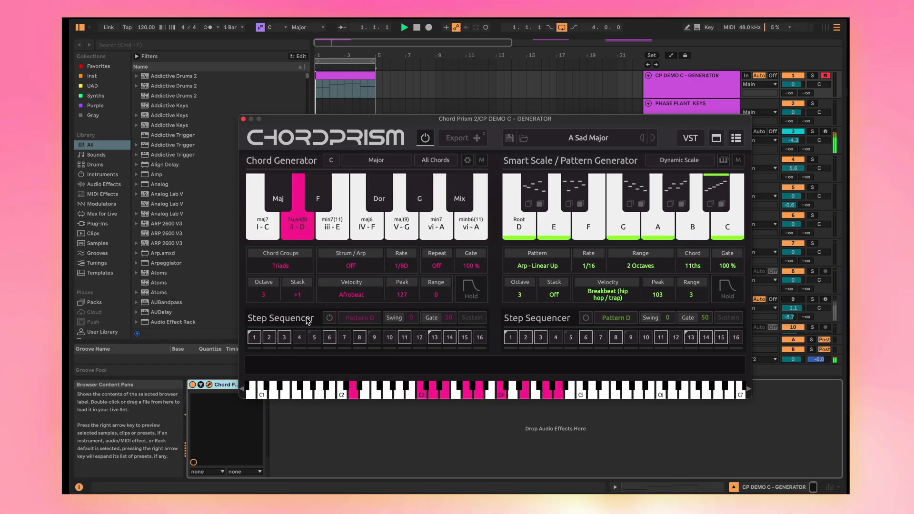
left_click(299, 294)
left_click(300, 331)
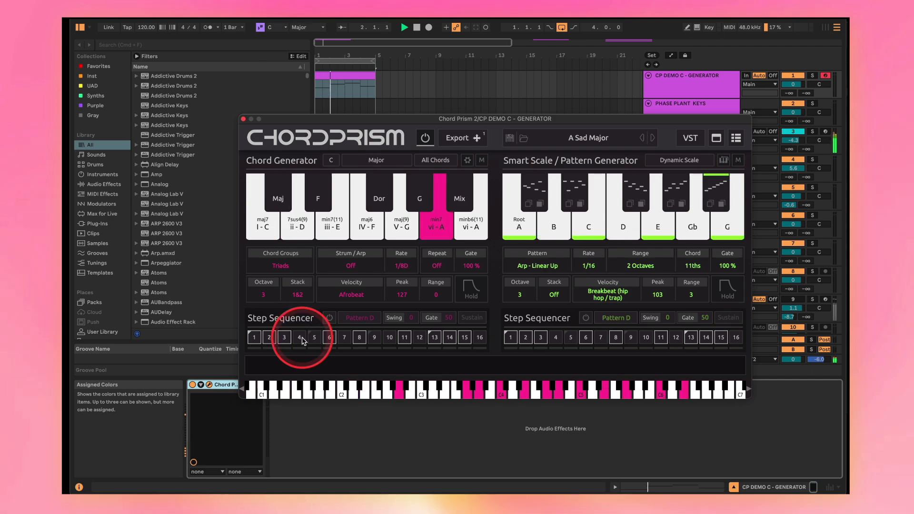
left_click(263, 293)
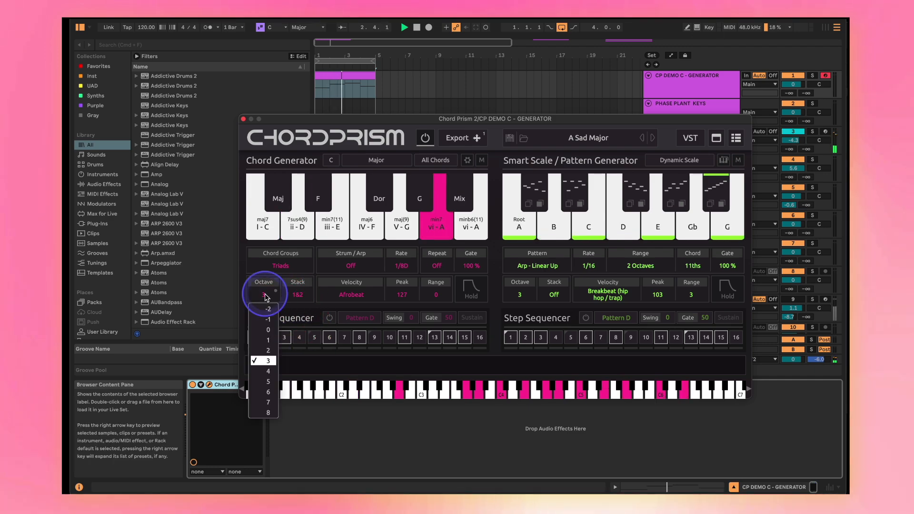
left_click(274, 356)
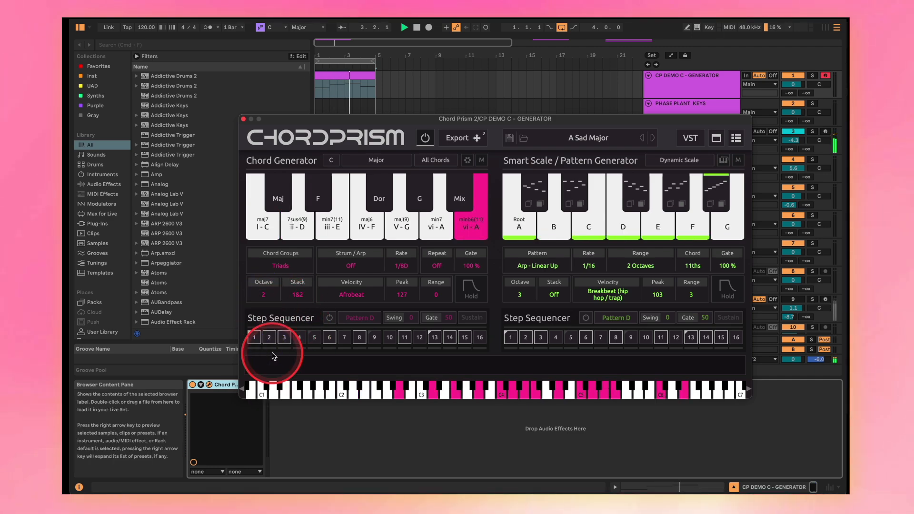
- Switch the chord generator's Stack off and set its octave to 3
left_click(300, 299)
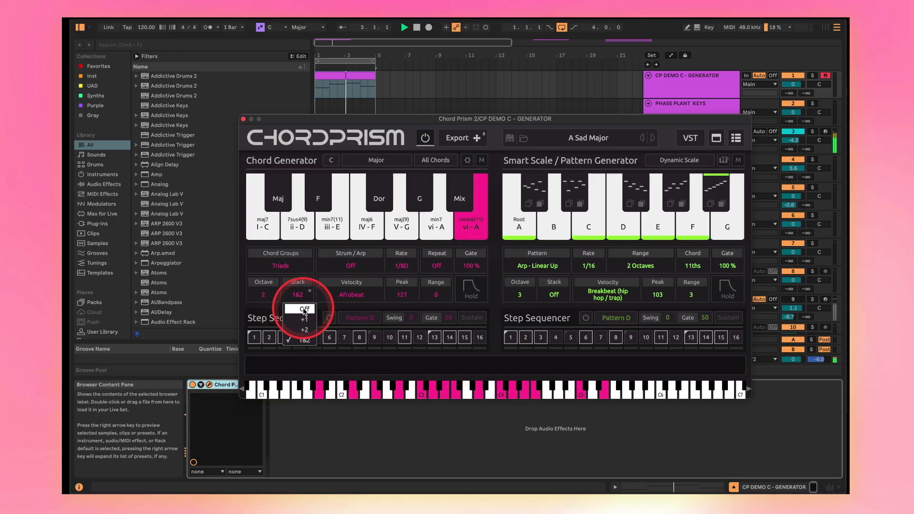
left_click(263, 295)
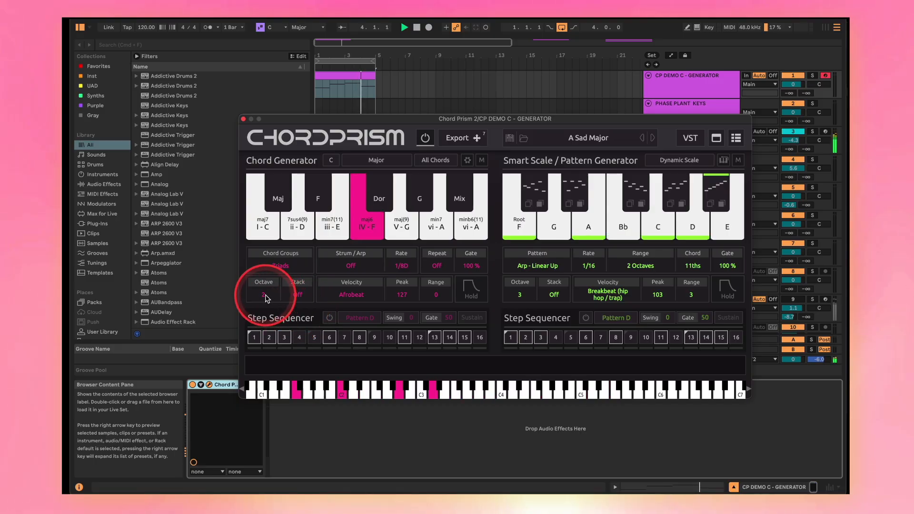
left_click(268, 361)
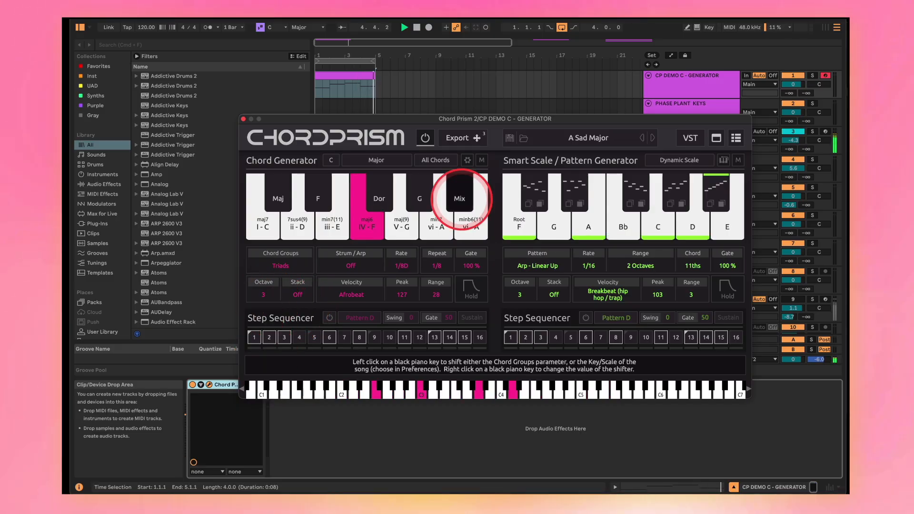
- Set the chord generator's Velocity pattern to Up and its velocity Range to 4
left_click(352, 295)
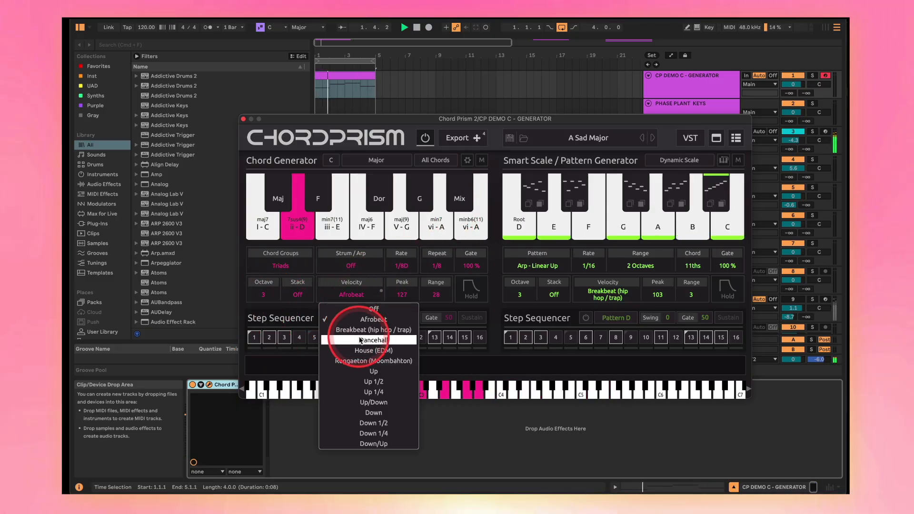
left_click(369, 372)
left_click_drag(436, 295, 346, 310)
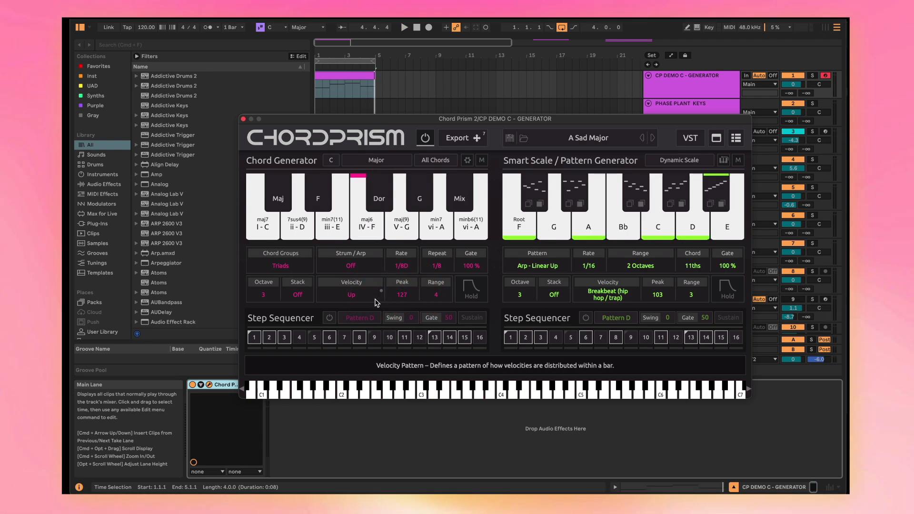
- Turn on Hold for the chord generator, start playback and enable its step sequencer
left_click(468, 290)
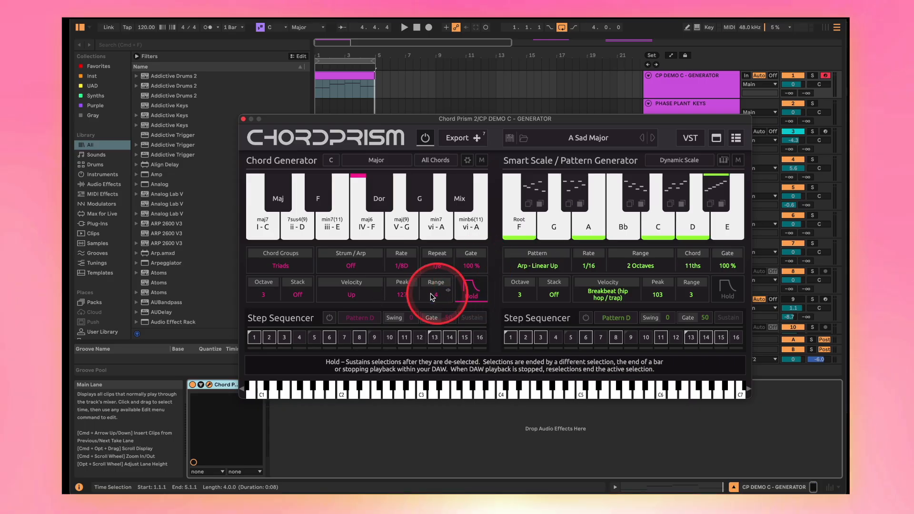
key("space")
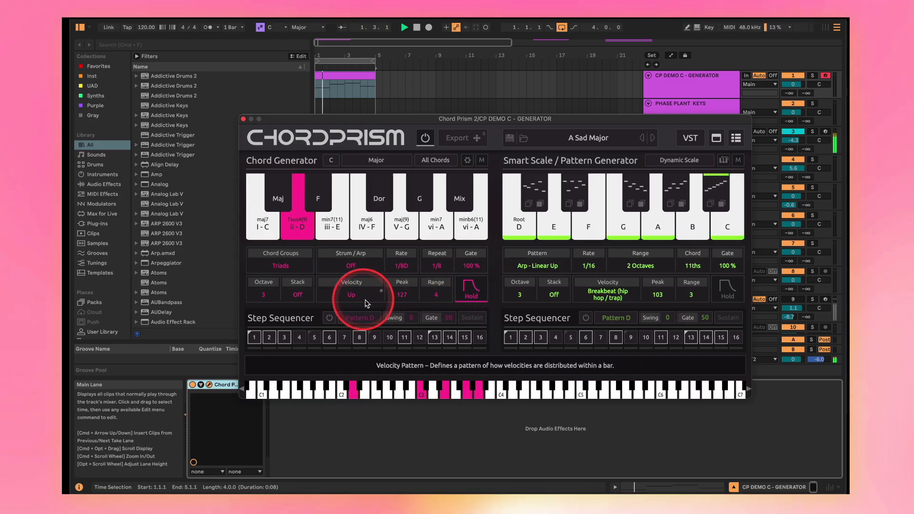
left_click(329, 318)
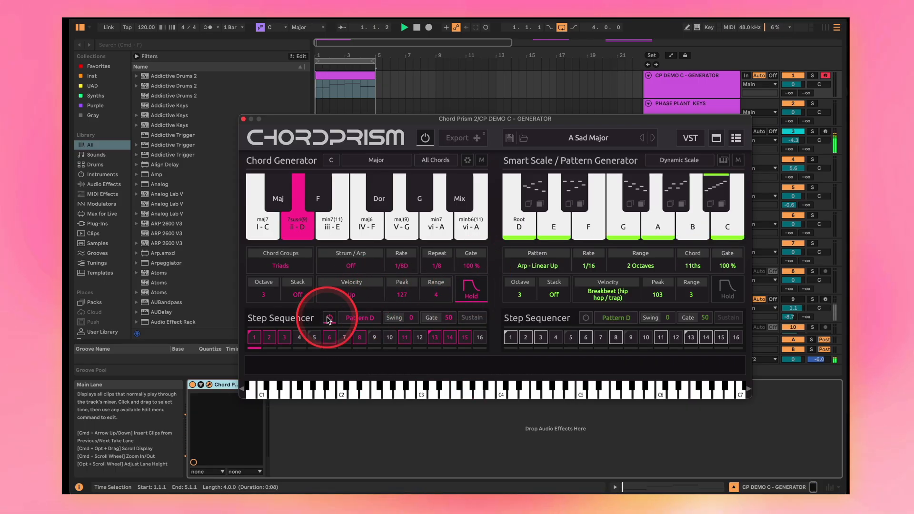
- Choose Pattern A for the chord step sequencer, with Swing at 87 and Gate at 29
left_click(354, 323)
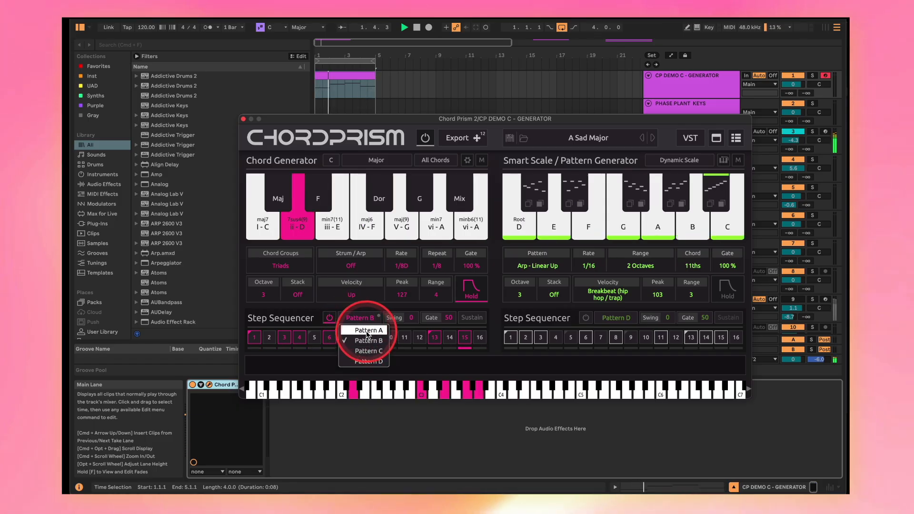
left_click(366, 331)
left_click_drag(410, 318, 526, 321)
double_click(451, 317)
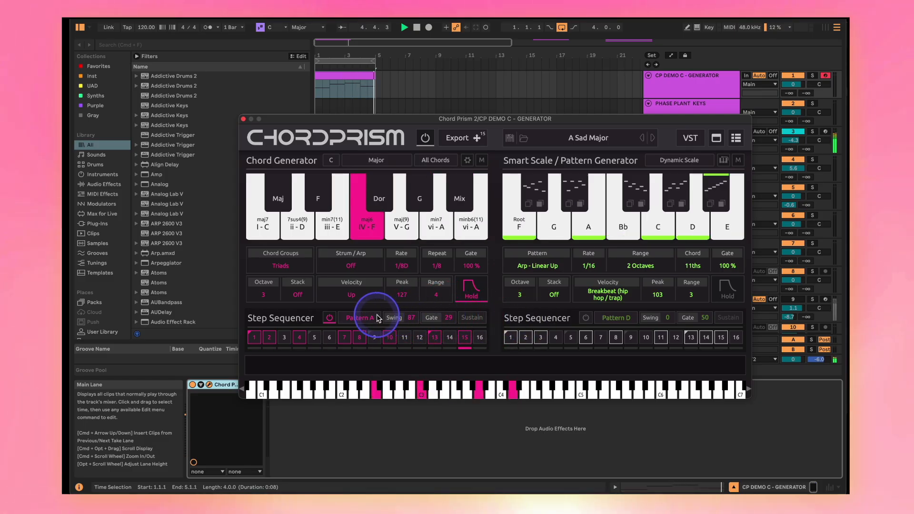
- Sweep the chord step sequencer's Swing up to 100, settle it at 84, and turn on Sustain
left_click_drag(378, 318, 434, 318)
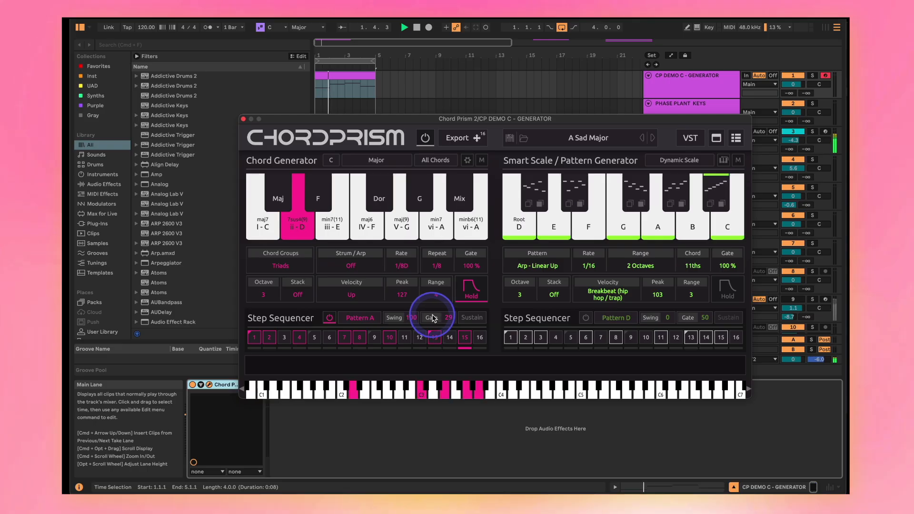
left_click_drag(241, 326, 455, 304)
left_click_drag(407, 322, 387, 315)
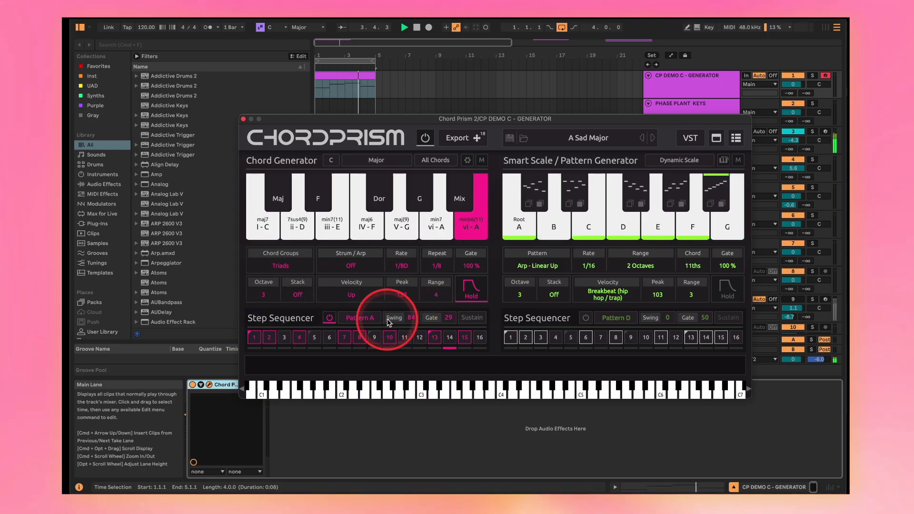
left_click(467, 320)
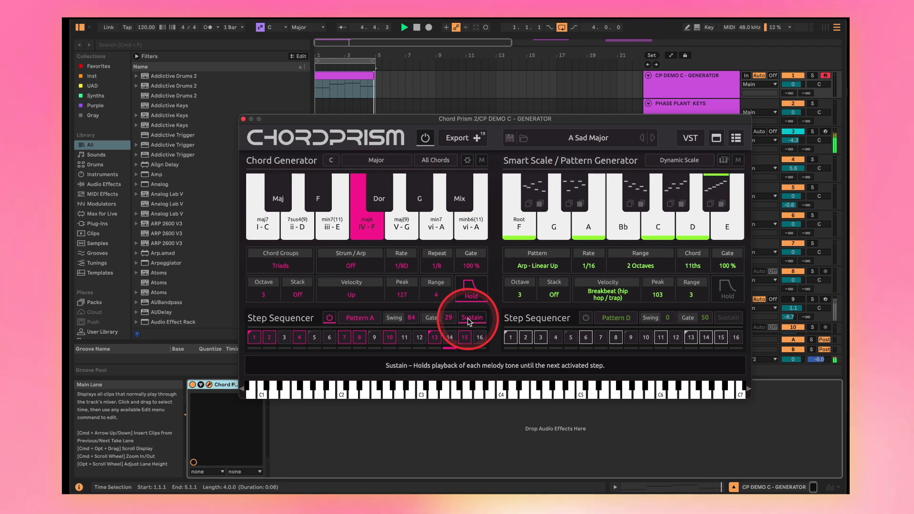
- Export the generated chords to the Jupiter synth track at bar 12 and open the clip to inspect its MIDI notes
left_click_drag(459, 139, 500, 129)
double_click(494, 130)
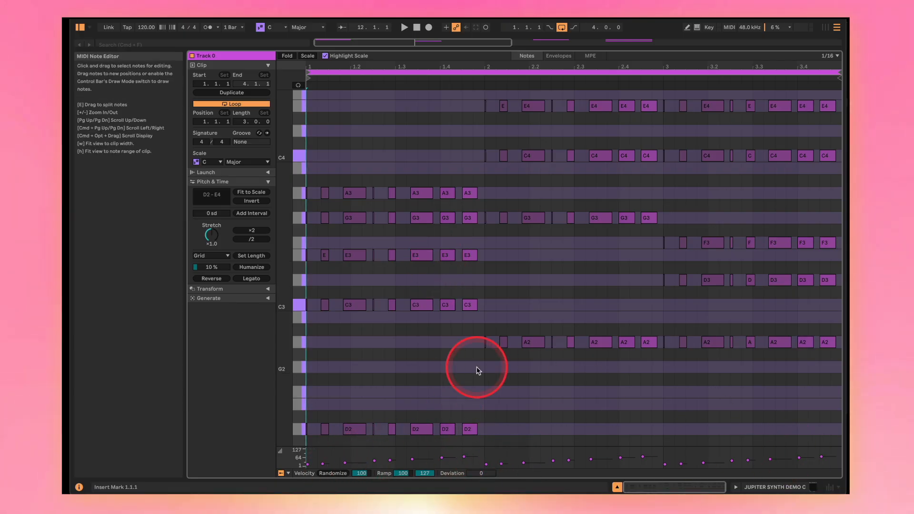
scroll(499, 146, "up", 8)
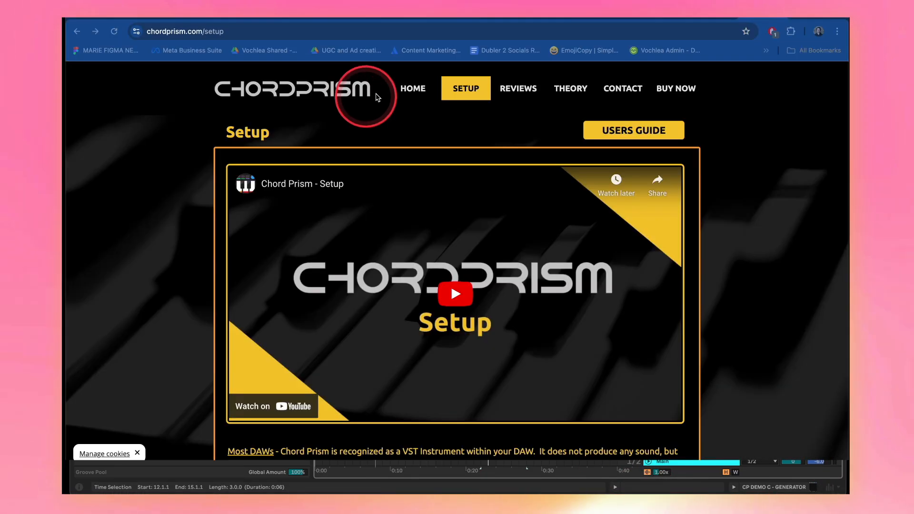
- Look through the DAW setup instructions on the Setup page of chordprism.com in the browser
scroll(455, 167, "down", 10)
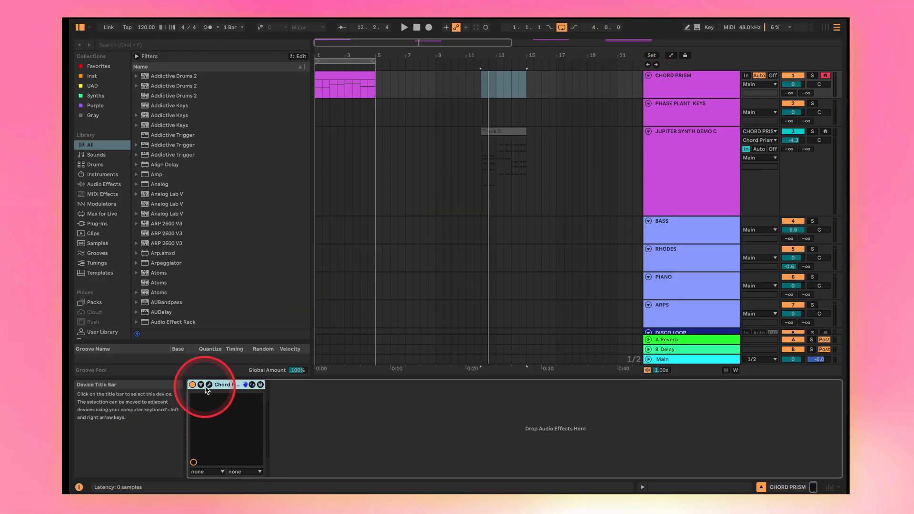
- Back in Ableton Live, show and close the Chord Prism 2 plug-in window and the Jupiter track's Jup-8 V window
left_click(209, 385)
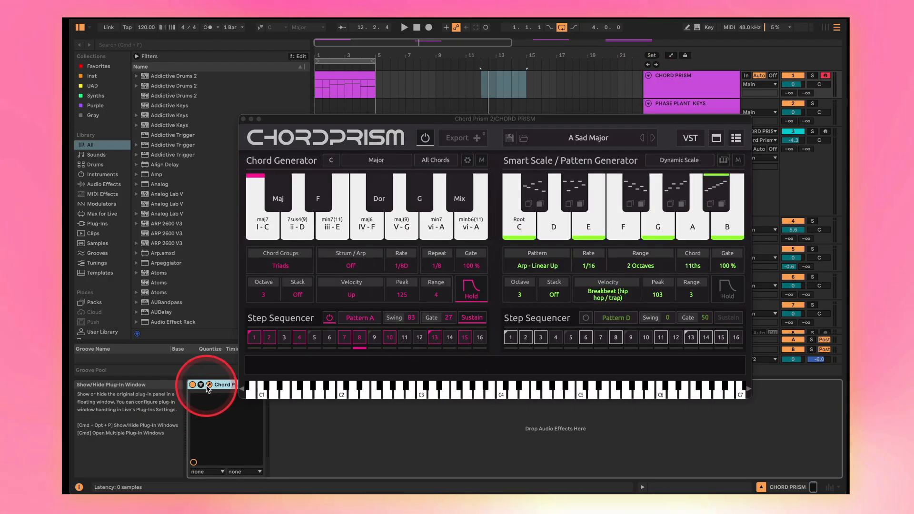
left_click(243, 119)
left_click(693, 148)
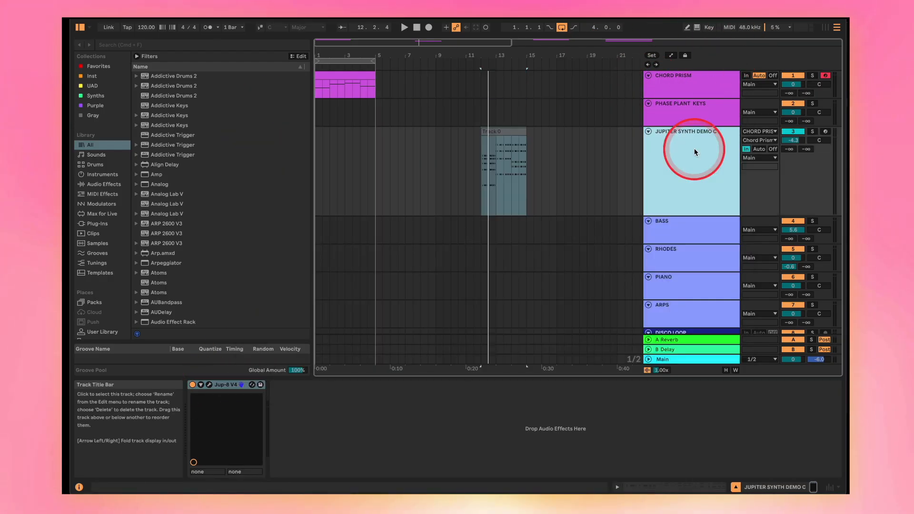
left_click(210, 385)
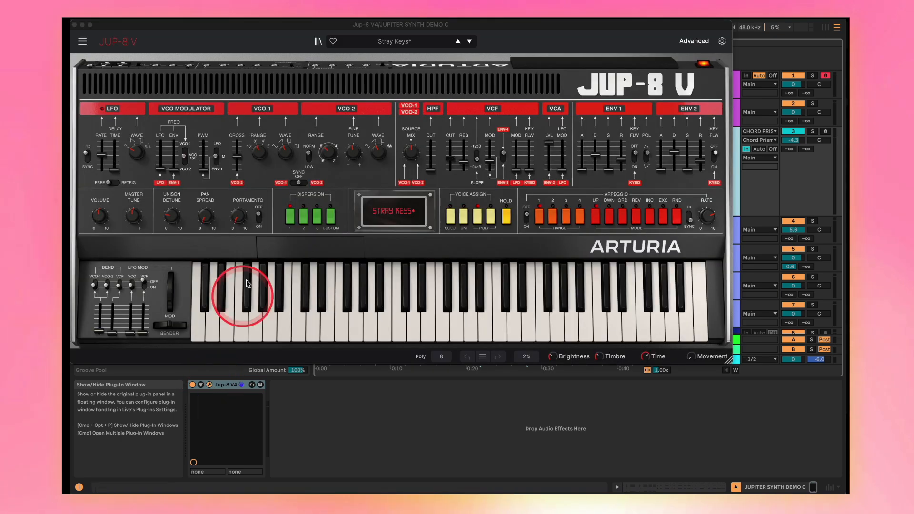
left_click(75, 25)
- Route the Jupiter synth track's MIDI input from the CHORD PRISM track, using the Chord Prism plug-in as the input channel
left_click(759, 132)
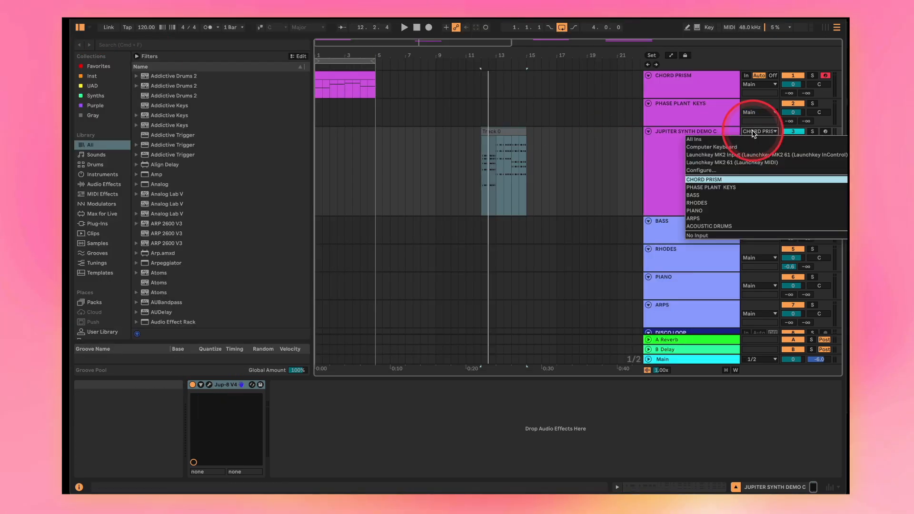
left_click(711, 182)
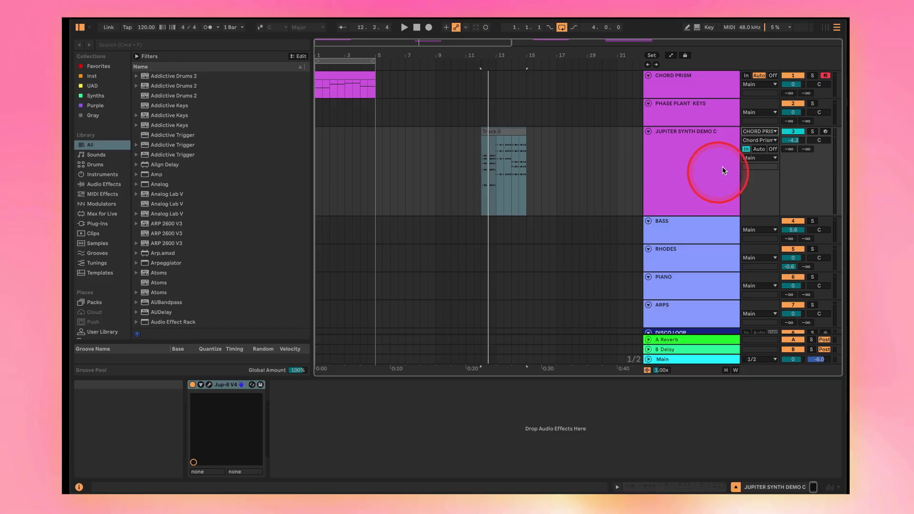
left_click(760, 140)
left_click(764, 165)
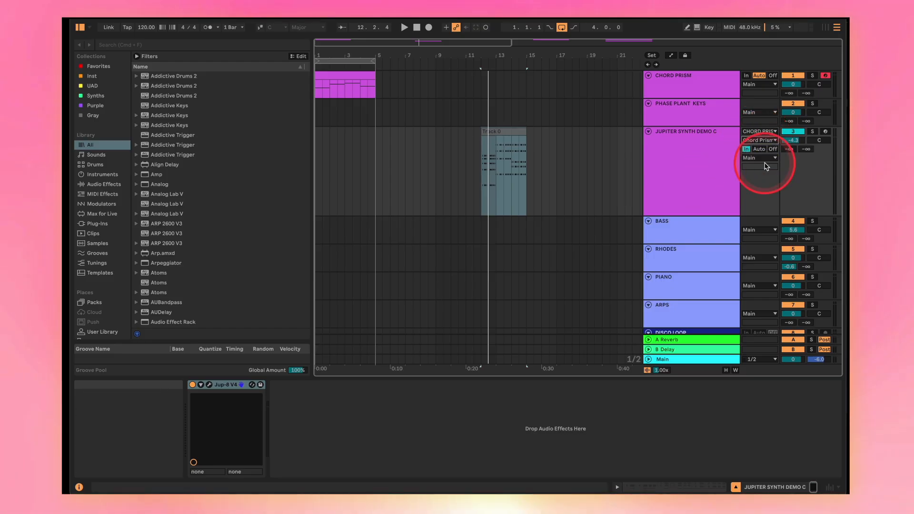
- Record keyboard-played chords on the CHORD PRISM track from bar 6, with the plug-in window closed, and select the recorded clip
left_click(399, 86)
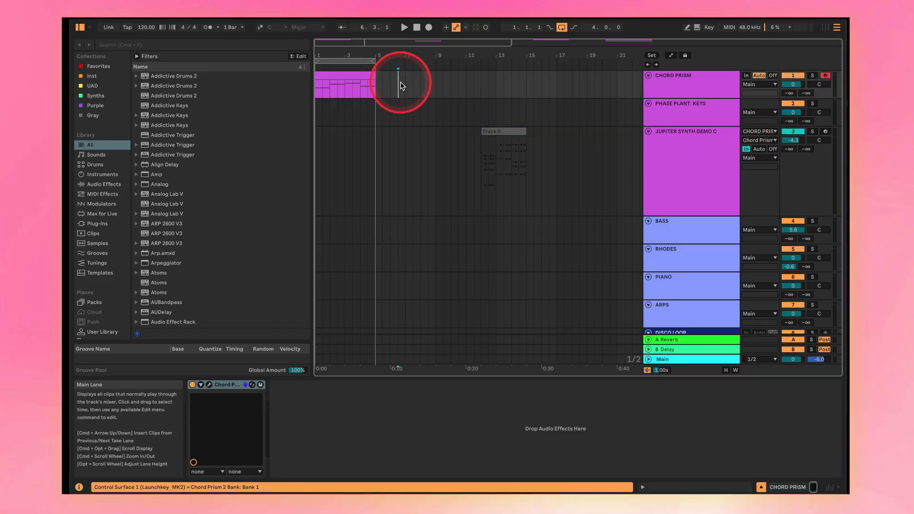
left_click(450, 79)
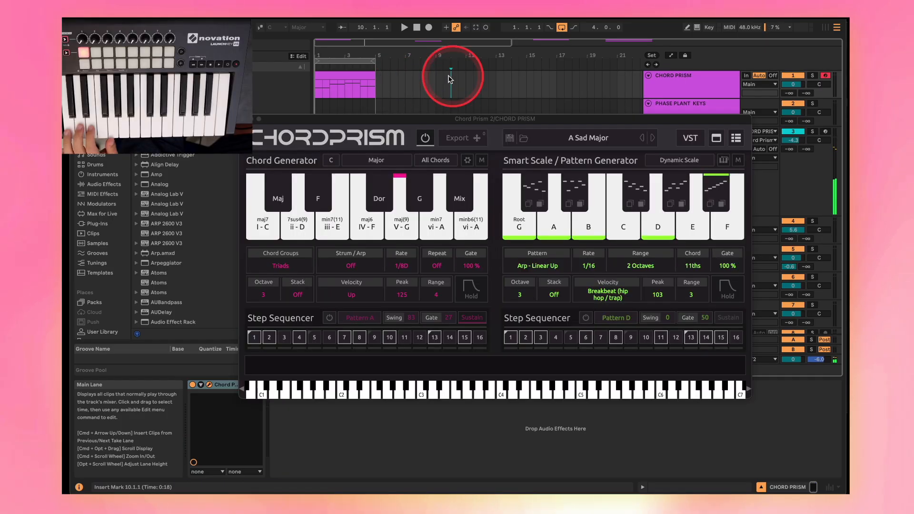
left_click(255, 119)
left_click(398, 135)
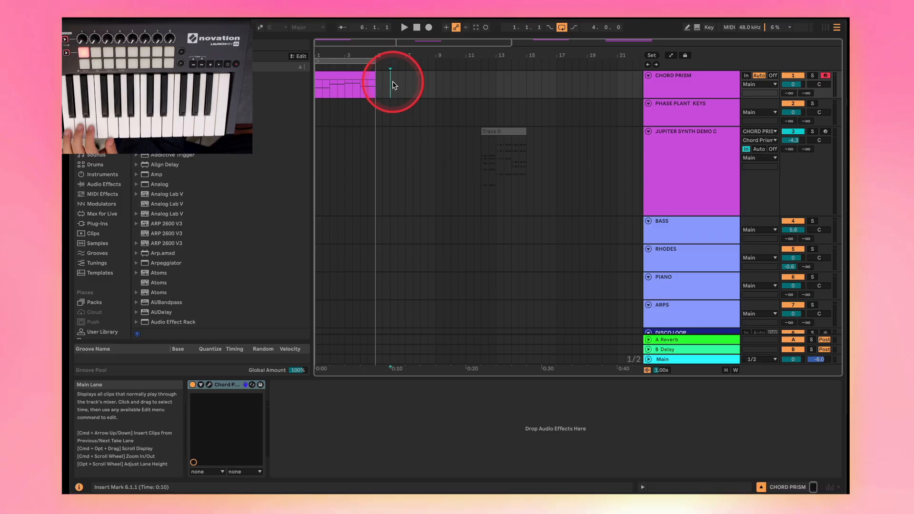
left_click(390, 80)
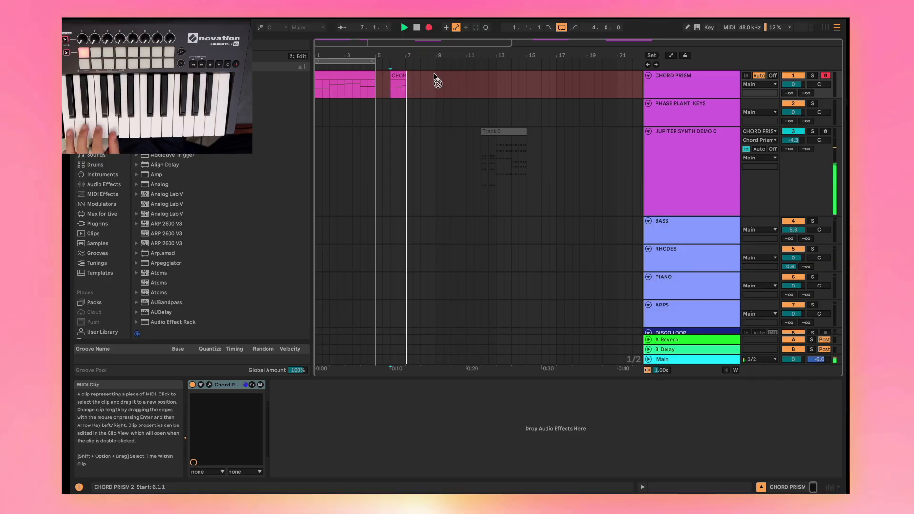
double_click(395, 81)
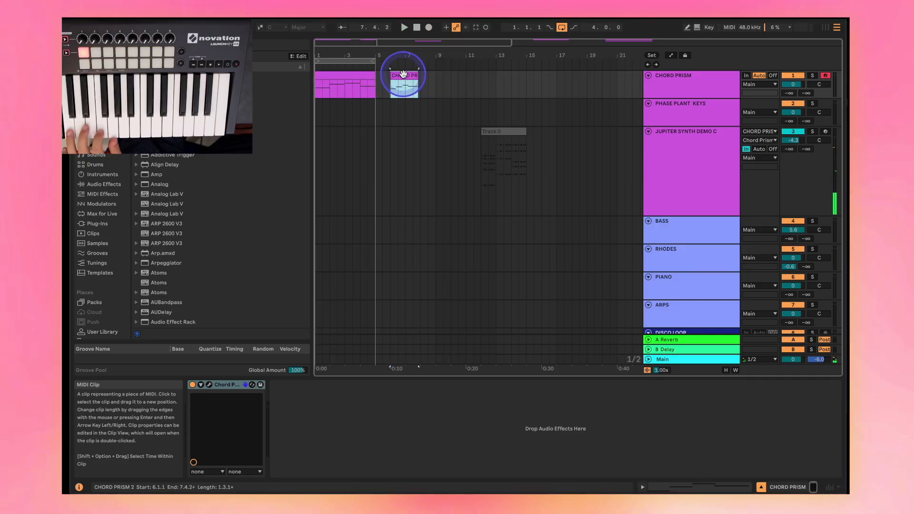
- Arm the Jupiter synth track alongside CHORD PRISM and record keyboard-played chords on both tracks from bar 8.3.1
double_click(433, 48)
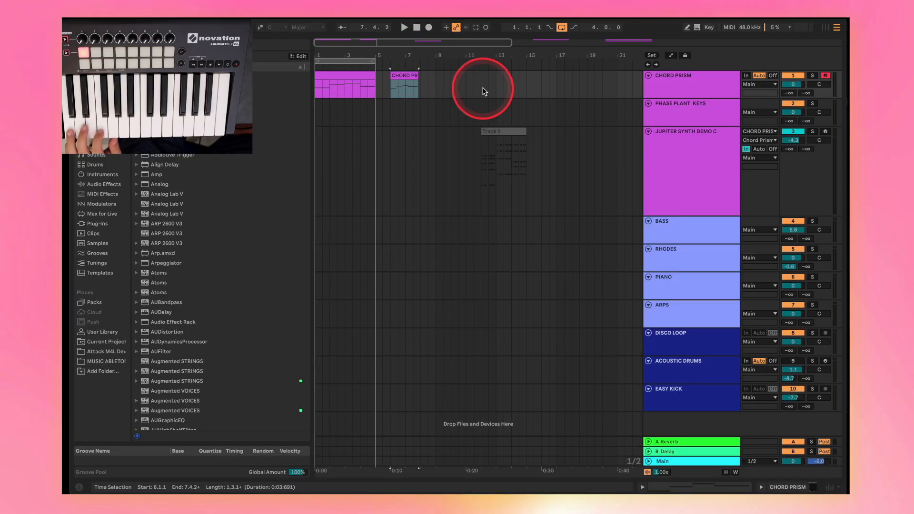
left_click(825, 132)
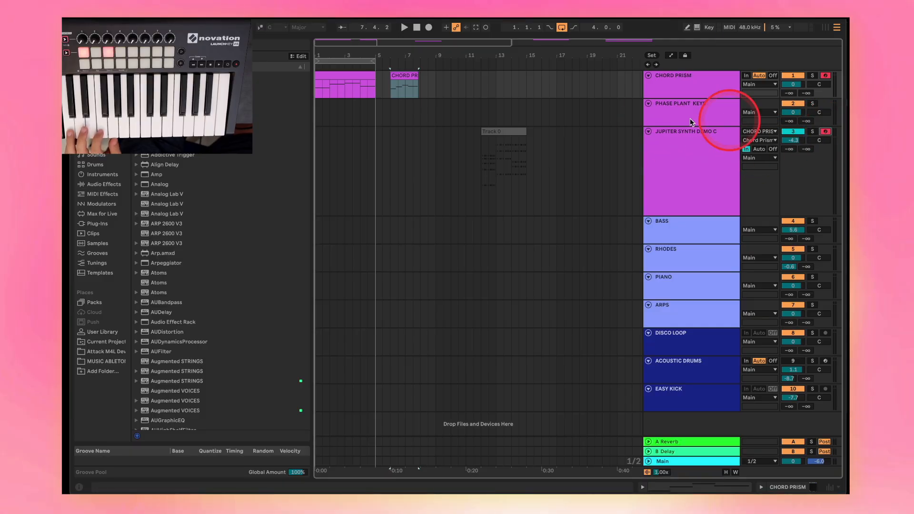
left_click(433, 145)
left_click(428, 27)
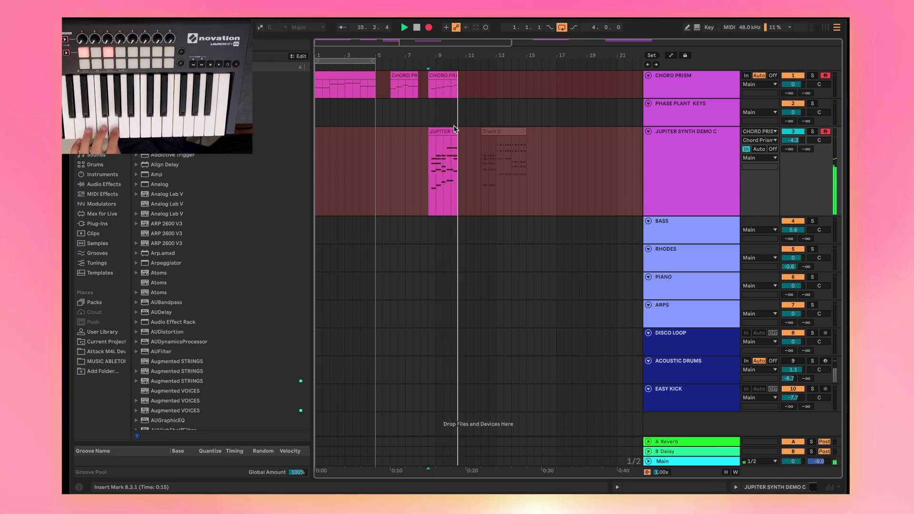
key("space")
- Examine the notes of the clip recorded on the Jupiter track, close the note editor, and reposition the Chord Prism 2 window
double_click(450, 130)
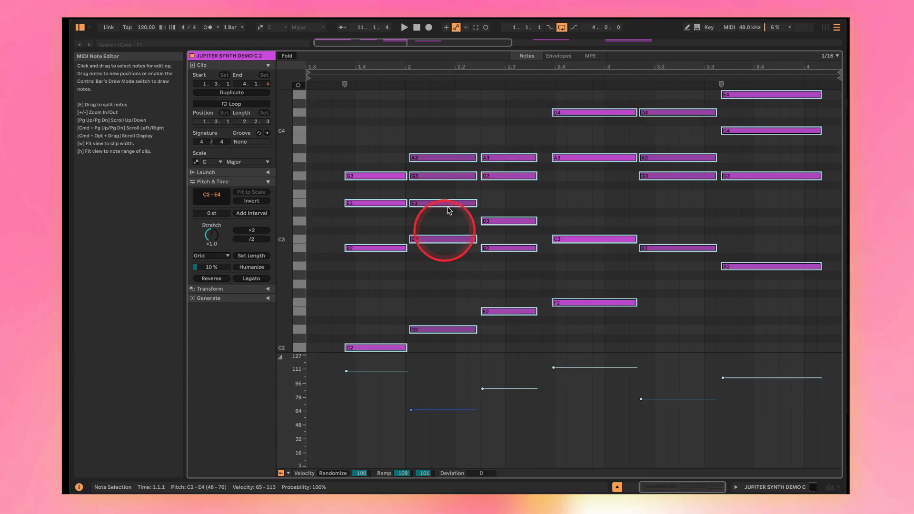
left_click(522, 47)
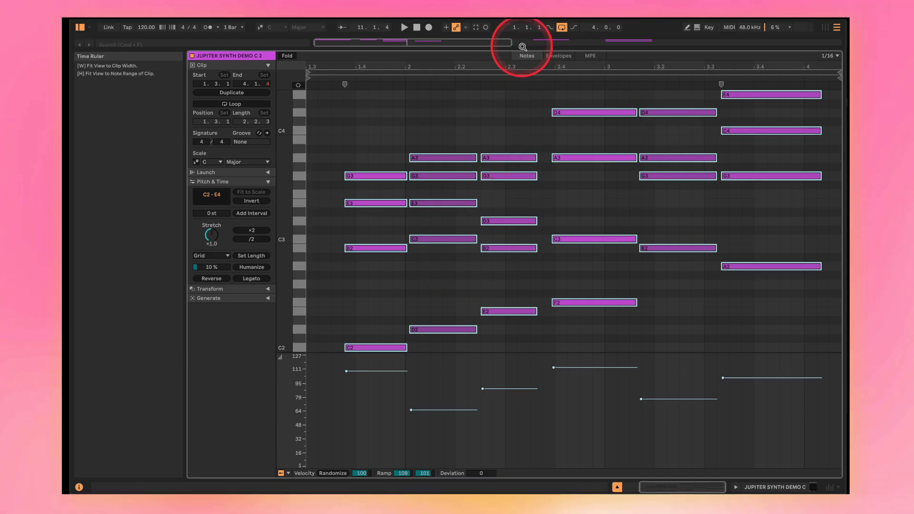
left_click(521, 48)
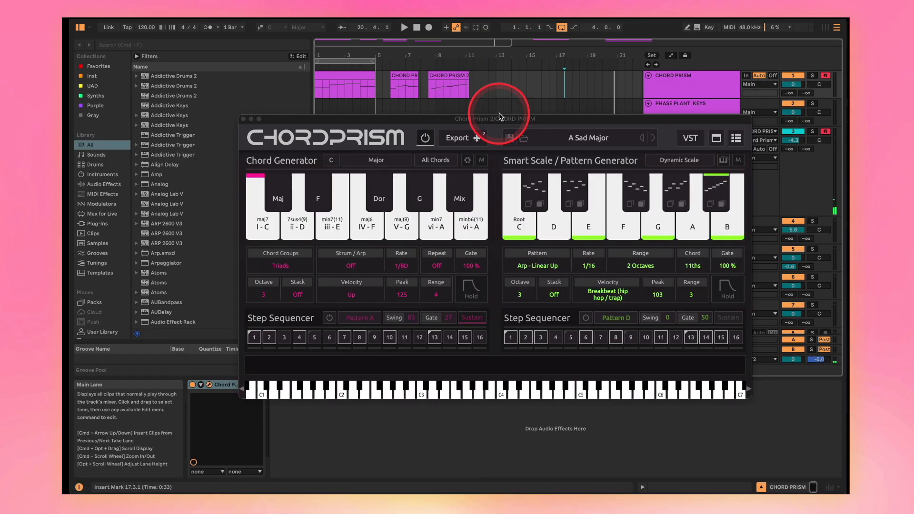
left_click_drag(499, 117, 551, 158)
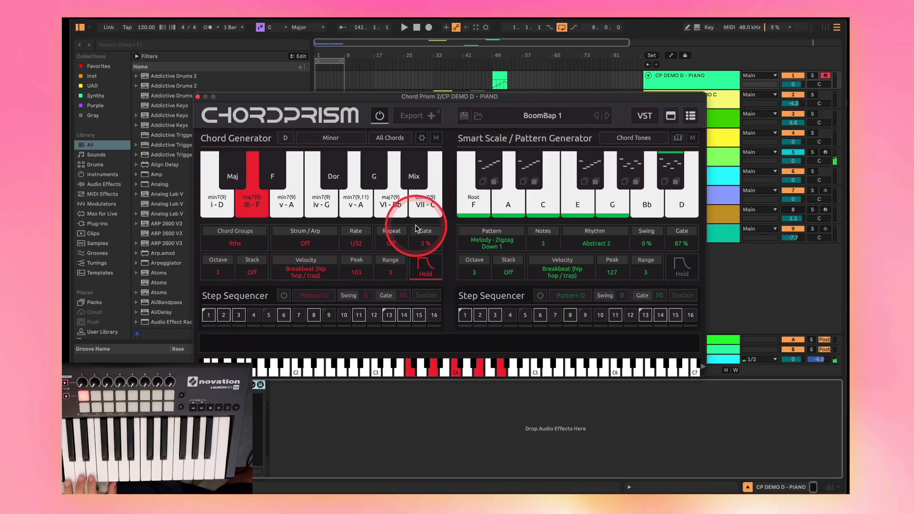
- Try the Dynamic Scale mapping in the Smart Scale / Pattern Generator, return it to Chord Tones, and toggle Inversions
left_click(636, 161)
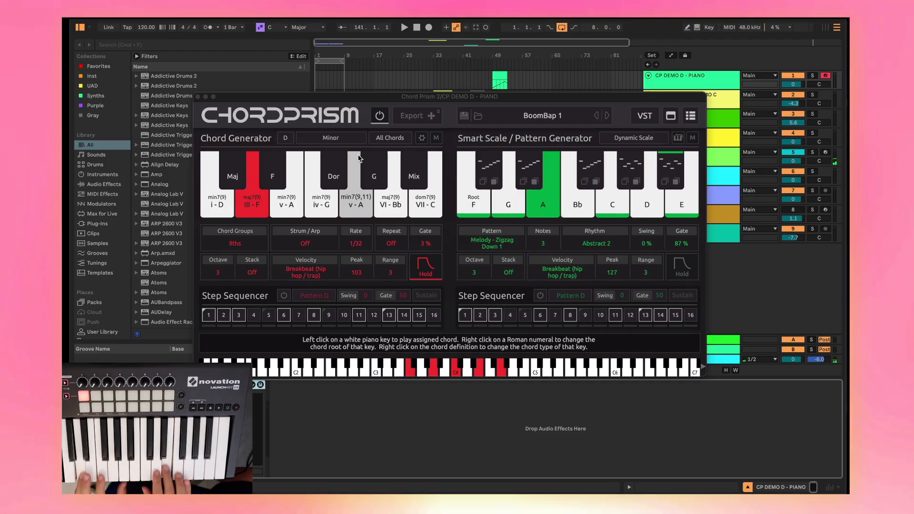
left_click(371, 157)
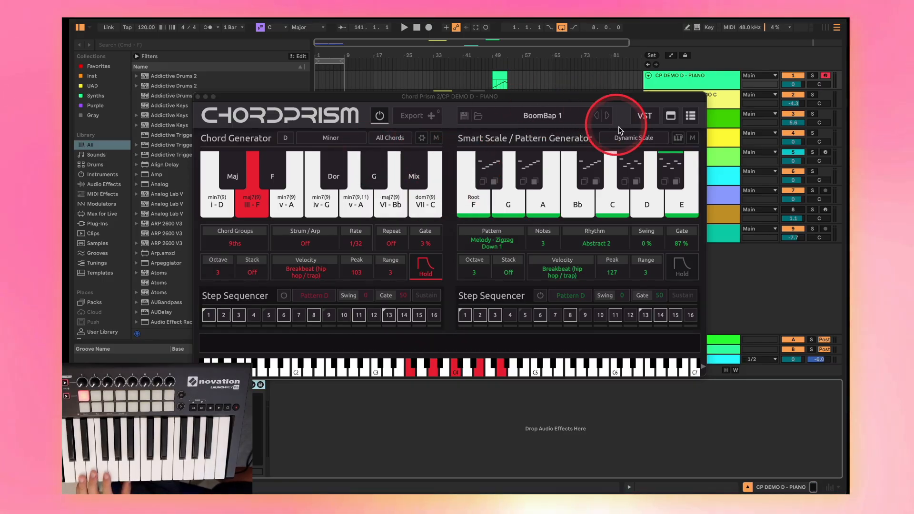
left_click(630, 138)
left_click(630, 152)
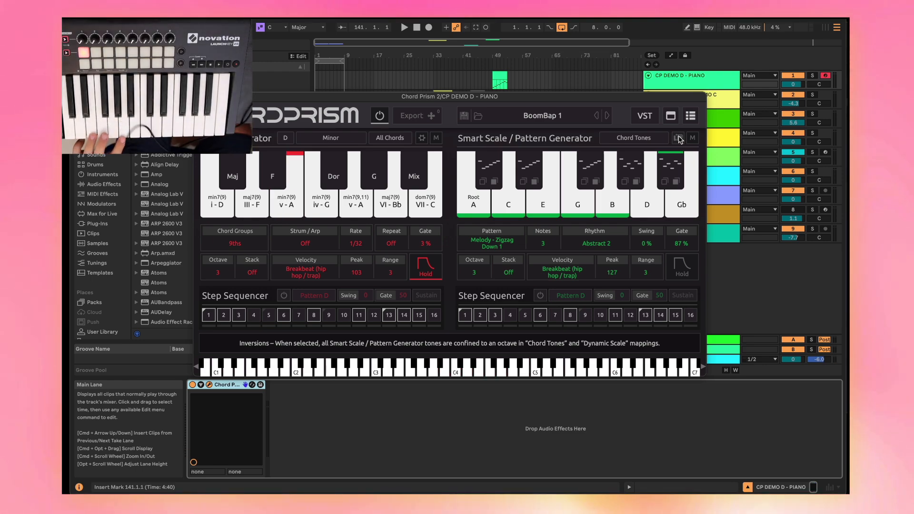
left_click(678, 138)
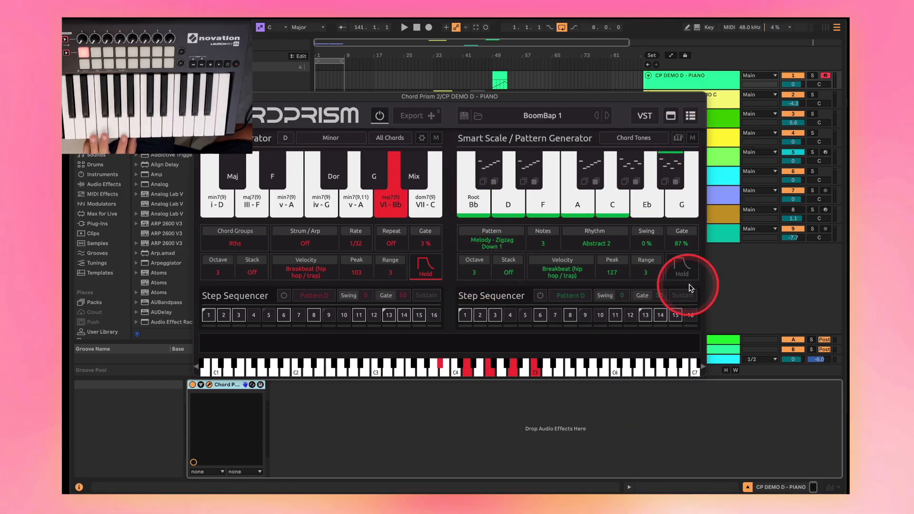
- Set the Pattern Generator's octave to 4 with Hold on, trying Stack at +1 before setting it to Off
left_click(474, 275)
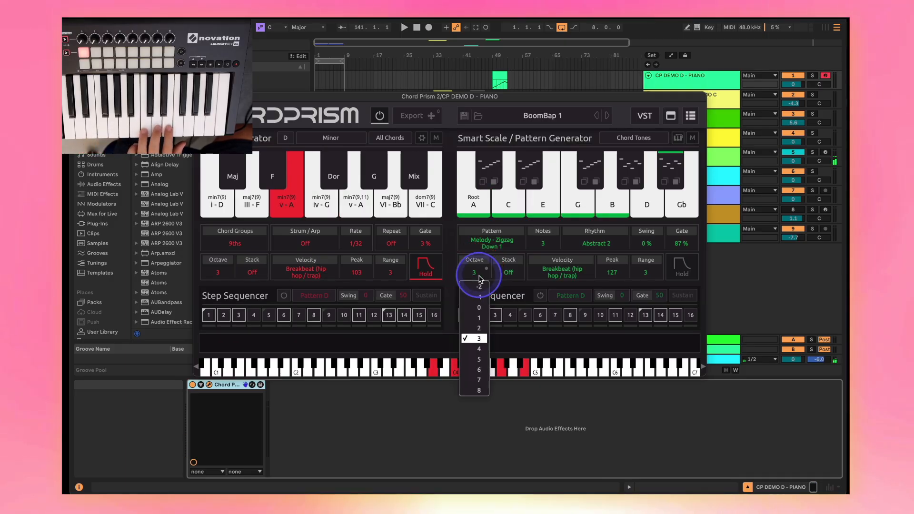
left_click(479, 351)
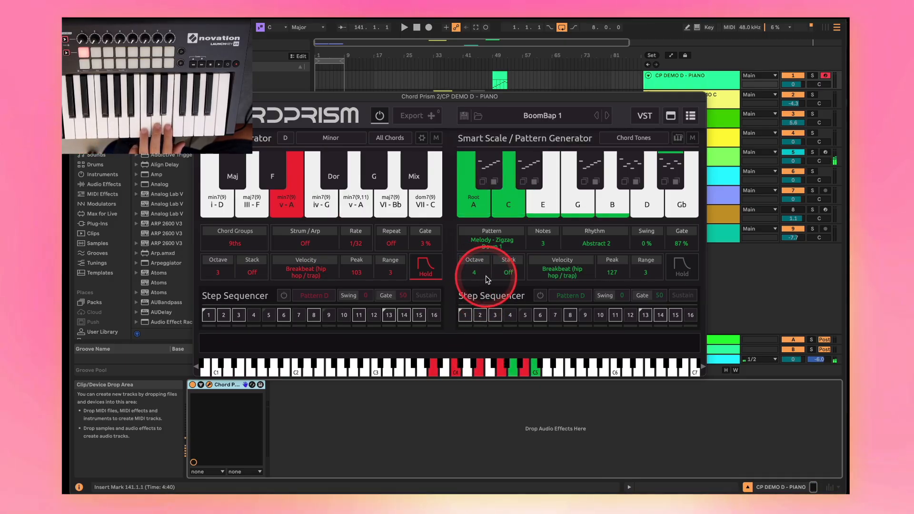
left_click(507, 273)
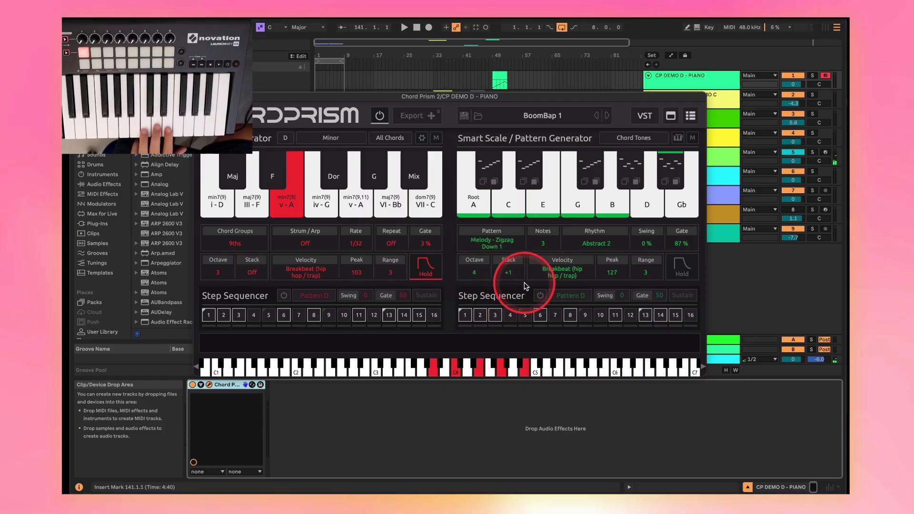
left_click(676, 270)
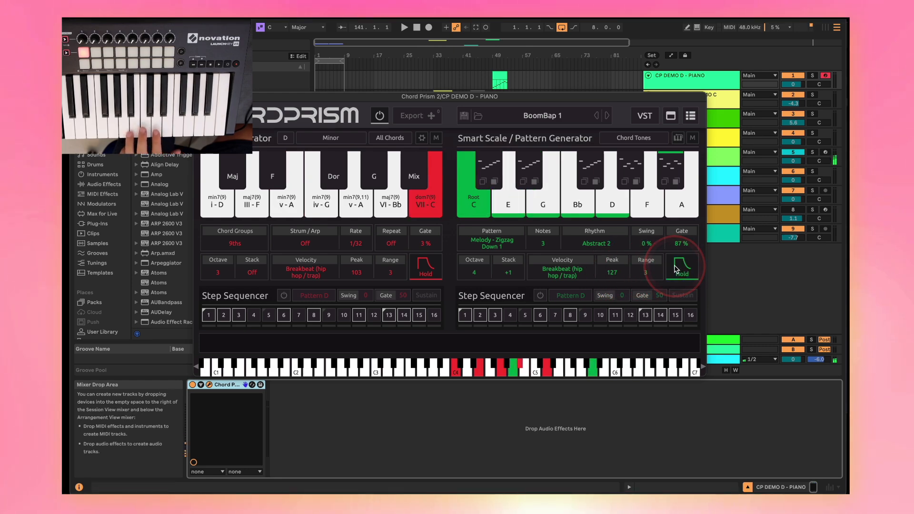
left_click(508, 272)
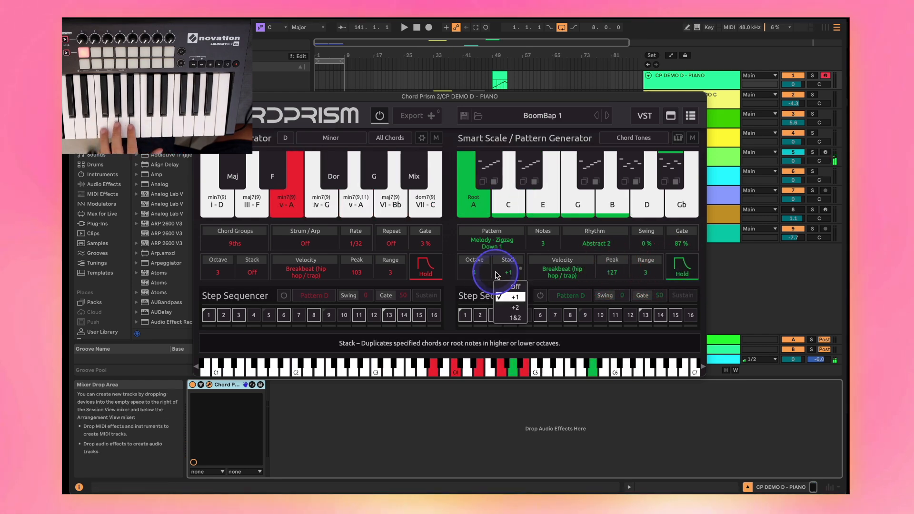
left_click(514, 287)
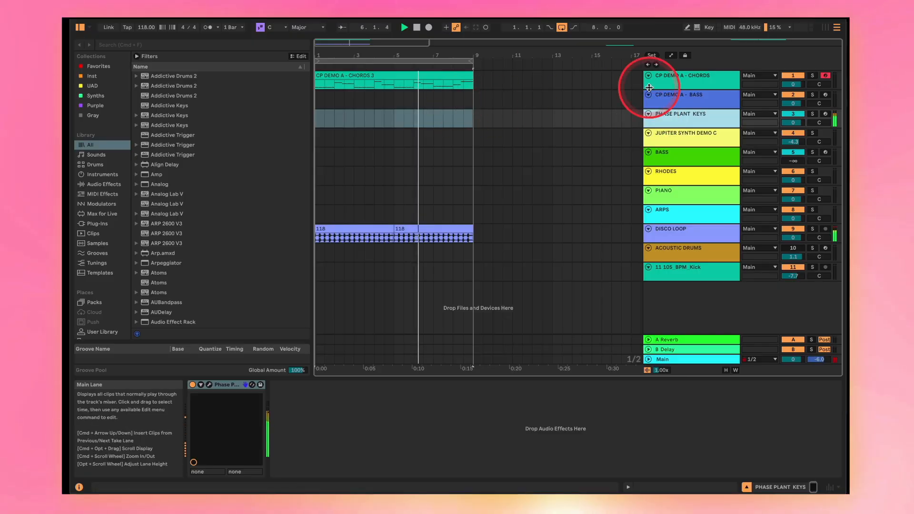
- Show and close the Chord Prism 2 window of the CP DEMO A - CHORDS track, and select the PHASE PLANT KEYS track
left_click(672, 77)
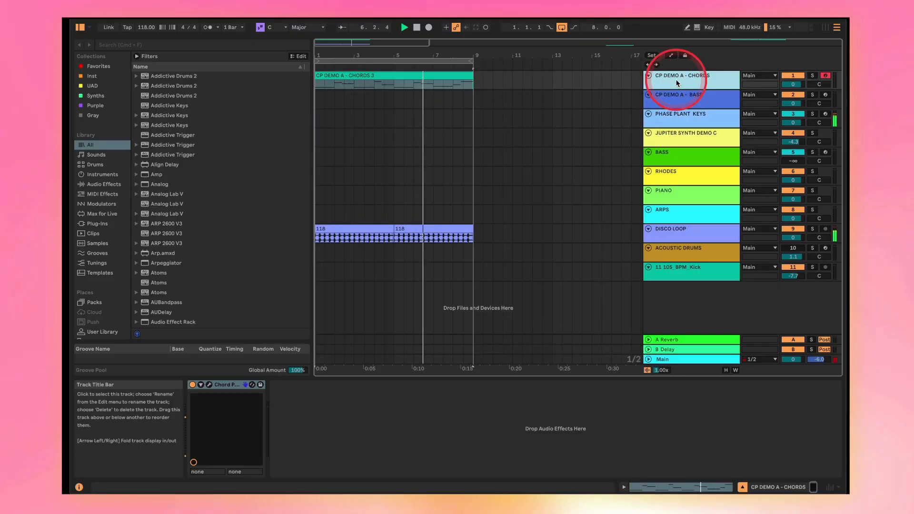
left_click(210, 385)
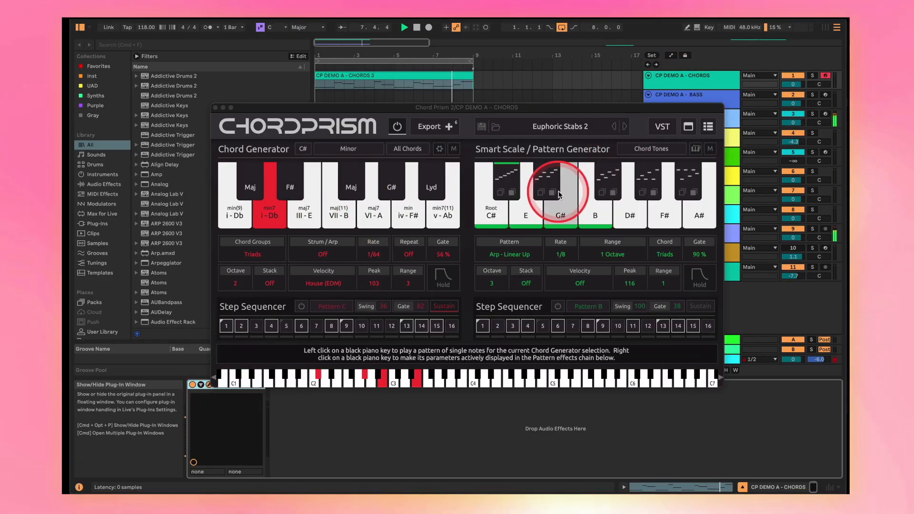
left_click(215, 108)
left_click(692, 125)
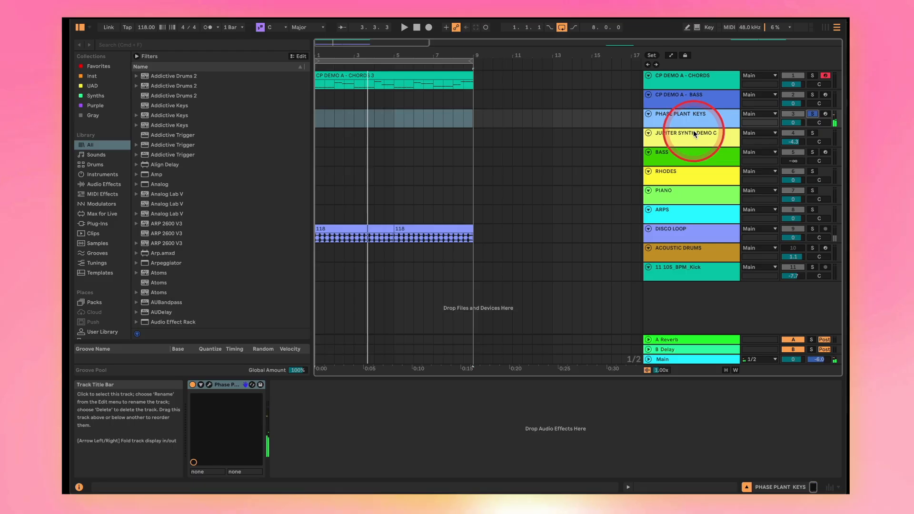
- View the Chord Prism device on the CP DEMO A - BASS track, and show and close the BASS track's SubBoomBass2 window
left_click(675, 98)
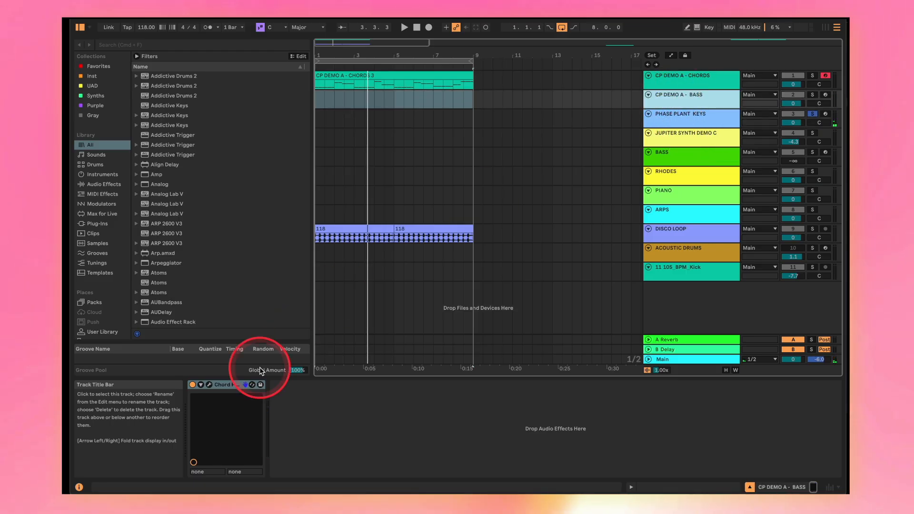
left_click(212, 385)
left_click(666, 153)
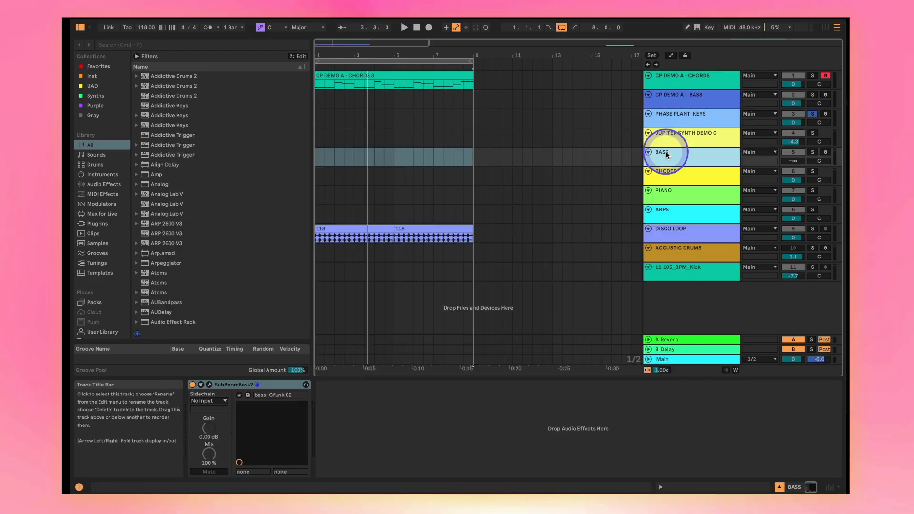
left_click(210, 384)
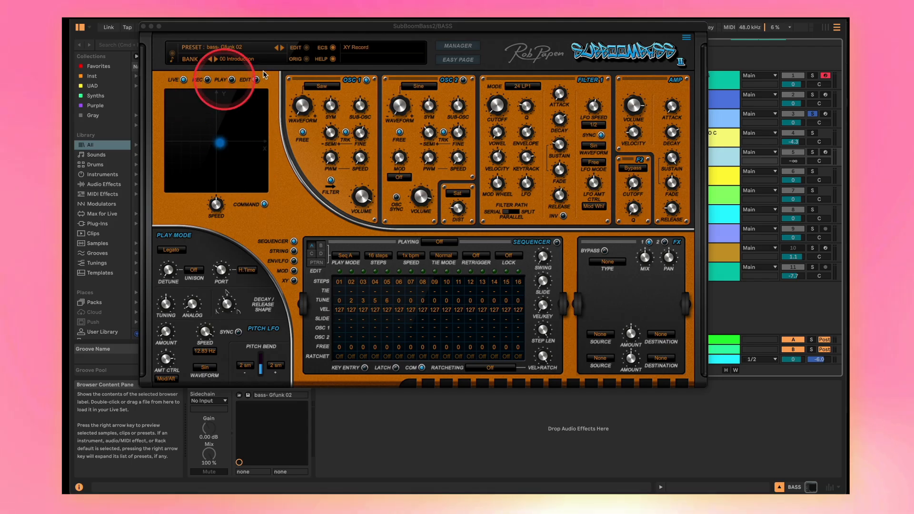
left_click(144, 27)
- With the CP DEMO A - BASS track's Chord Prism window repositioned, start playback and trigger the i-Db, VI-A and VII-B chord keys
left_click(694, 96)
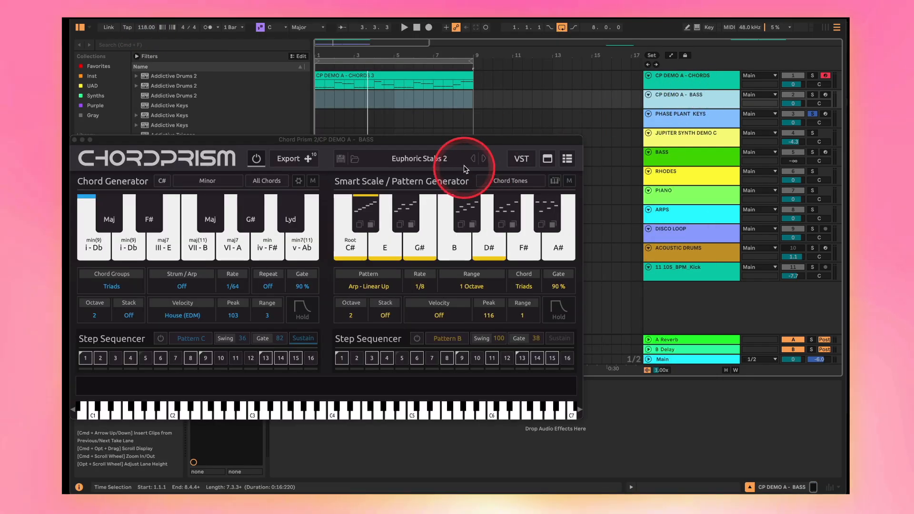
left_click_drag(466, 139, 589, 144)
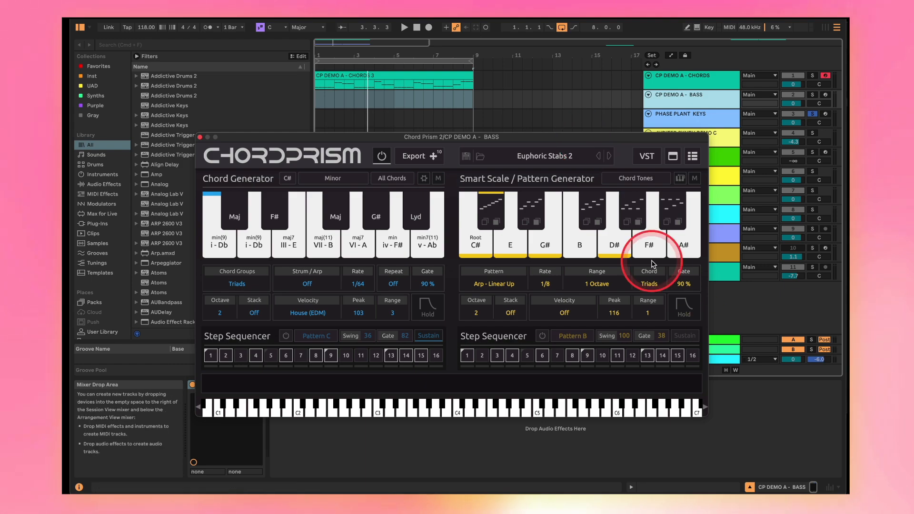
key("space")
left_click(216, 199)
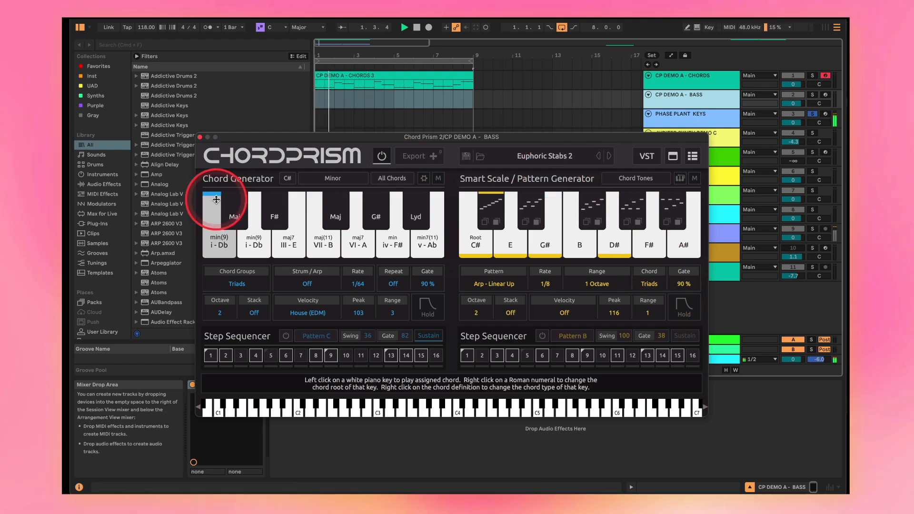
left_click(353, 209)
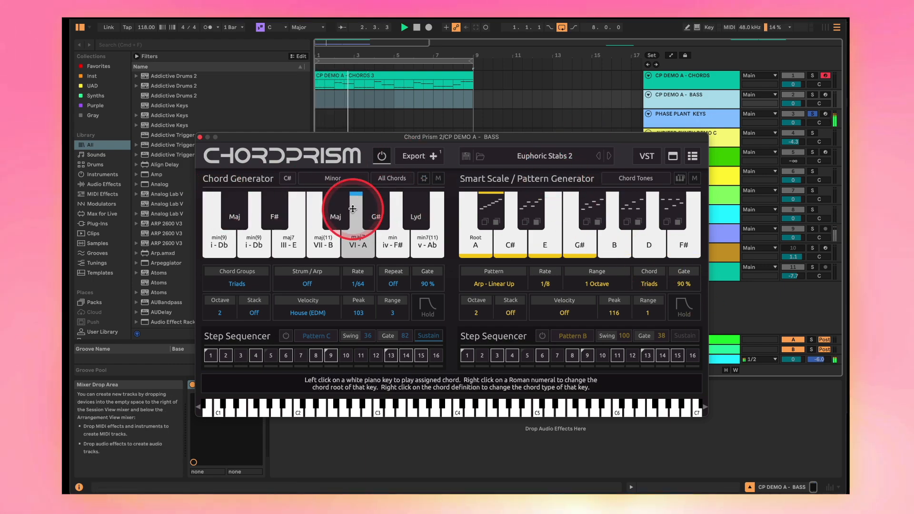
left_click(220, 209)
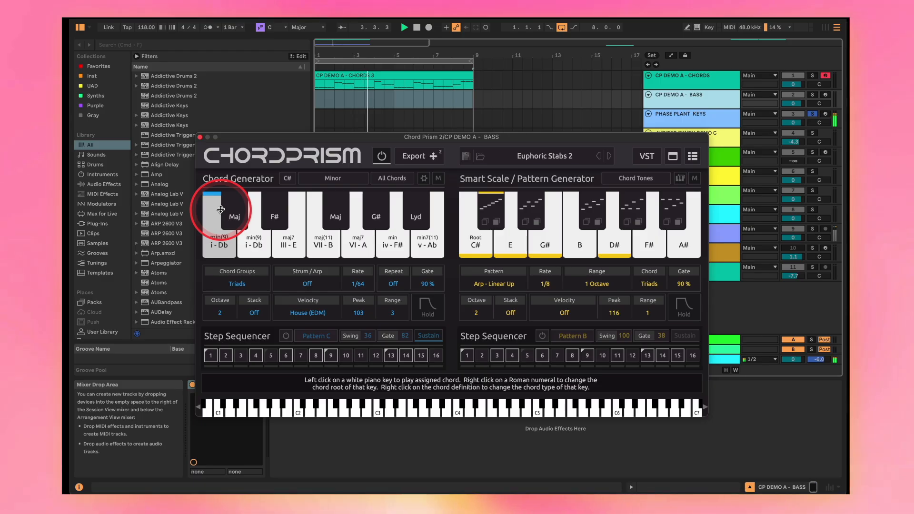
left_click(326, 204)
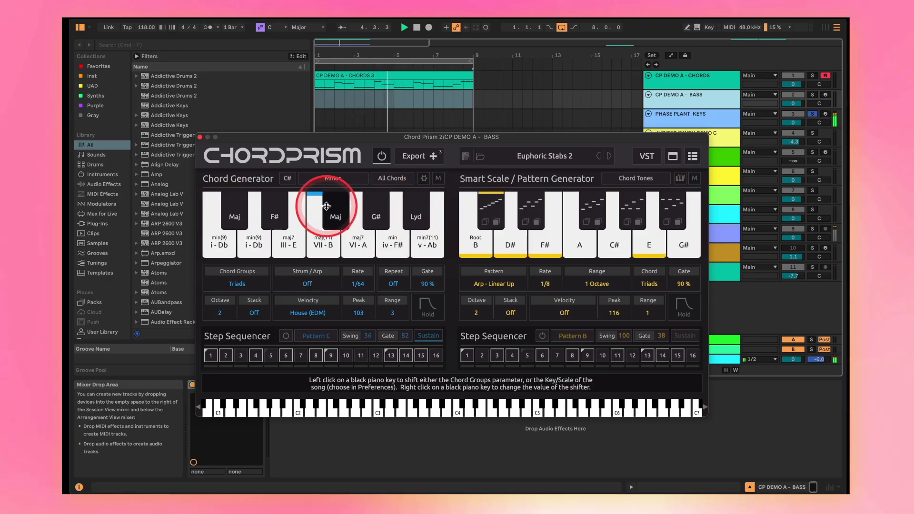
left_click(428, 105)
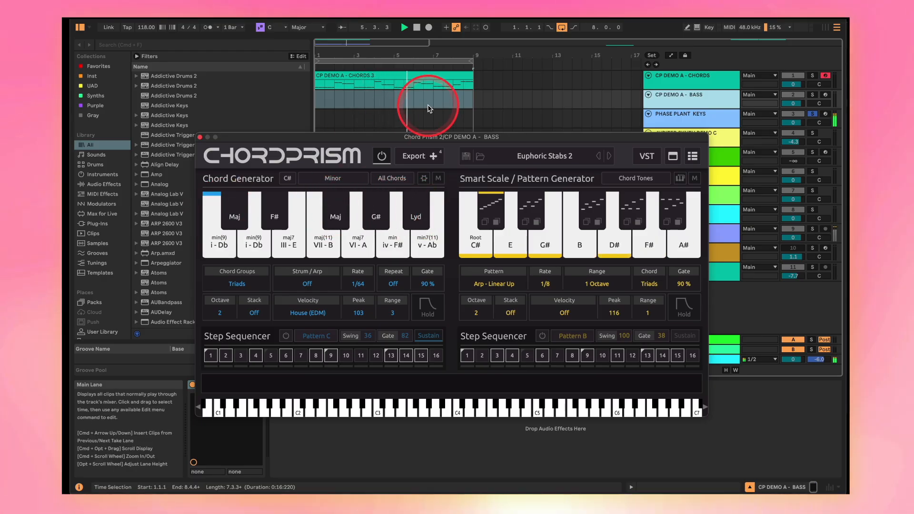
- Arm the CP DEMO A - BASS track and export its Chord Prism MIDI to the start of the BASS track
left_click(825, 96)
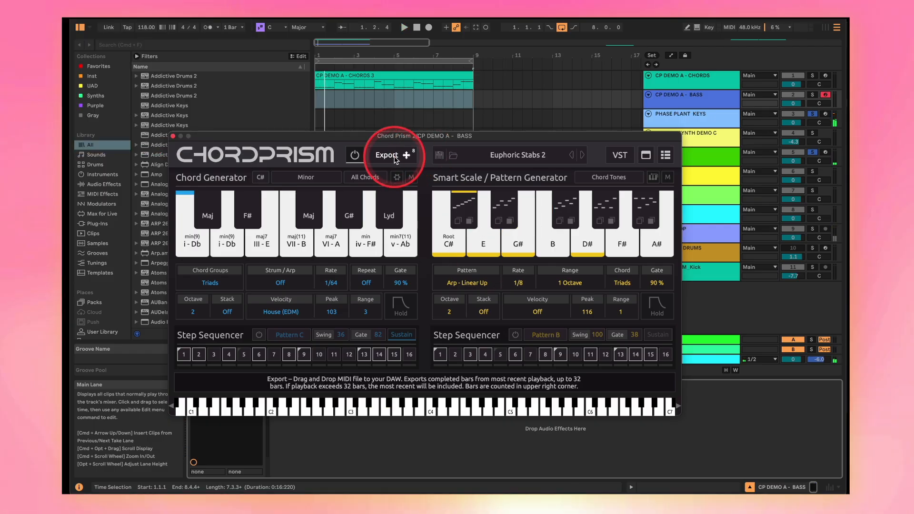
left_click_drag(417, 138, 386, 159)
left_click_drag(317, 153, 317, 152)
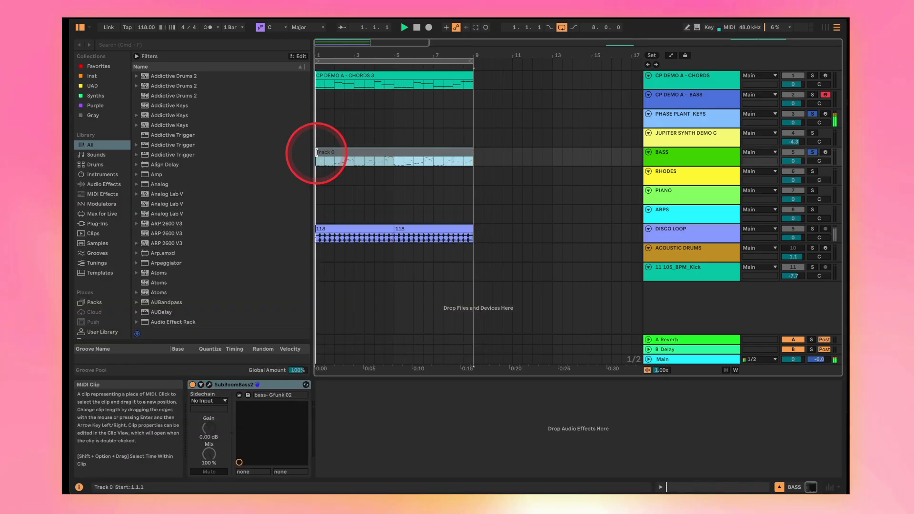
- Restart playback with the CP DEMO A - CHORDS track activated, and open the BASS track's Track 0 clip in the note editor
key("space")
key("space")
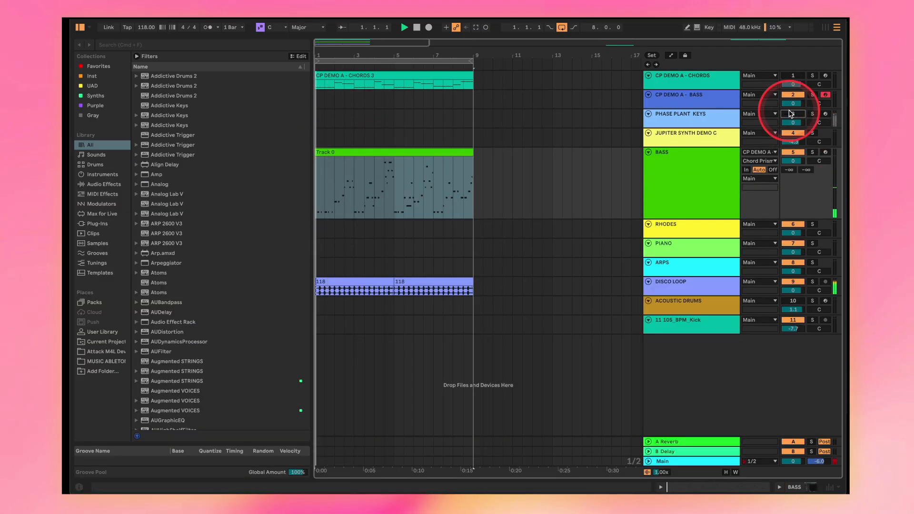
left_click(793, 76)
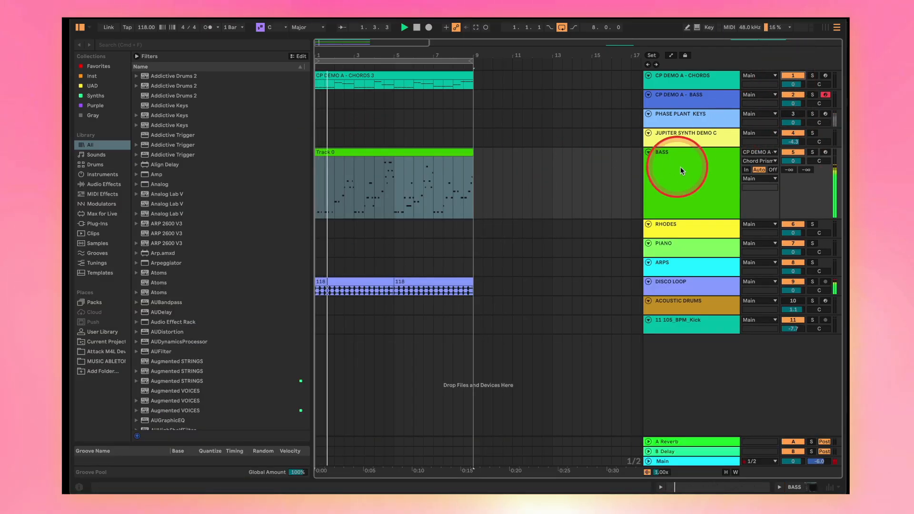
double_click(653, 176)
double_click(358, 157)
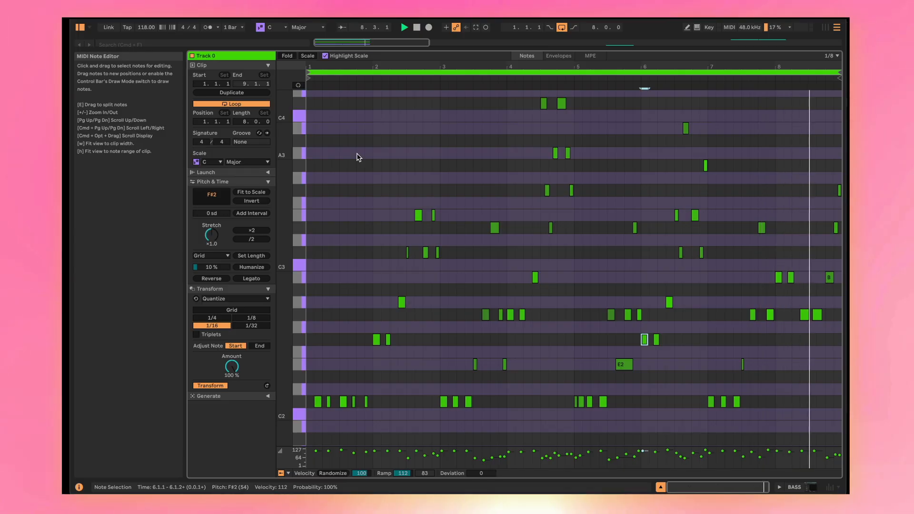
left_click(358, 156)
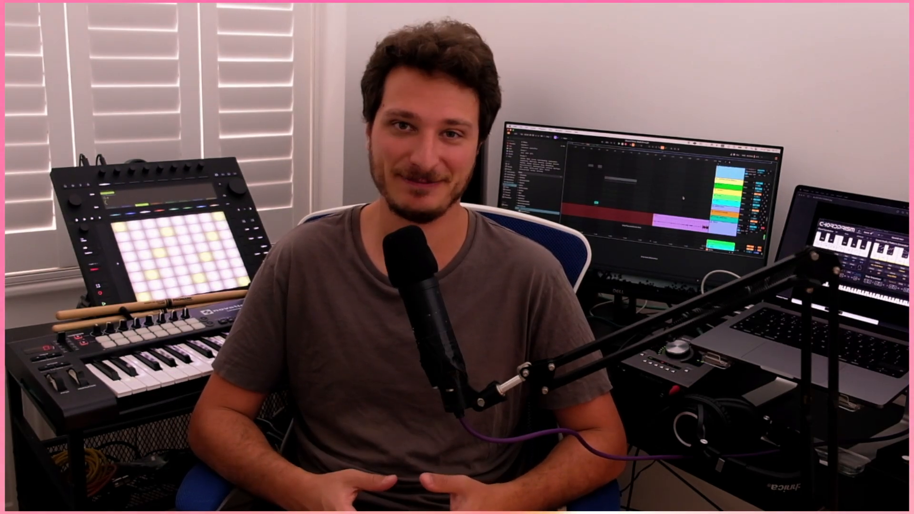
left_click(546, 167)
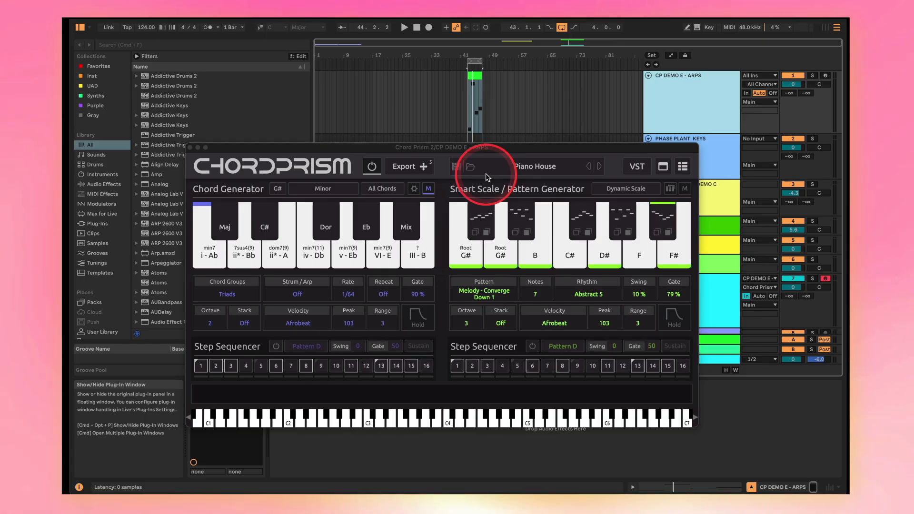
- Review the trigger notes in the CP DEMO E - ARPS clip alongside that track's Chord Prism window
left_click(462, 244)
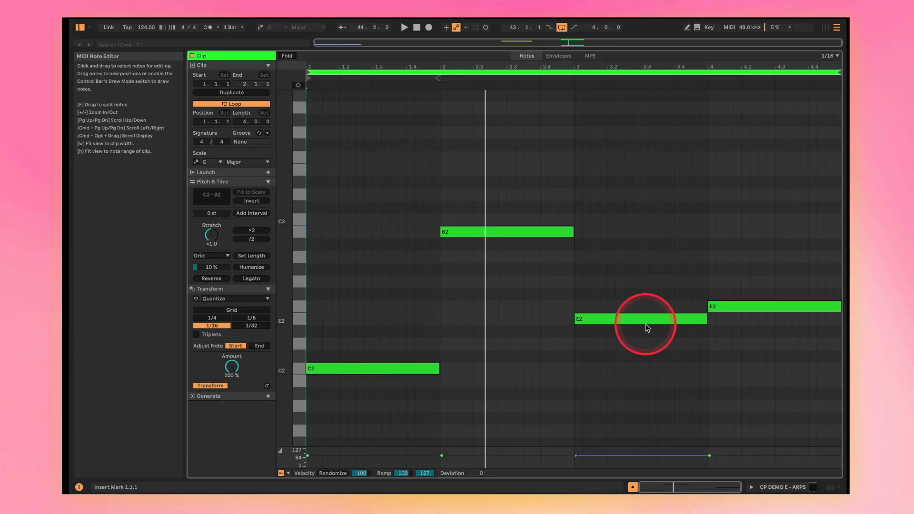
left_click(744, 302)
left_click(573, 85)
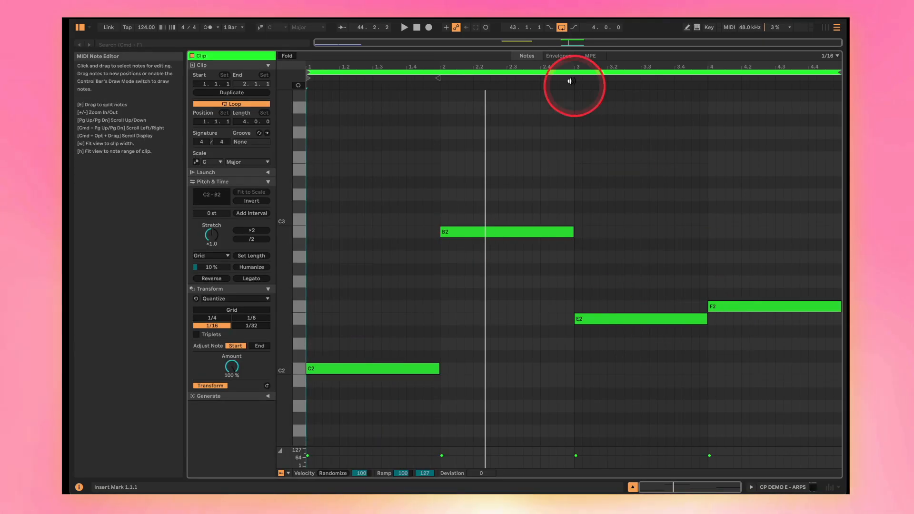
left_click(402, 167)
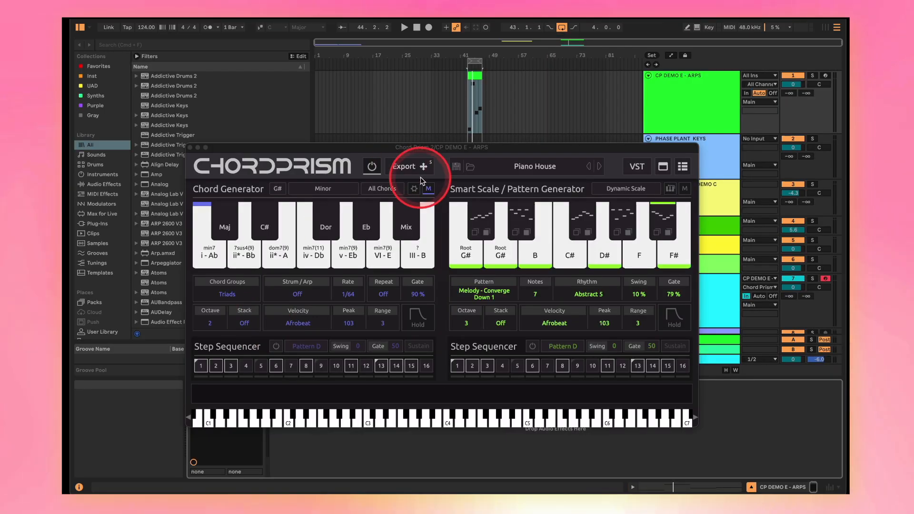
left_click(429, 190)
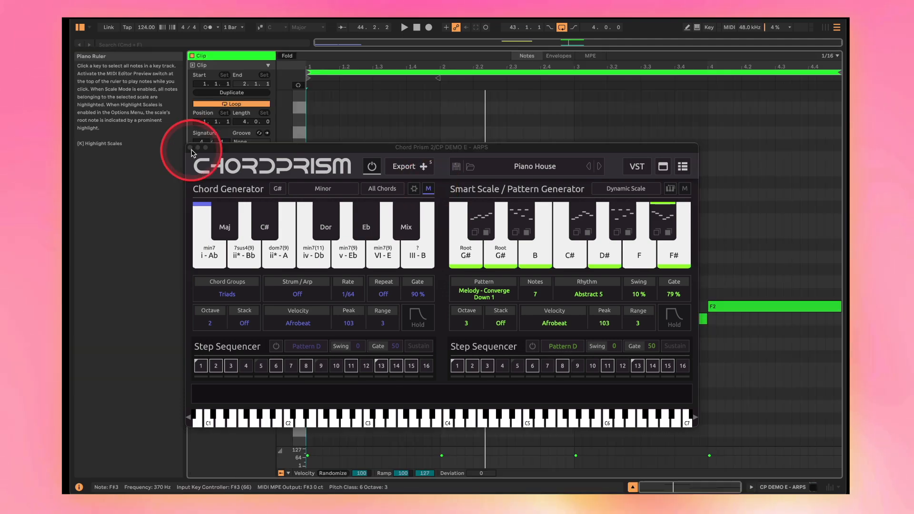
- Close the Chord Prism window, add a G#3 note spanning all four bars of the CP DEMO E - ARPS clip, and start playback
left_click(190, 147)
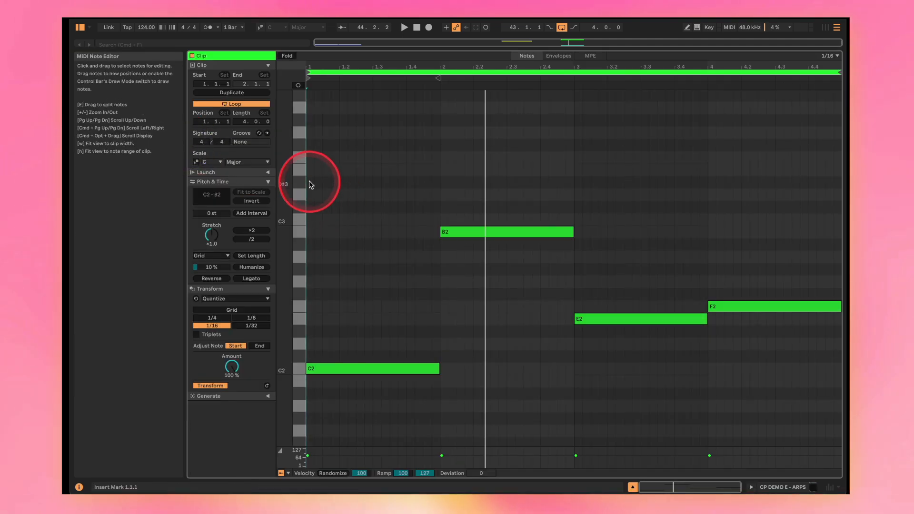
double_click(310, 122)
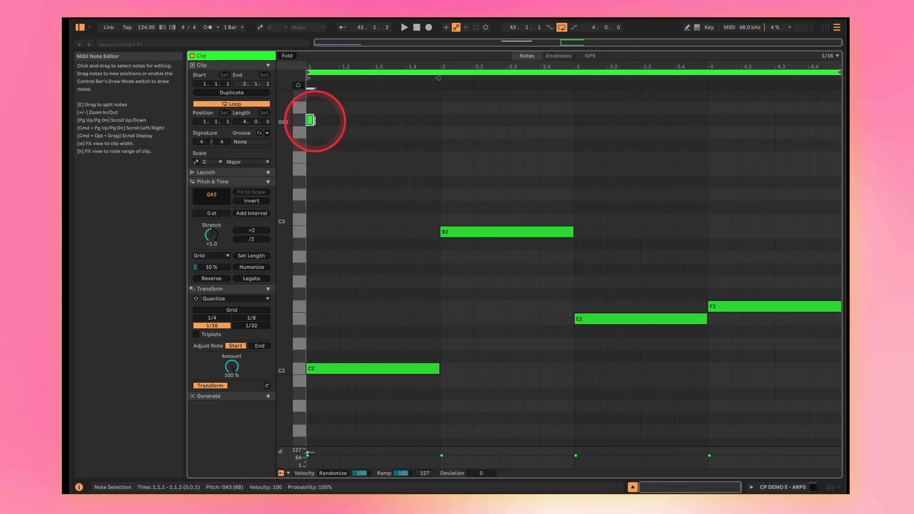
left_click_drag(313, 122, 840, 120)
key("space")
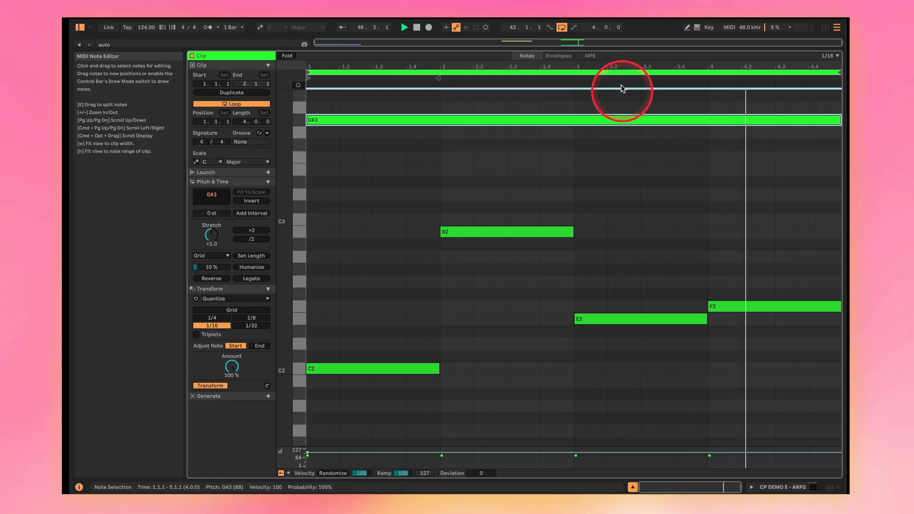
- Return to the arrangement, reopen the CP DEMO E - ARPS track's Chord Prism window, and go over the pattern keys
double_click(606, 49)
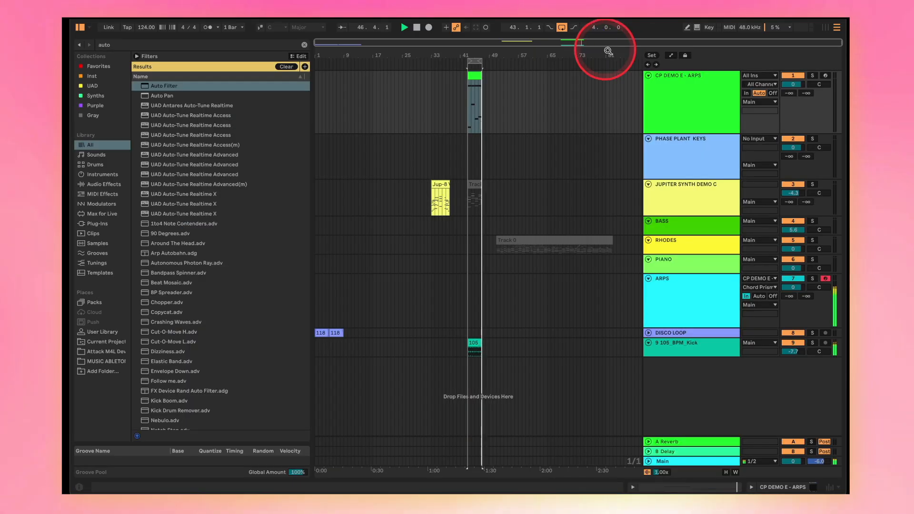
double_click(698, 114)
left_click(210, 386)
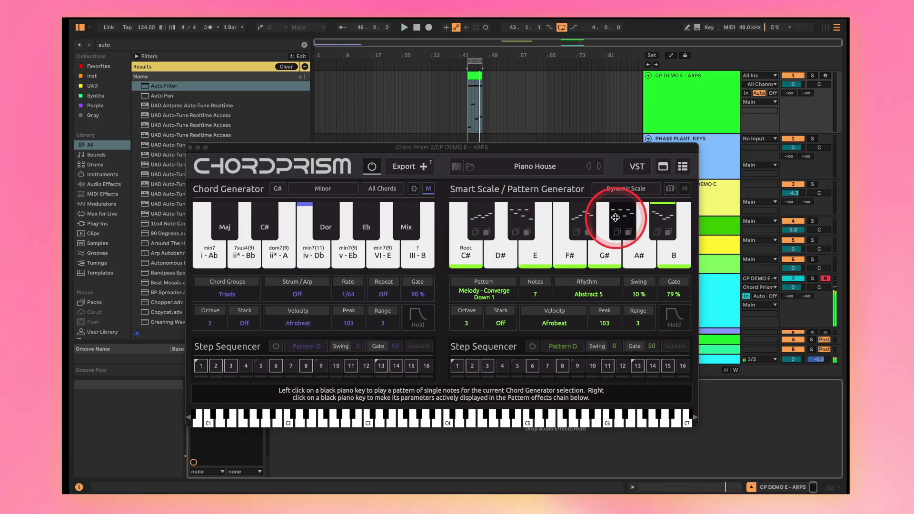
left_click(578, 213)
left_click(511, 217)
left_click(477, 219)
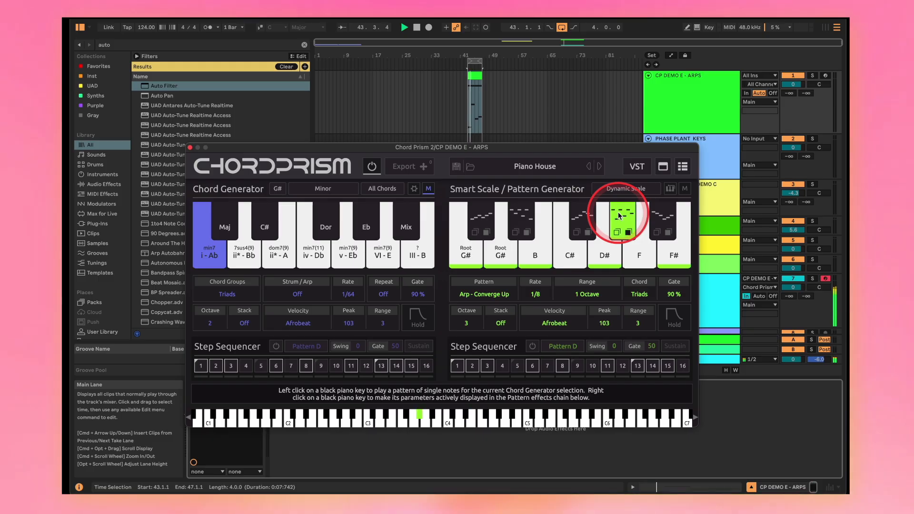
- Look through the pattern choices for Arp - Converge Up, set its rate to 1/16, and restart playback
left_click(485, 294)
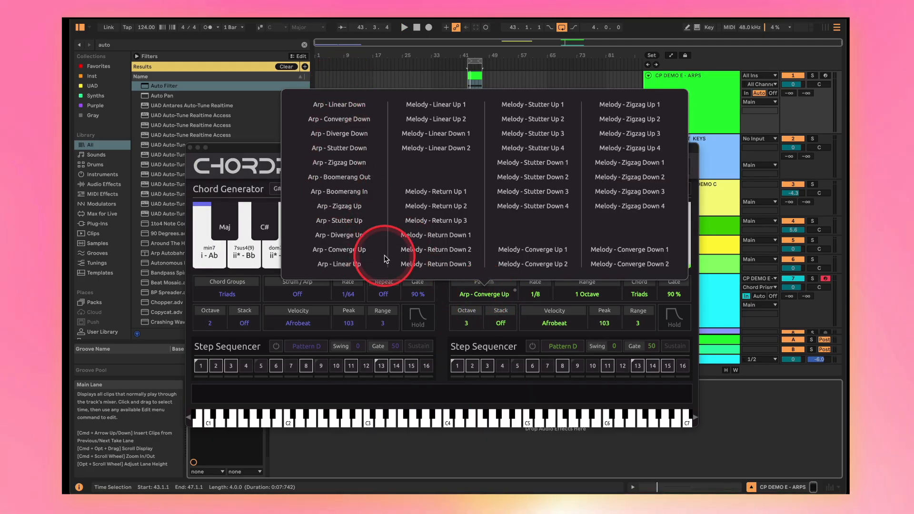
left_click(538, 305)
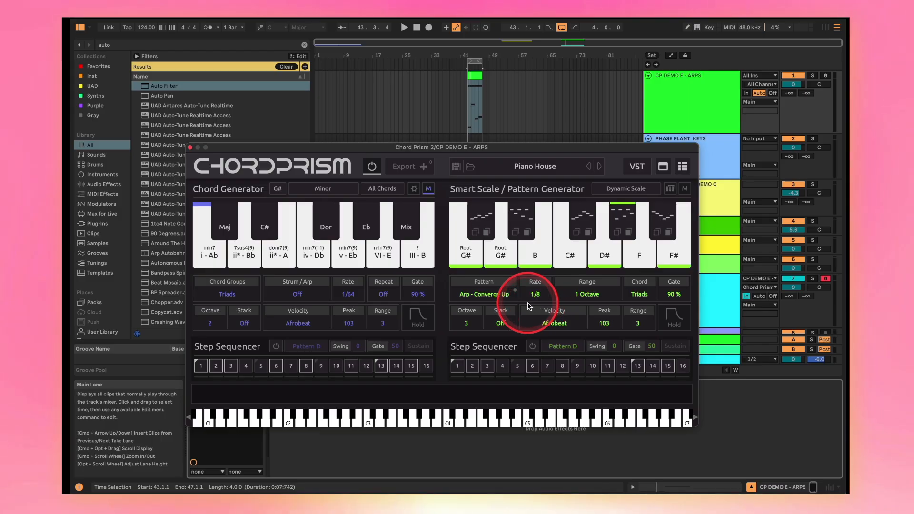
left_click(532, 302)
left_click(545, 367)
key("space")
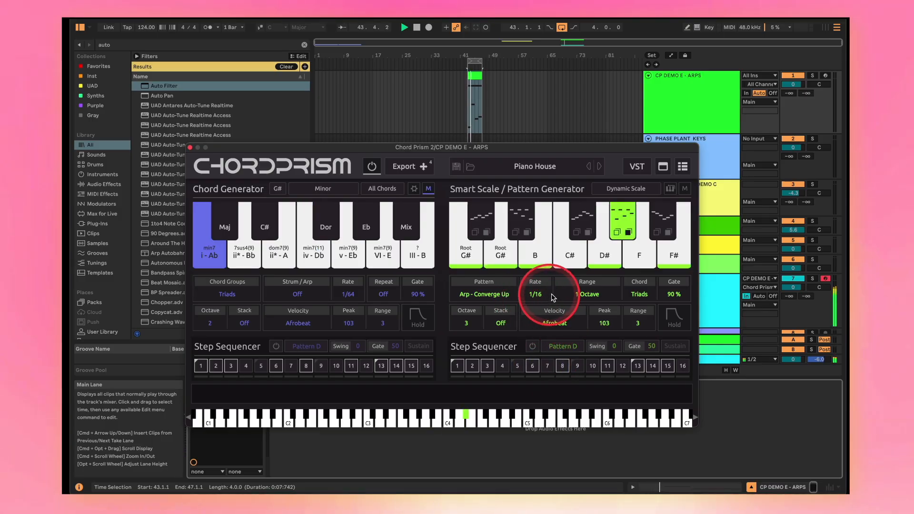
- Try the arpeggio with a range of 2 Octaves, and set it back to 1 Octave
left_click(587, 294)
left_click(589, 316)
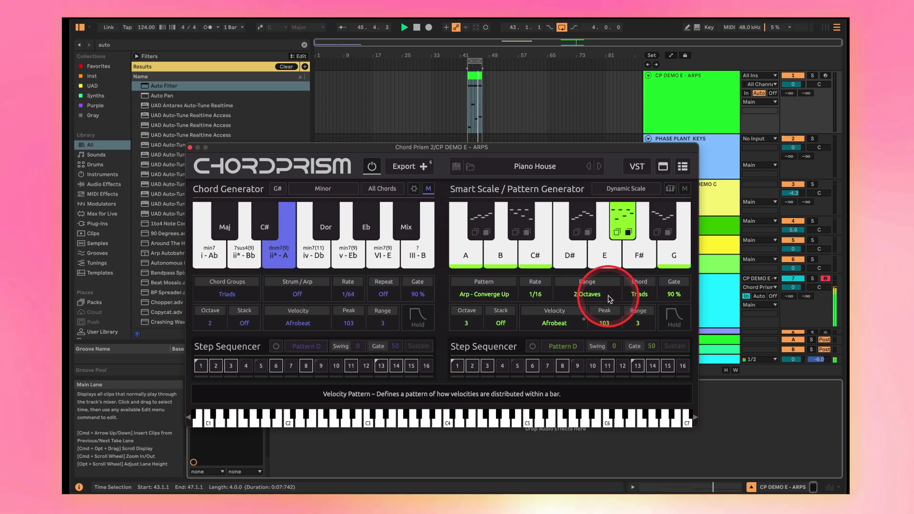
left_click(588, 293)
left_click(590, 309)
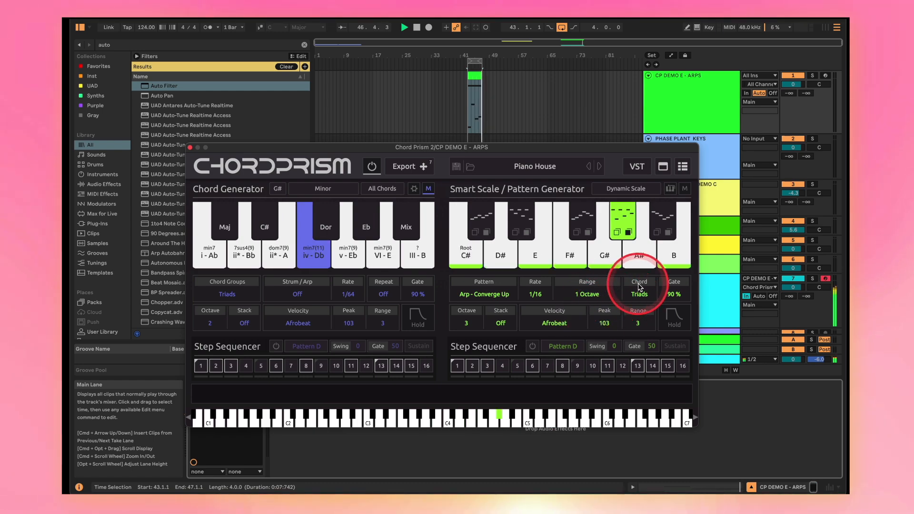
- Audition the arpeggio's chord type as 5ths and 7ths, and return it to Triads
left_click(640, 294)
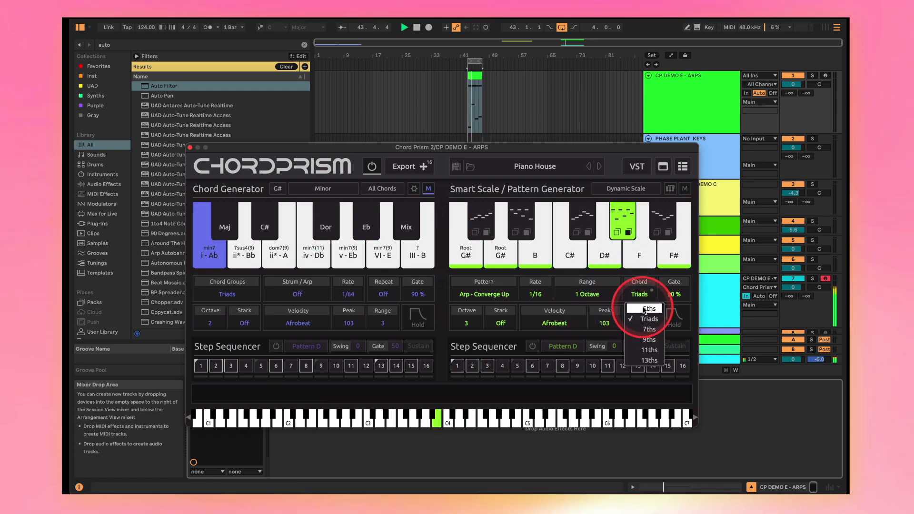
left_click(644, 309)
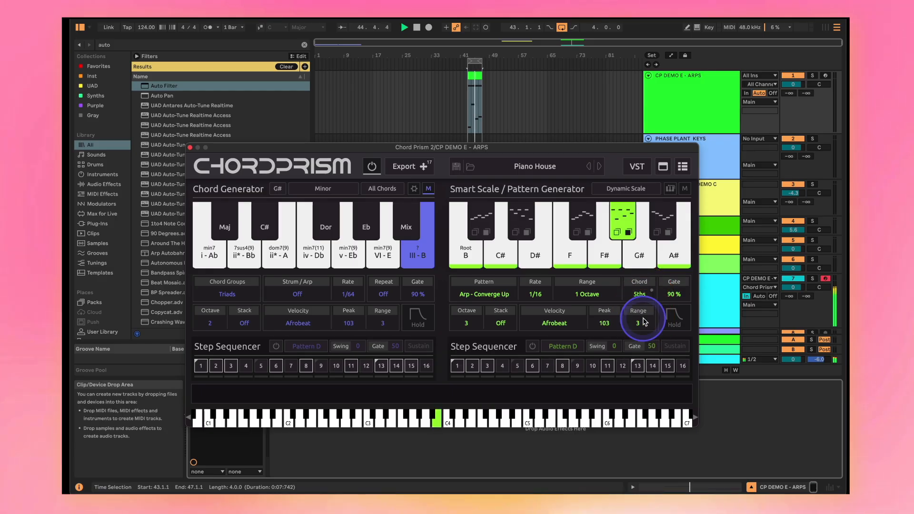
left_click(648, 319)
left_click(651, 329)
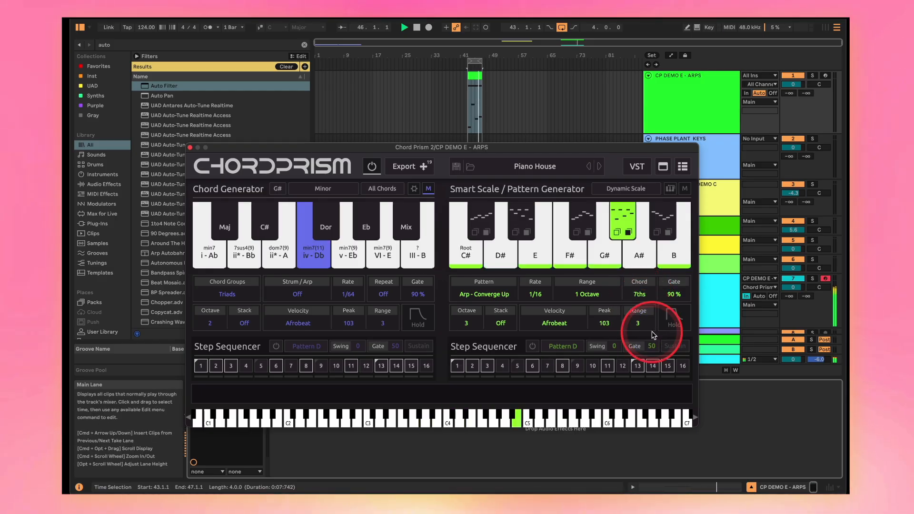
left_click(641, 294)
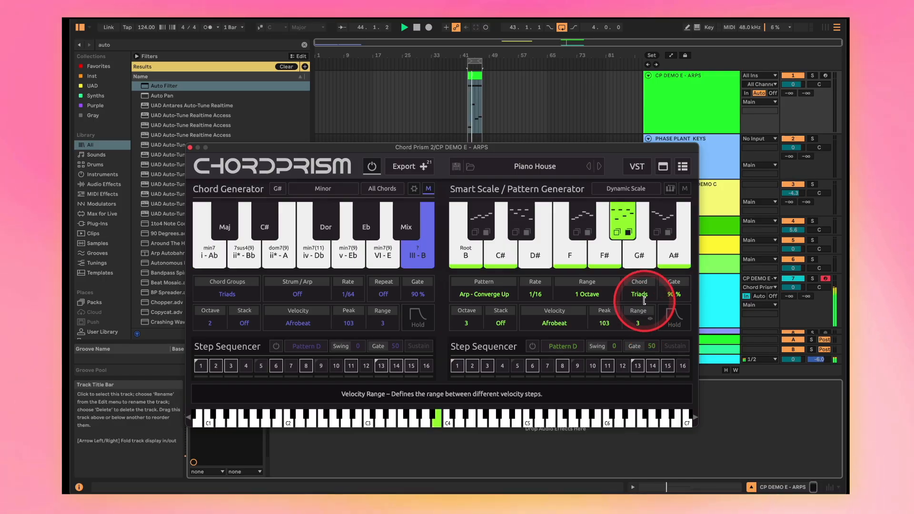
- Sweep the arpeggio's gate down and up to hear shorter and longer notes, finishing at 100 %
left_click_drag(674, 293, 628, 301)
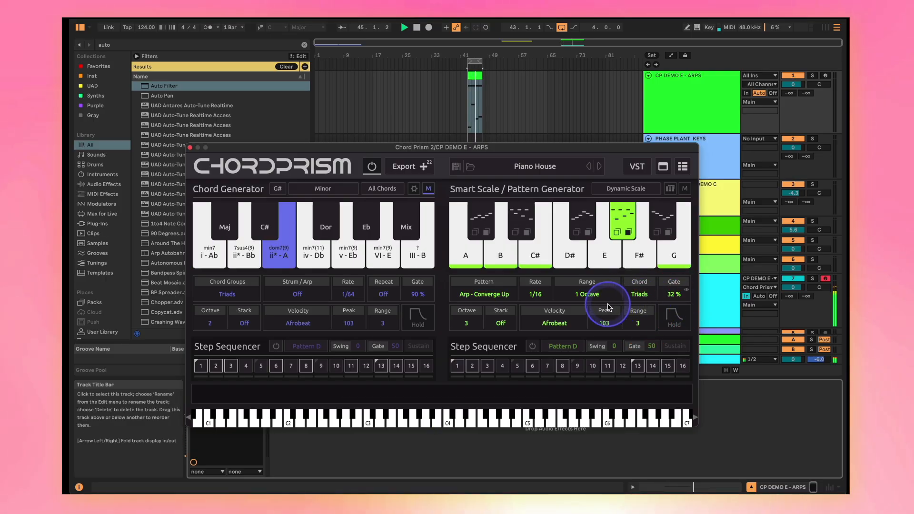
left_click_drag(575, 309, 602, 305)
left_click_drag(671, 296, 564, 292)
left_click_drag(626, 286, 703, 287)
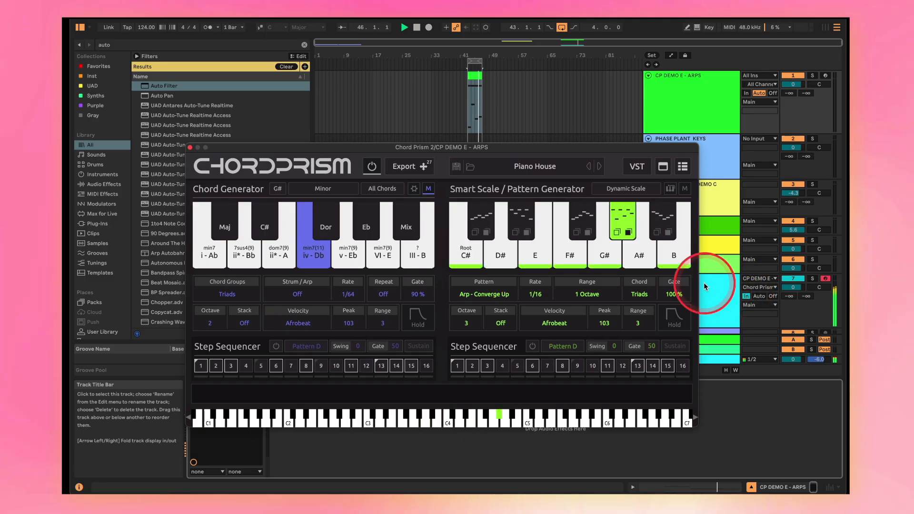
- Audition the Arp - Boomerang Out pattern during playback, and switch the arpeggio to Arp - Zigzag Up
left_click(480, 294)
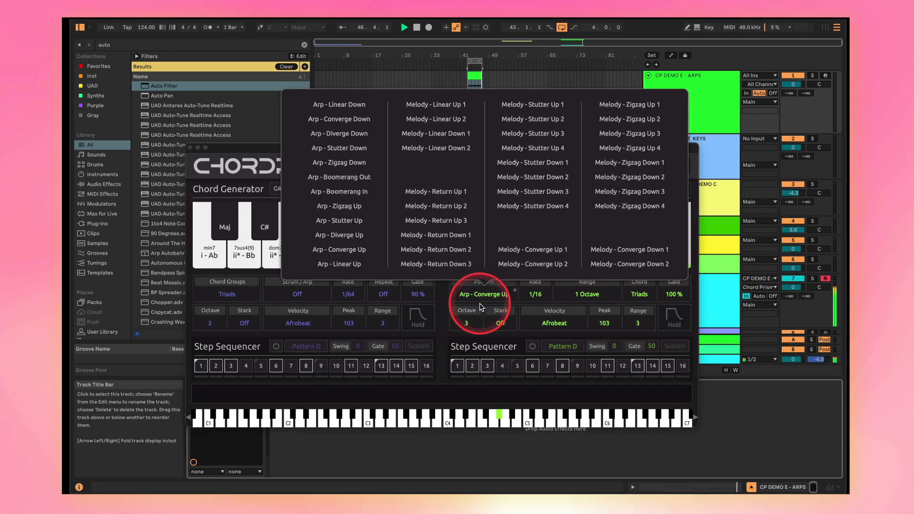
left_click(363, 178)
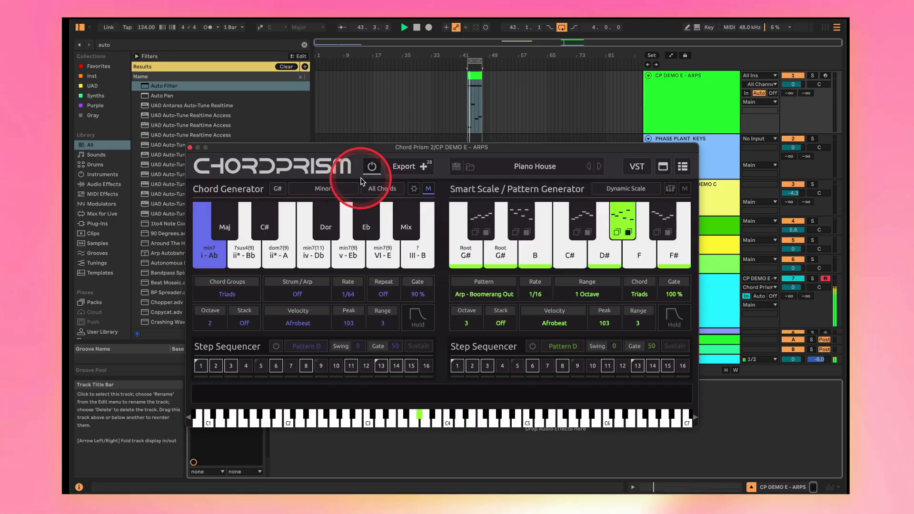
left_click(503, 300)
left_click(328, 193)
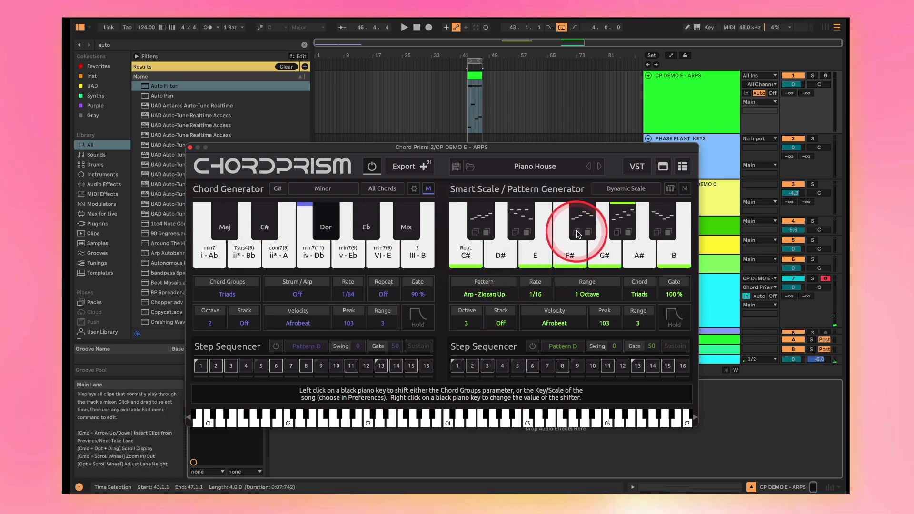
key("space")
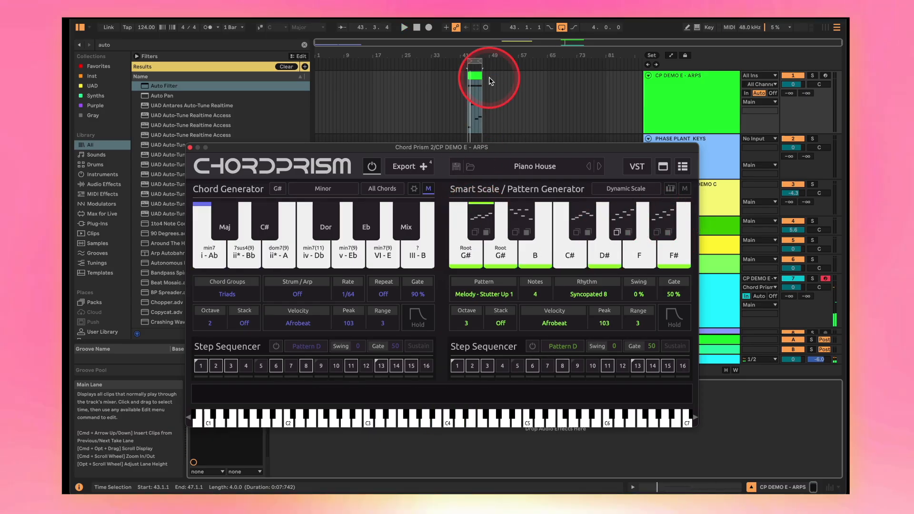
- Open the CP DEMO E - ARPS clip and move its four-bar G#3 note down to the pitch that triggers the first pattern key
double_click(475, 76)
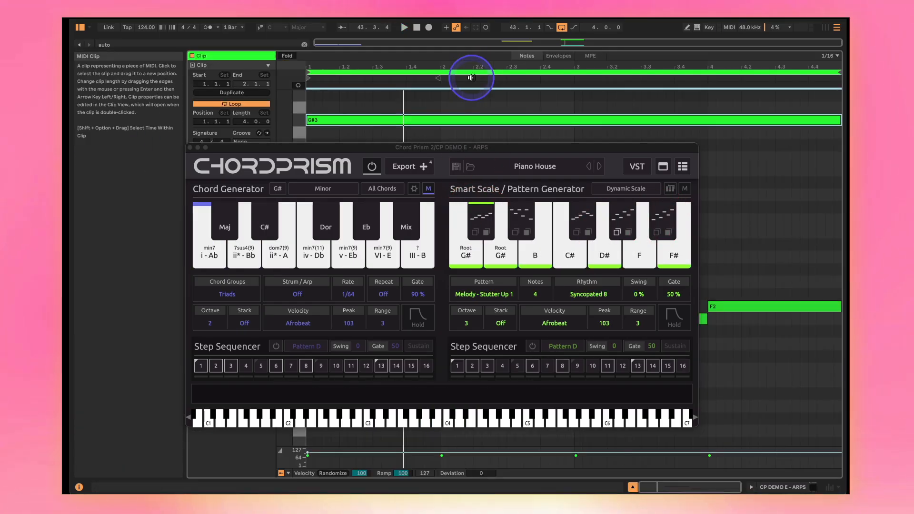
left_click(335, 146)
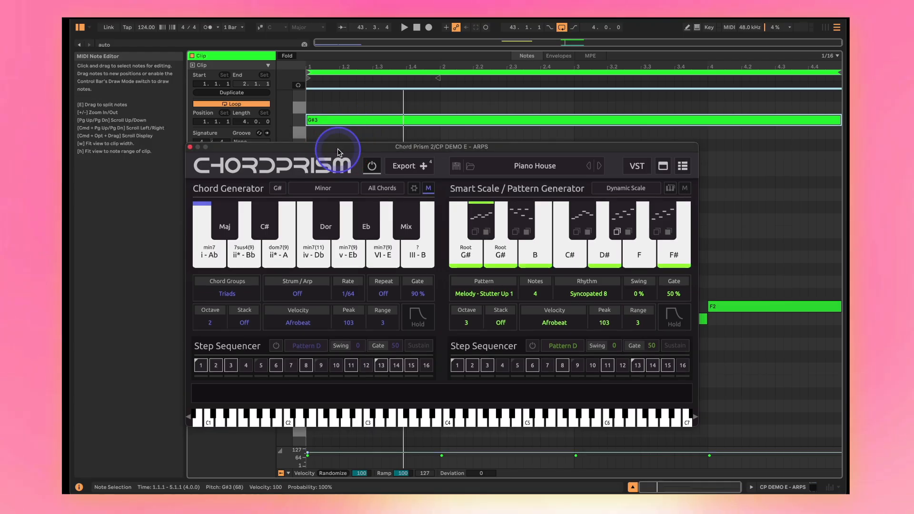
left_click(190, 147)
left_click_drag(332, 119, 333, 215)
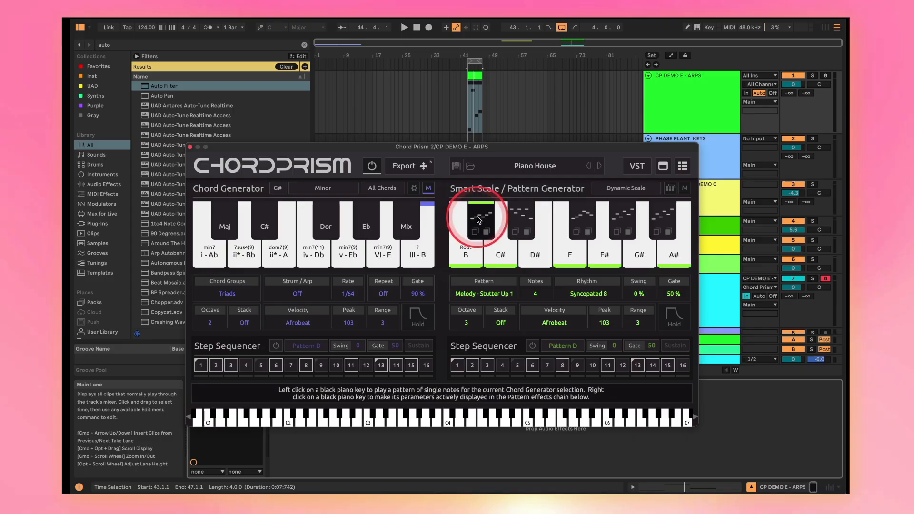
- Play the Melody - Stutter Up 1 pattern with its rhythm set to Abstract 7, followed by Syncopated 6
left_click(478, 220)
left_click(587, 290)
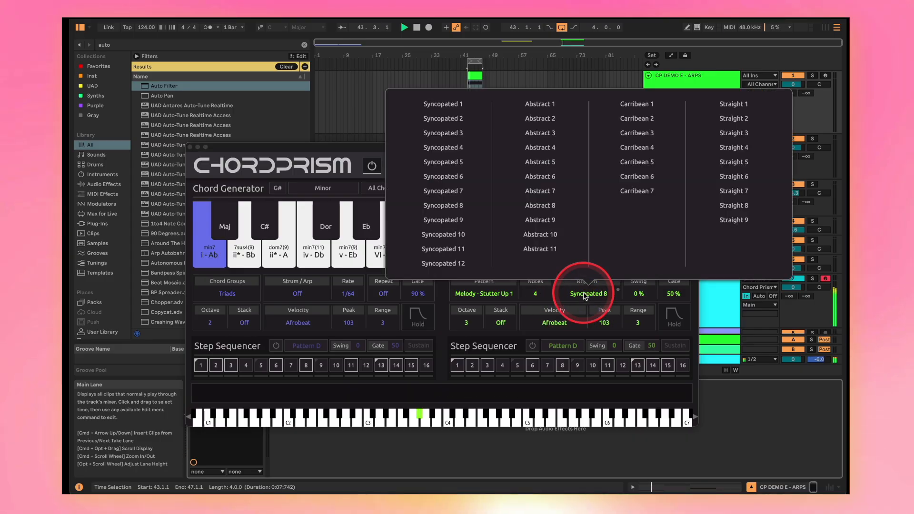
left_click(544, 192)
left_click(582, 289)
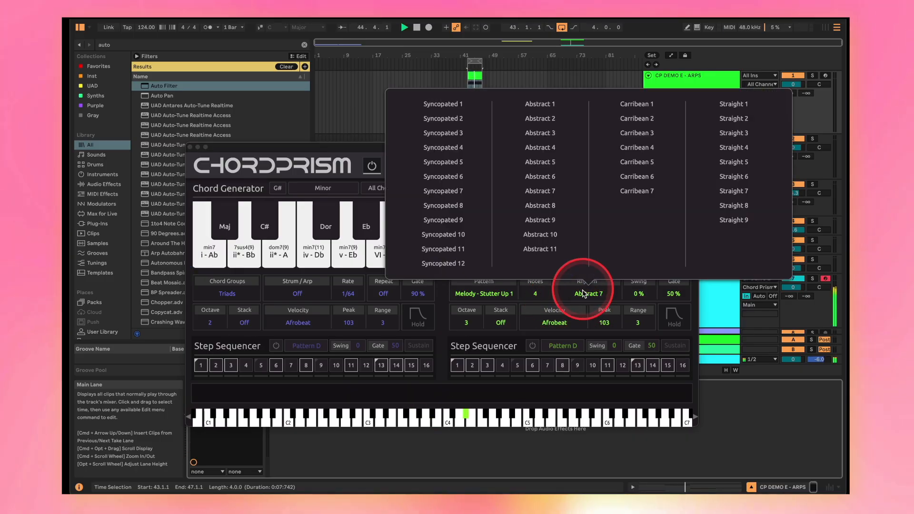
left_click(456, 181)
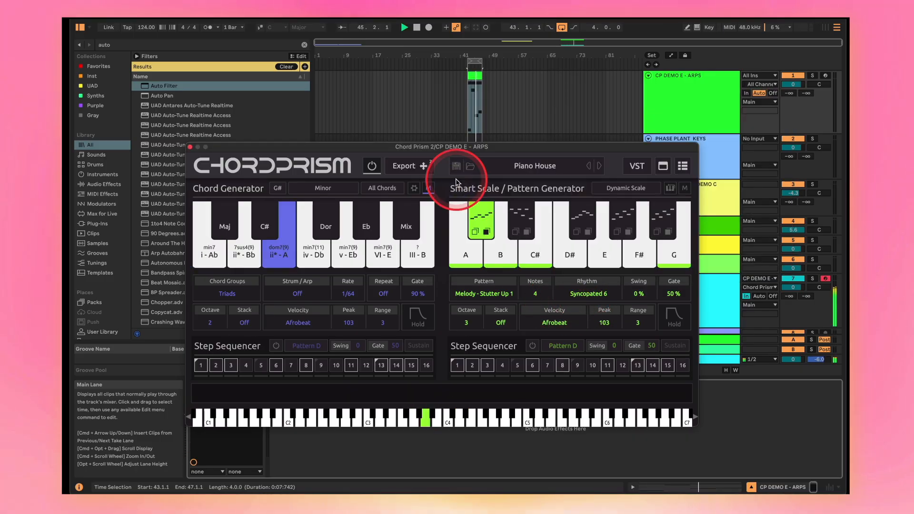
- Set the Melody - Stutter Up 1 pattern's rhythm to Syncopated 10 and its number of notes to 6
left_click(583, 300)
left_click(434, 233)
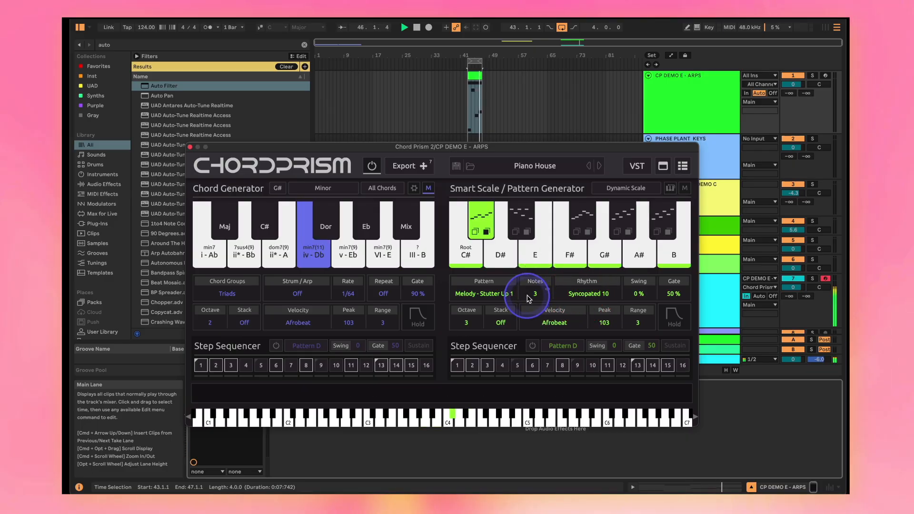
left_click_drag(537, 296, 547, 295)
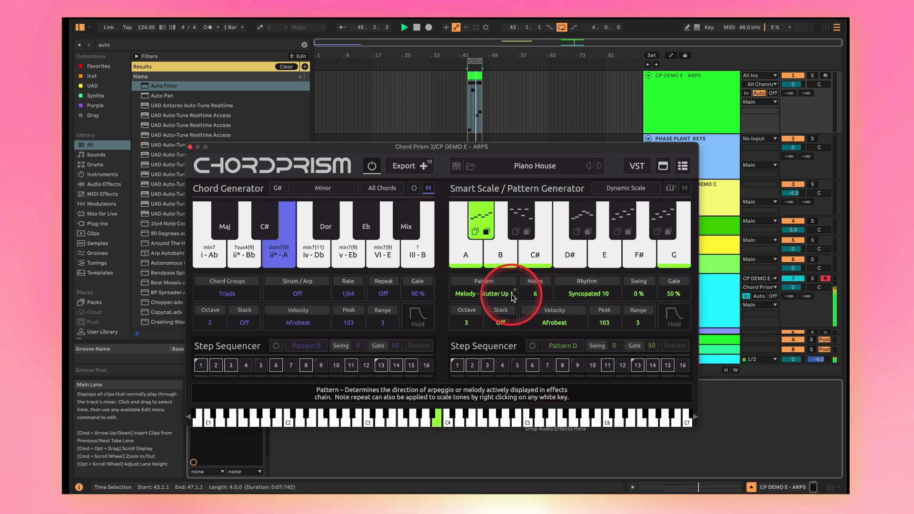
- Set the Melody - Stutter Up 1 pattern's number of notes to 8 and open the arps clip's note editor
left_click_drag(538, 295, 550, 294)
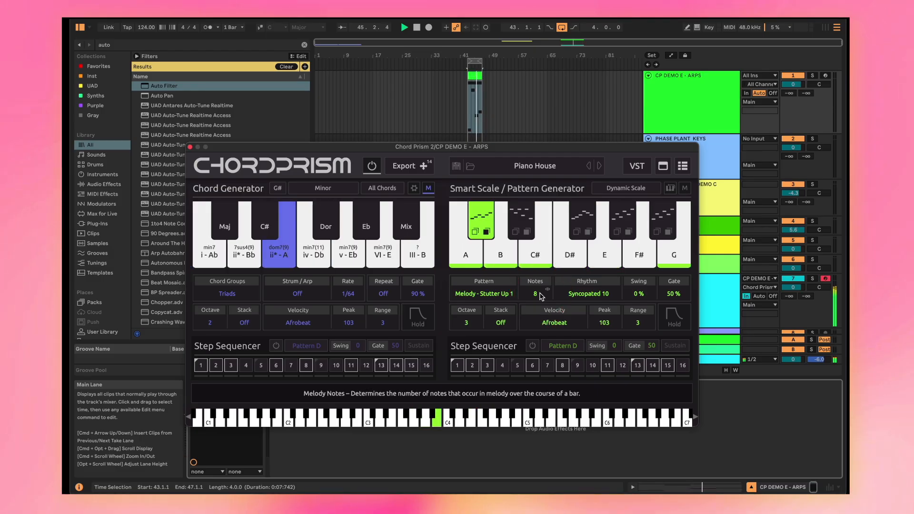
double_click(475, 75)
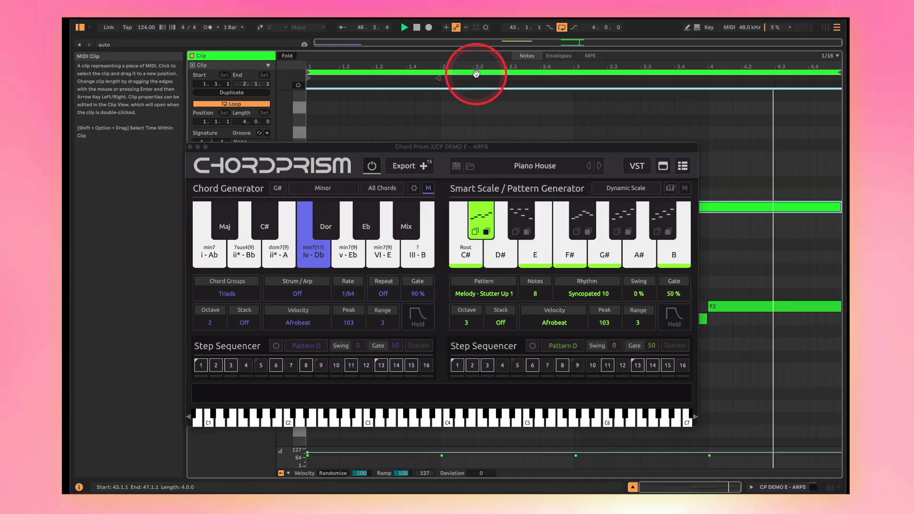
left_click(198, 147)
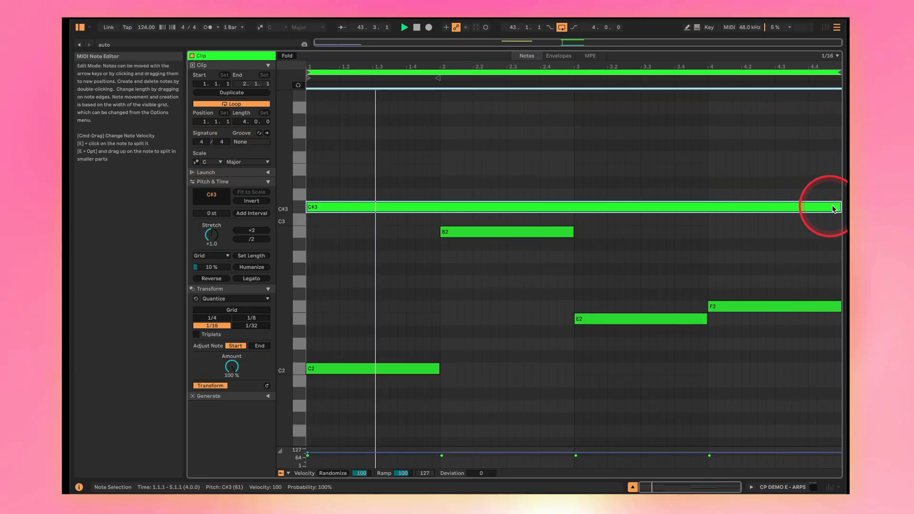
- Split the long pattern trigger note so C#3 covers bars 1 and 2 and F#3 covers bars 3 and 4
mouse_move(840, 208)
left_mouse_down()
mouse_move(577, 212)
mouse_move(587, 184)
mouse_move(832, 184)
left_mouse_up()
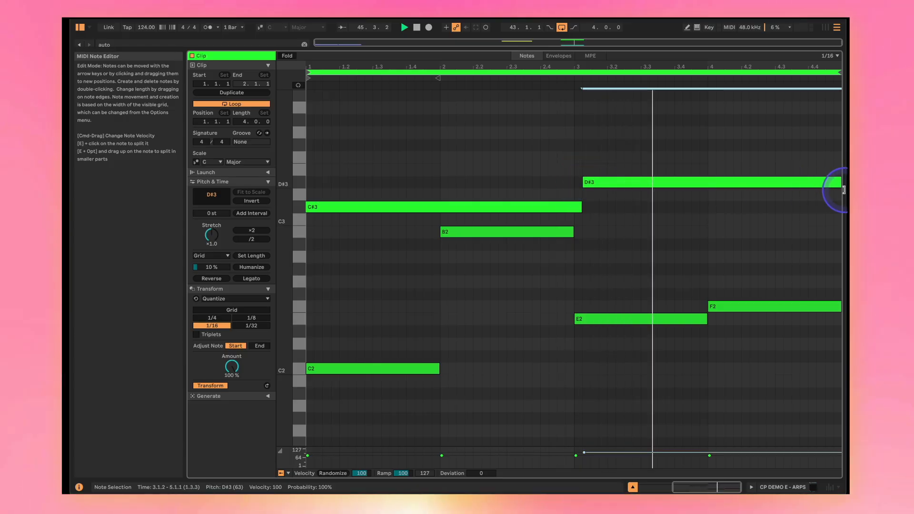
left_click(600, 190)
left_click_drag(600, 190, 580, 150)
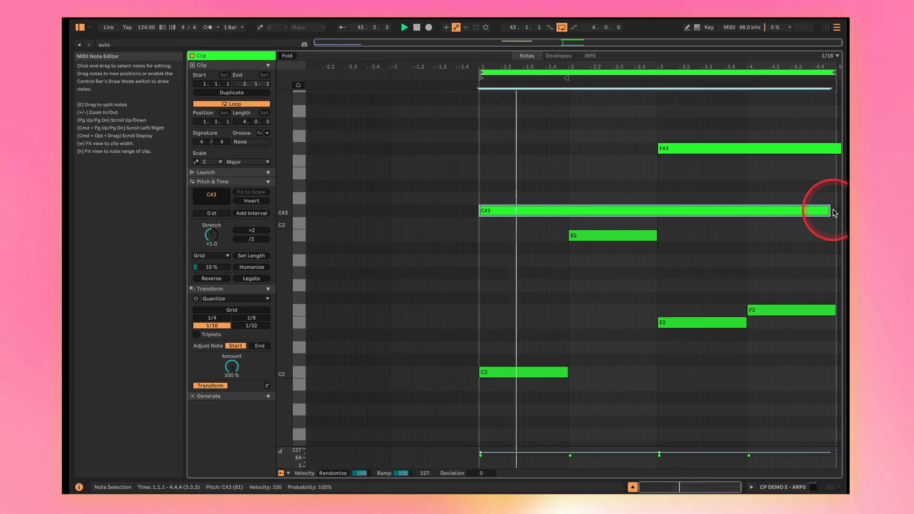
left_click_drag(833, 213, 657, 212)
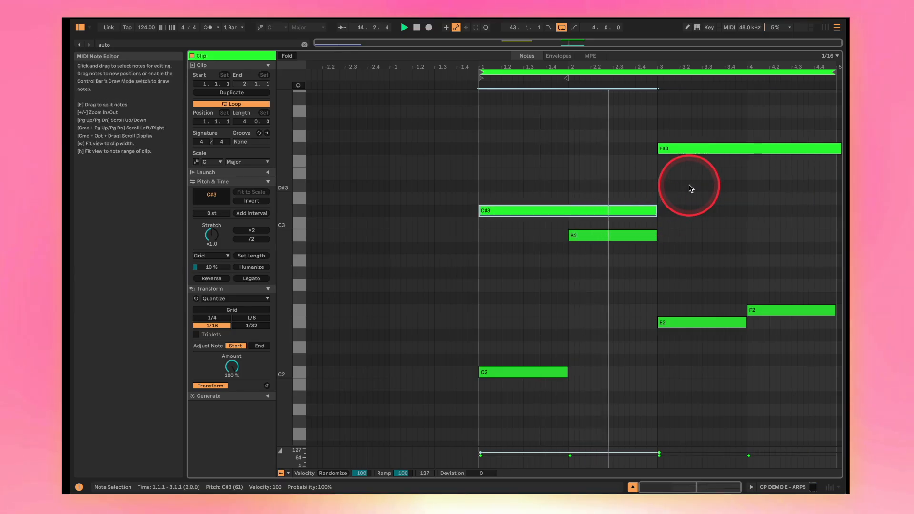
scroll(692, 193, "up", 1)
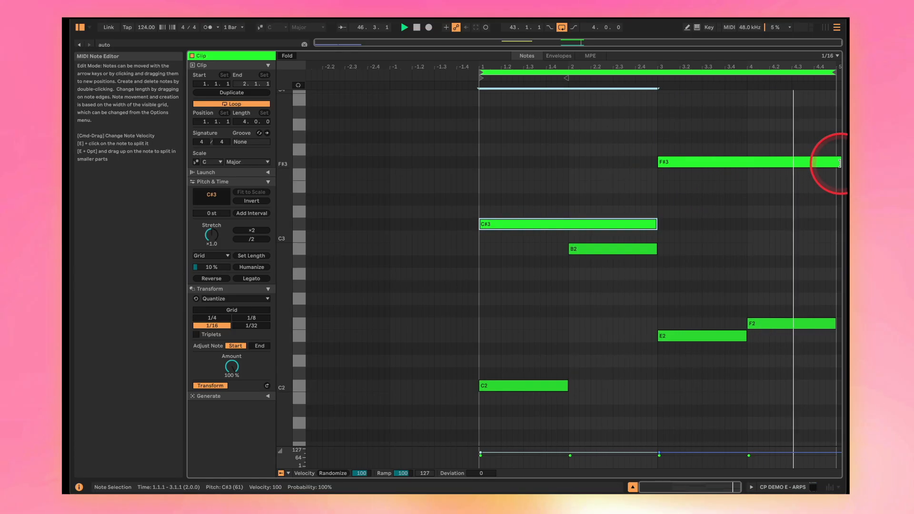
left_click_drag(839, 165, 836, 164)
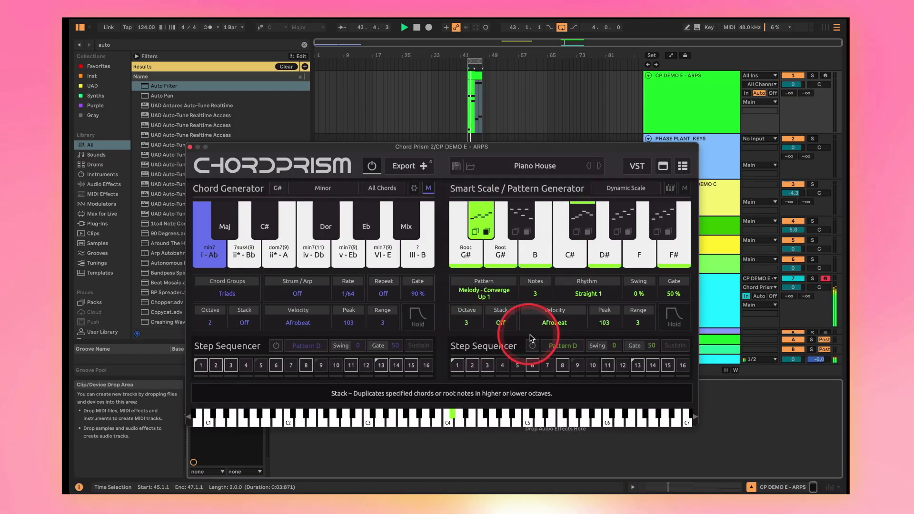
- Turn on the pattern generator's step sequencer, with its gate at 100 and step 10 activated
left_click(532, 345)
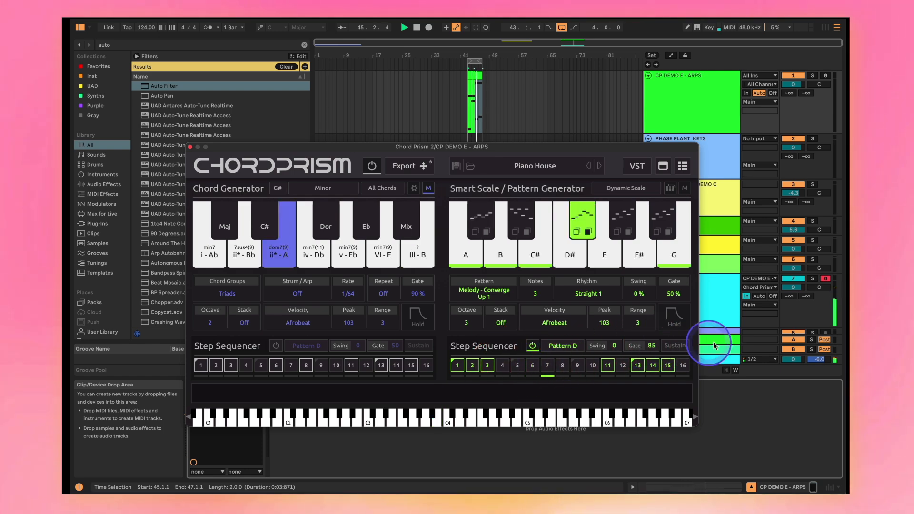
left_click(667, 365)
left_click(590, 365)
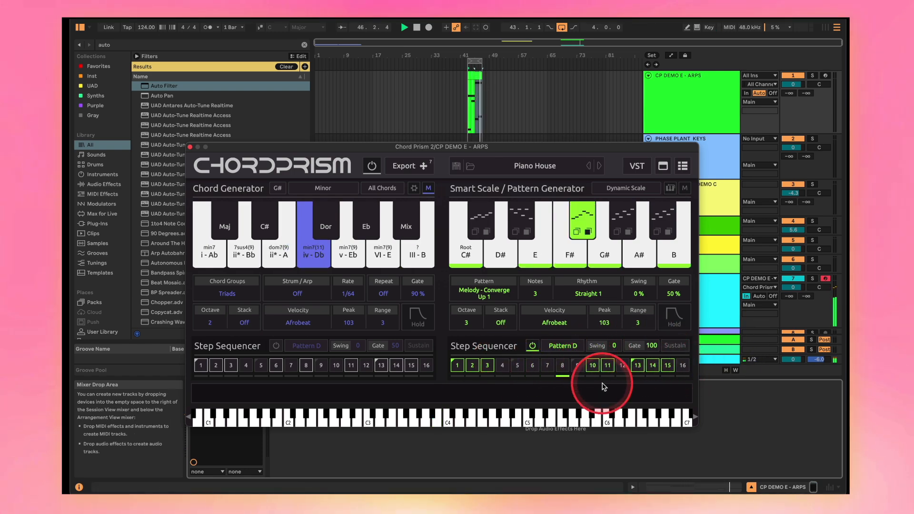
- Turn on Sustain in the pattern generator's step sequencer and set its gate to 42
left_click(669, 360)
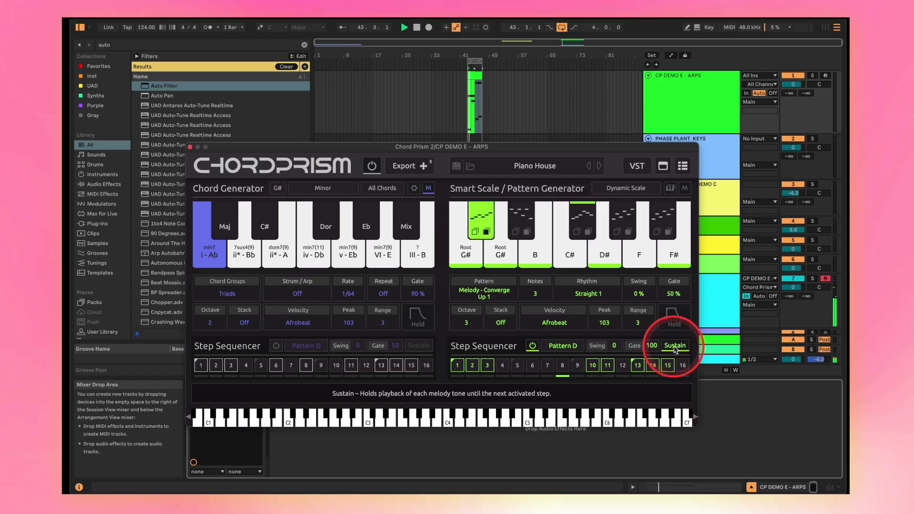
double_click(648, 348)
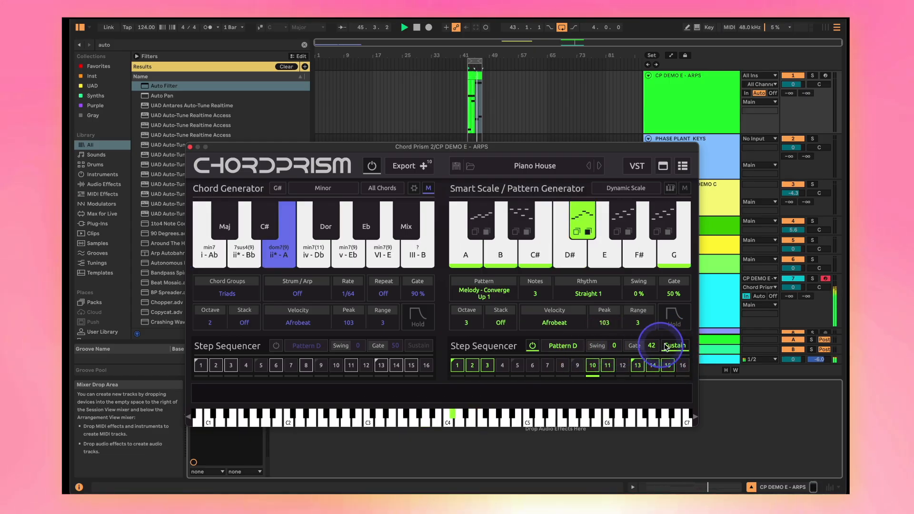
left_click_drag(617, 349, 652, 330)
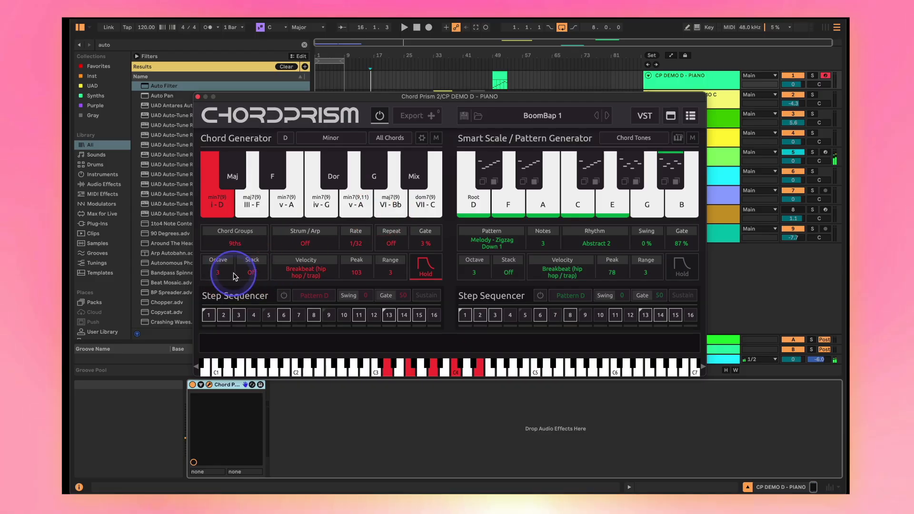
- Play the v - A chord on the CP DEMO D - PIANO track's instrument and load the default preset
left_click(291, 203)
left_click(539, 115)
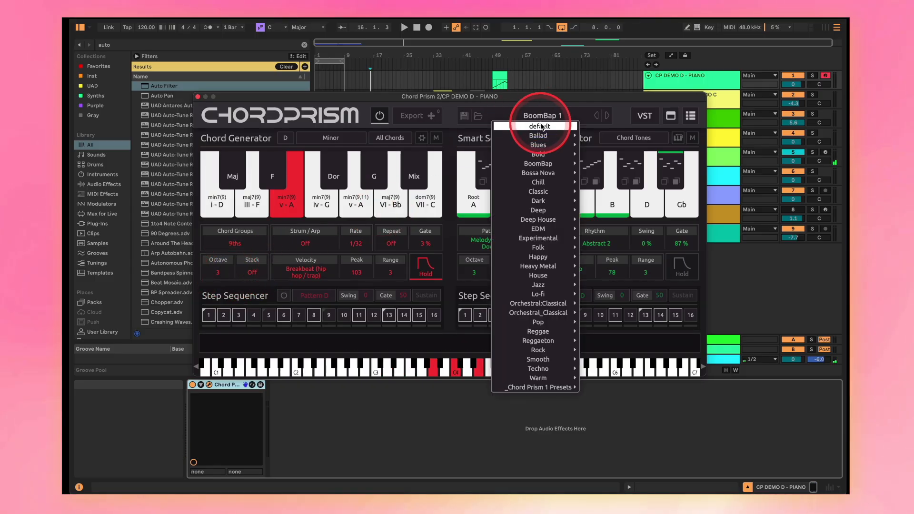
left_click(541, 126)
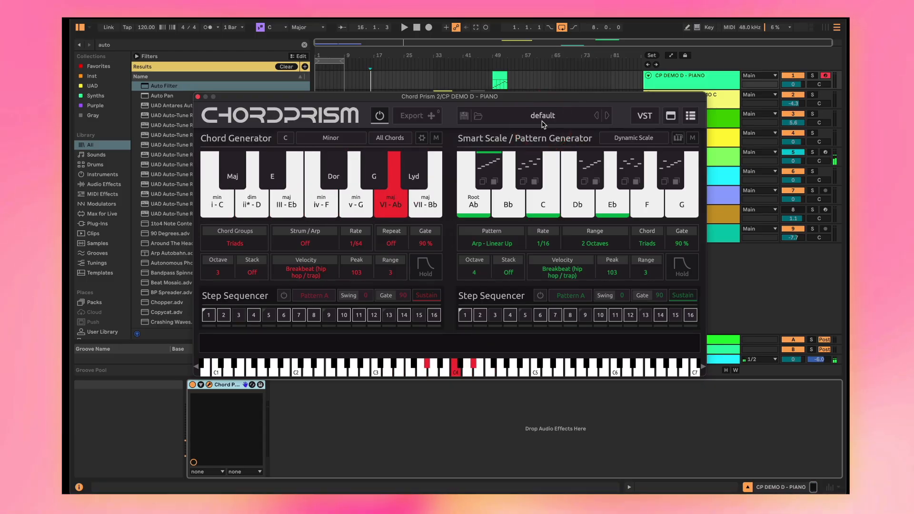
- Move the piano track's four-bar MIDI clip to bar 9 and start looped playback over it
left_click(672, 112)
left_click_drag(499, 76, 356, 79)
key("space")
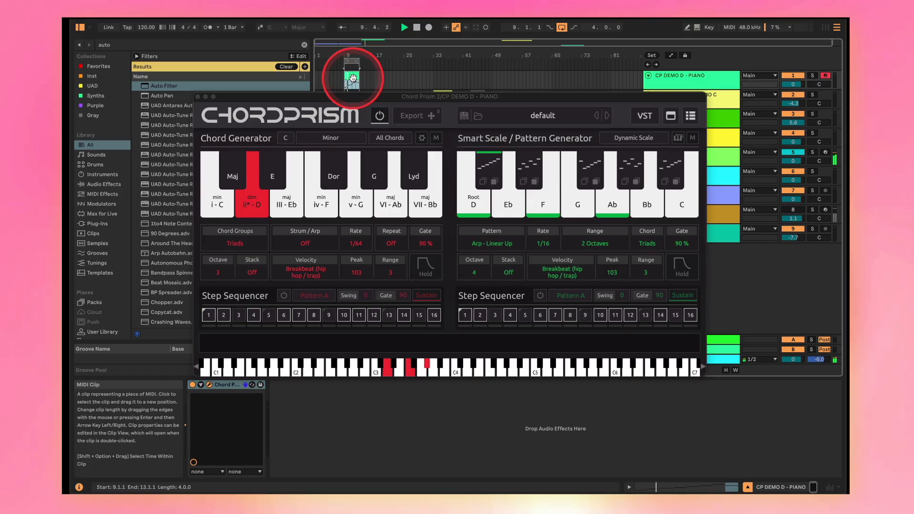
- Open the piano clip at bar 9 in the note editor and select all of its notes
double_click(353, 77)
left_click(198, 96)
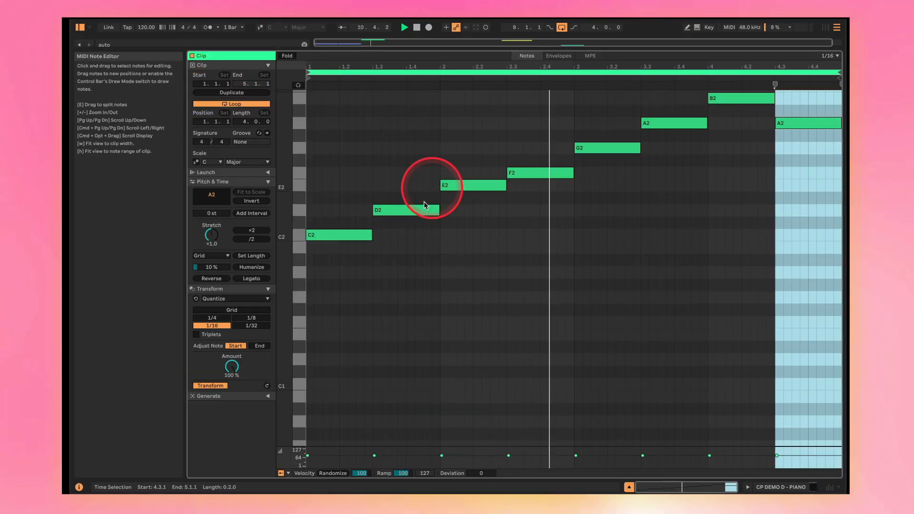
key("super+a")
left_click_drag(758, 96, 764, 98)
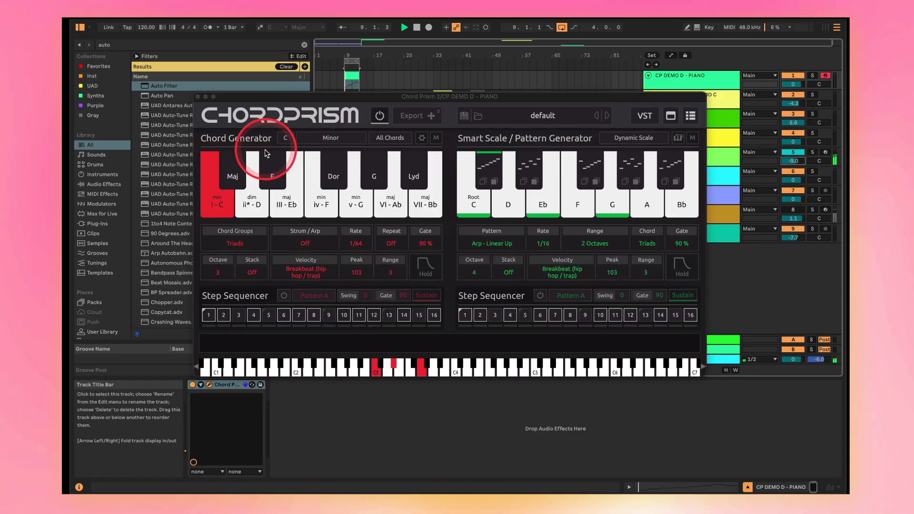
- Audition the chord groups Triads (1.5 oct raised), 7ths (2 octaves) and 11ths during playback, and choose 7ths (drop root)
left_click(235, 244)
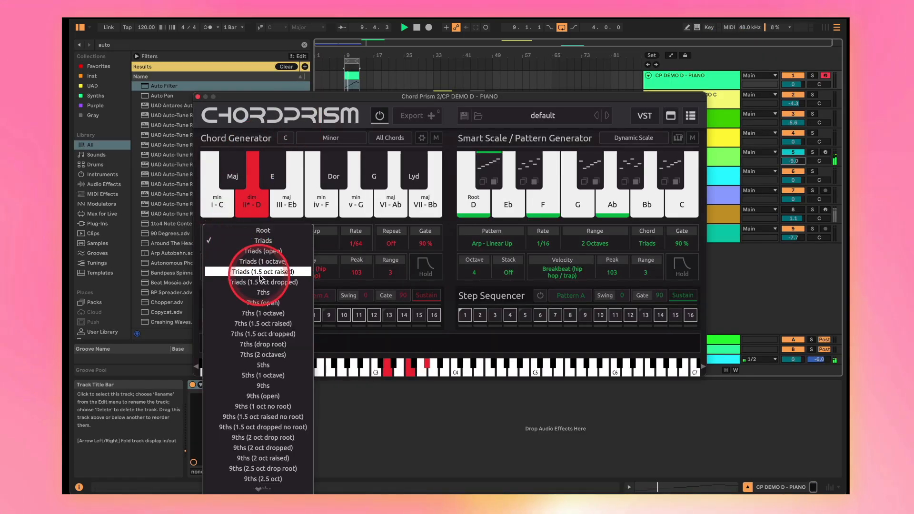
left_click(257, 269)
left_click(244, 244)
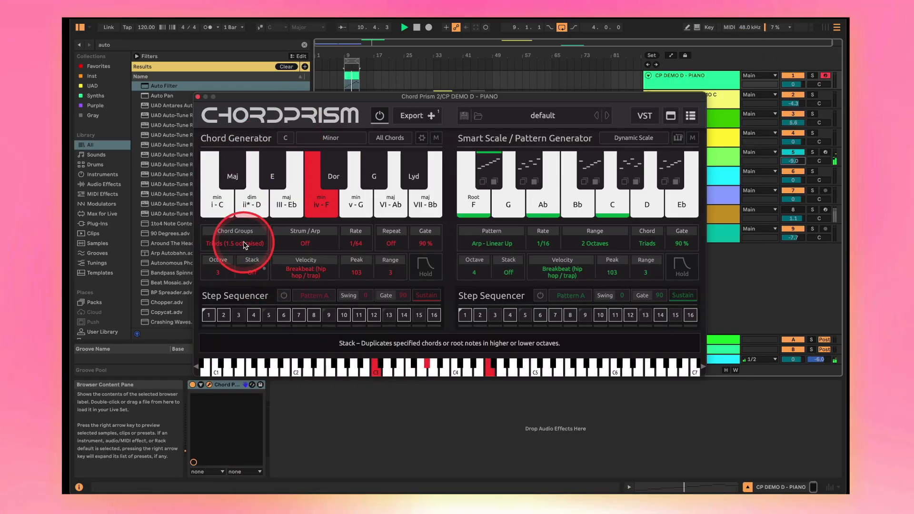
left_click(245, 245)
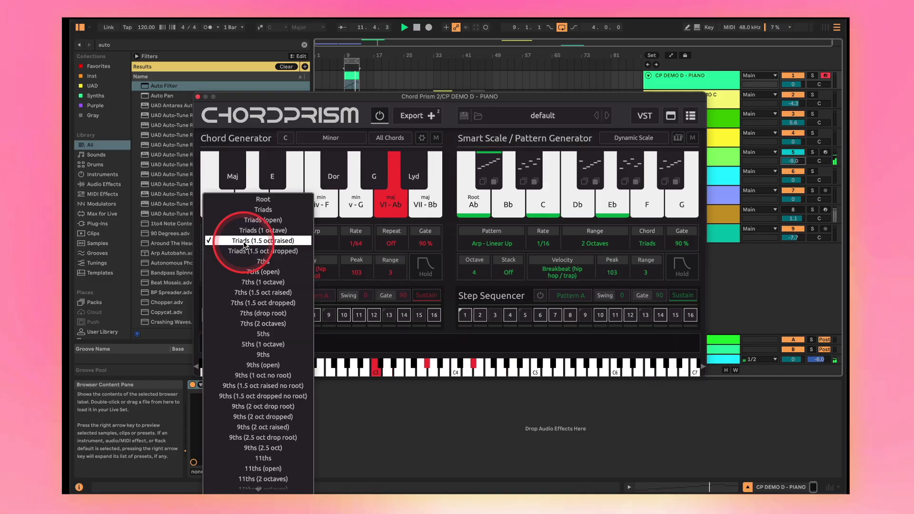
left_click(253, 325)
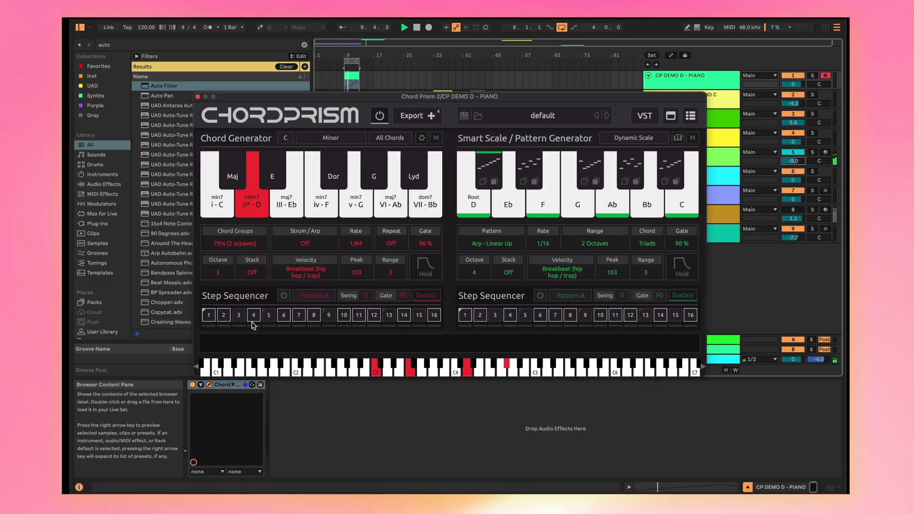
left_click(261, 241)
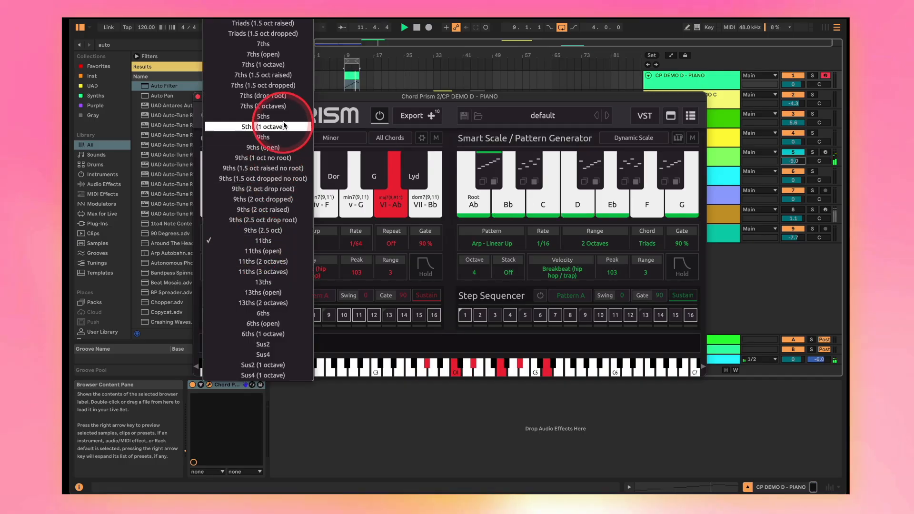
left_click(280, 95)
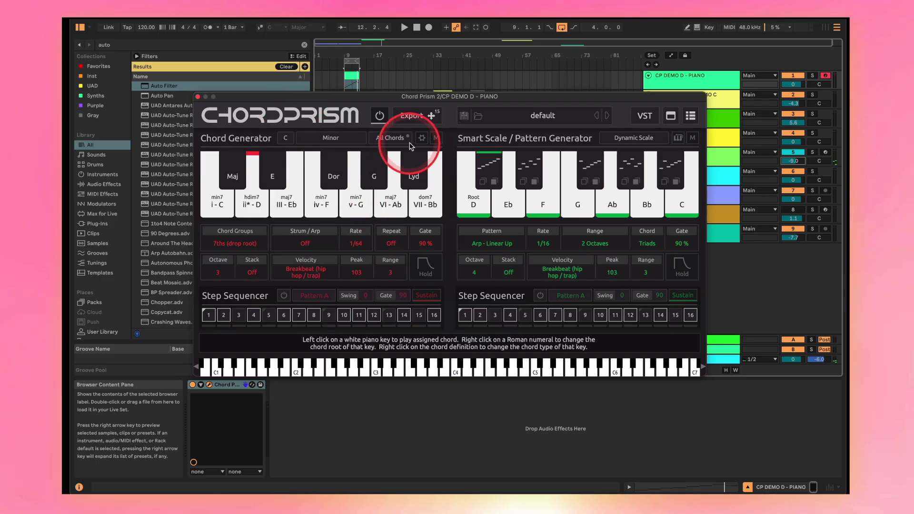
- Show the chord generator's step editing grid and set the step 3 octave of the III - Eb chord to +1
left_click(422, 138)
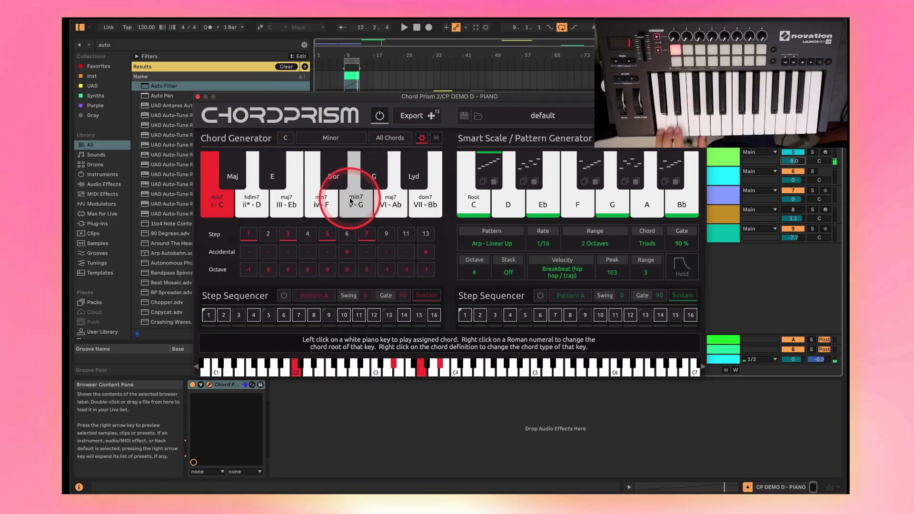
left_click(290, 181)
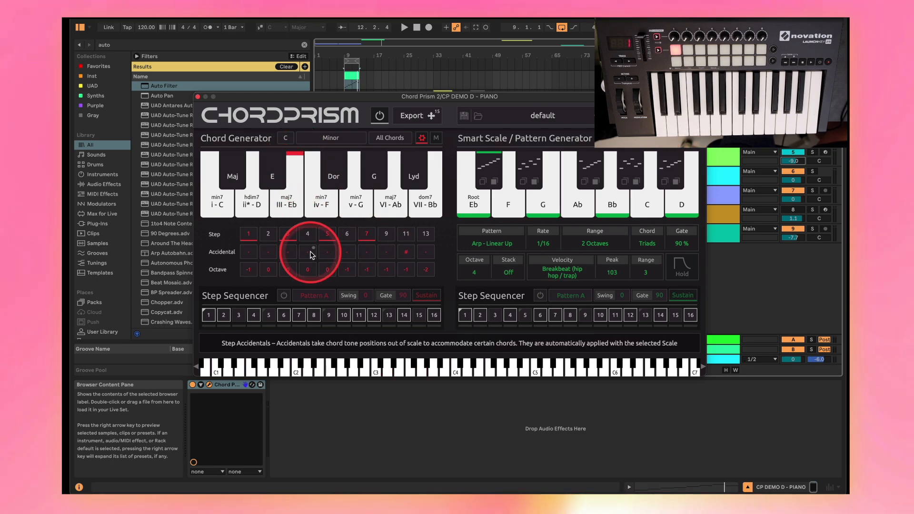
left_click(288, 269)
left_click(291, 302)
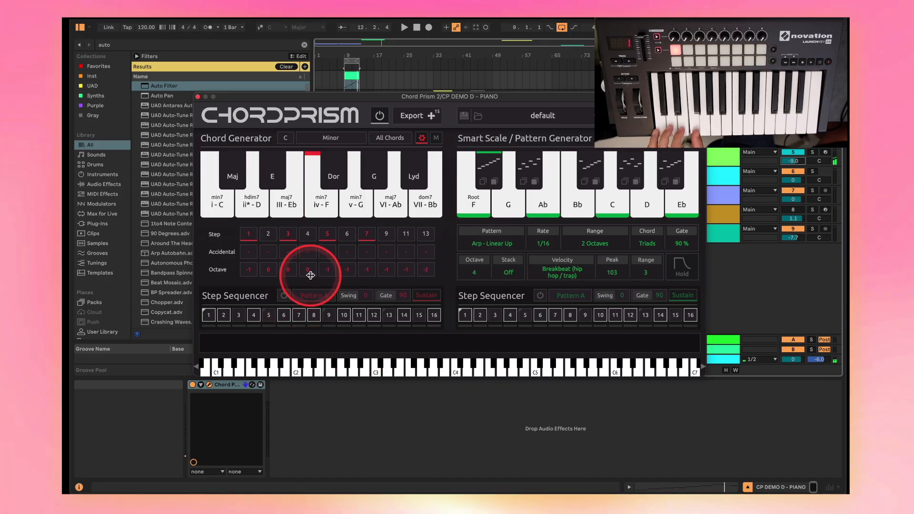
- Set the step 5 octave of the iv - F chord to 0 and the step 3 octave of v - G to -1
left_click(326, 269)
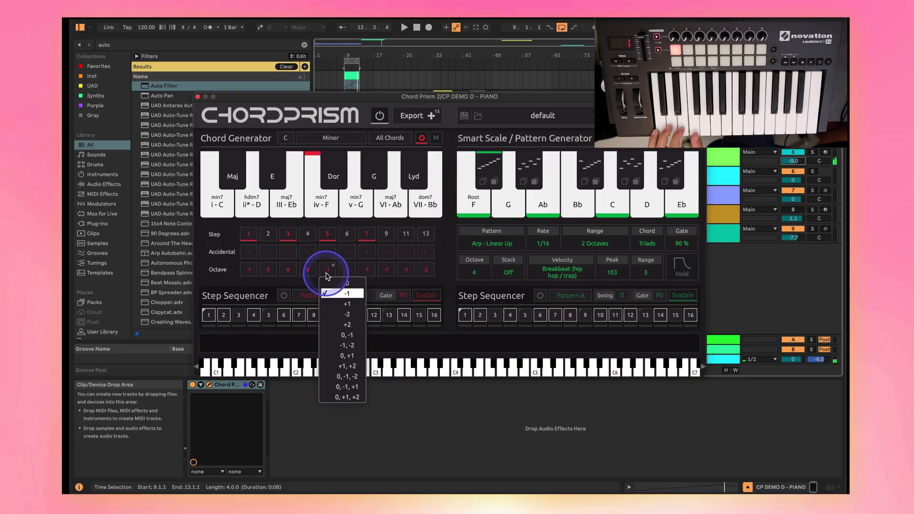
left_click(331, 286)
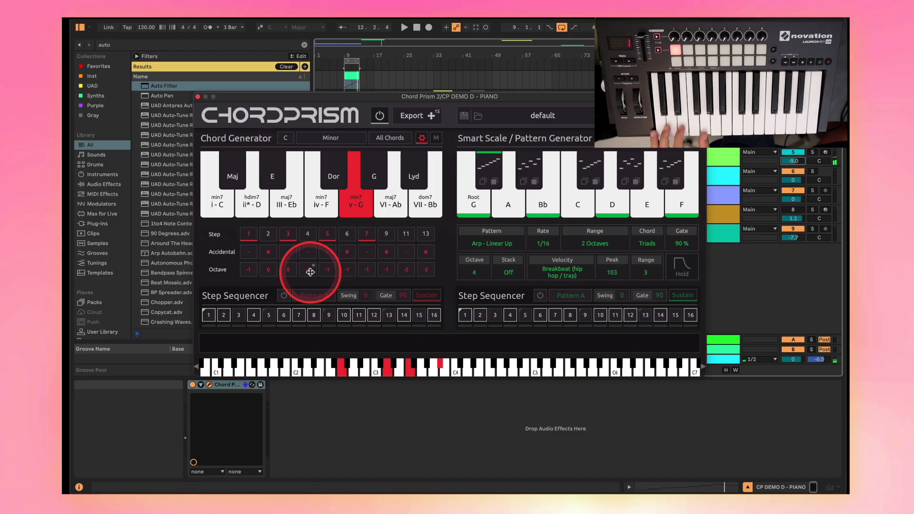
left_click(289, 269)
left_click(296, 293)
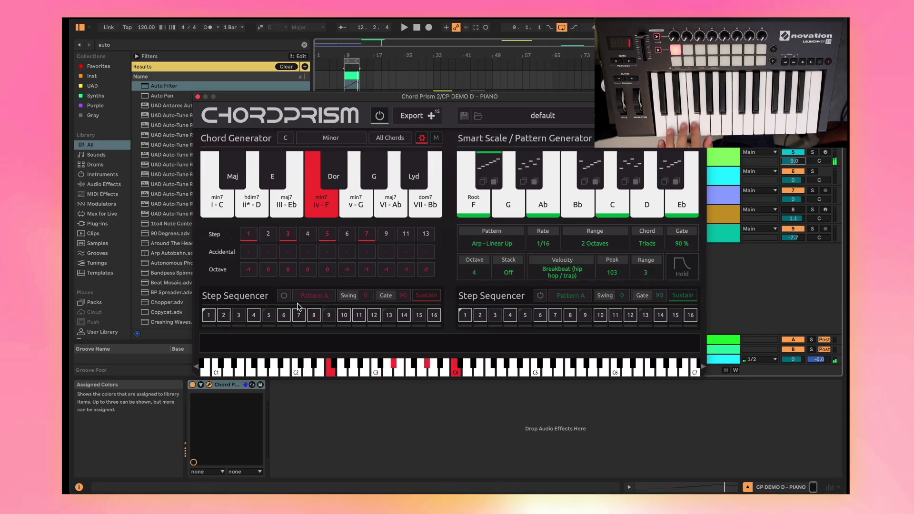
- Add step 9 to the iv - F and III - Eb chords, and set III - Eb's step 3 octave to 0
left_click(386, 234)
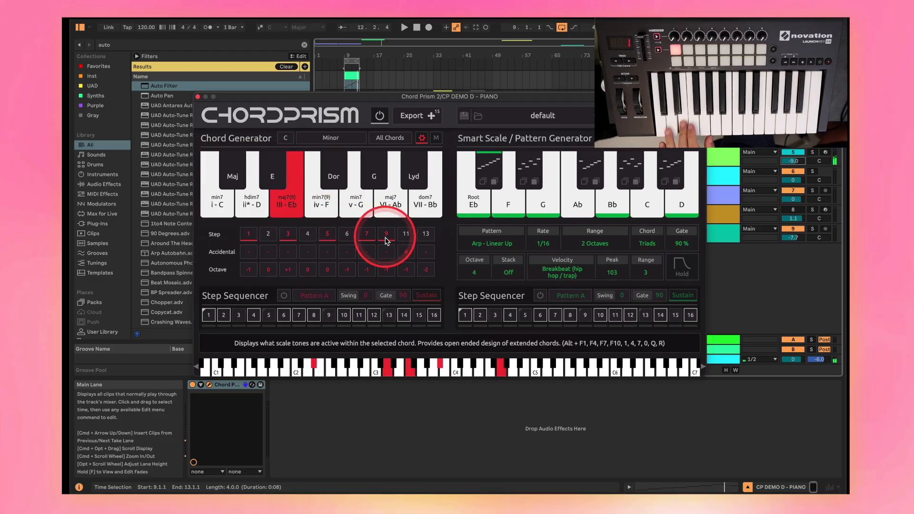
left_click(290, 271)
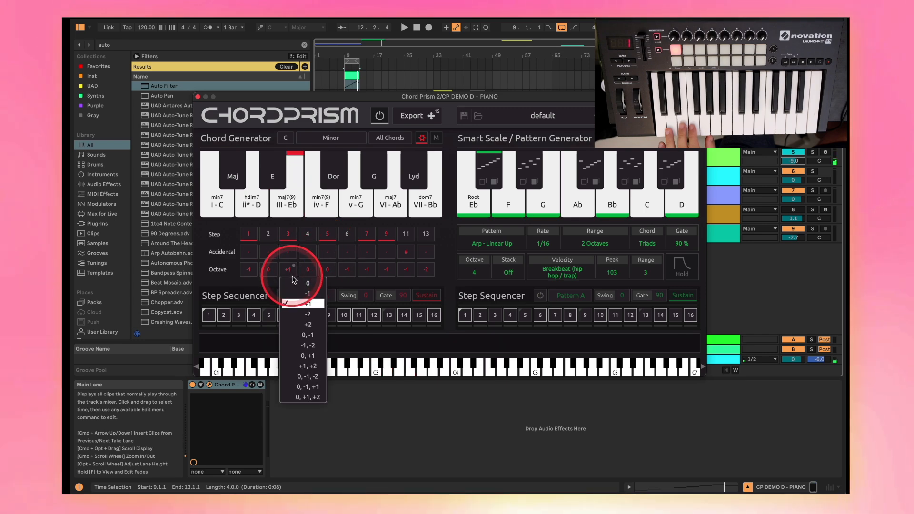
left_click(292, 279)
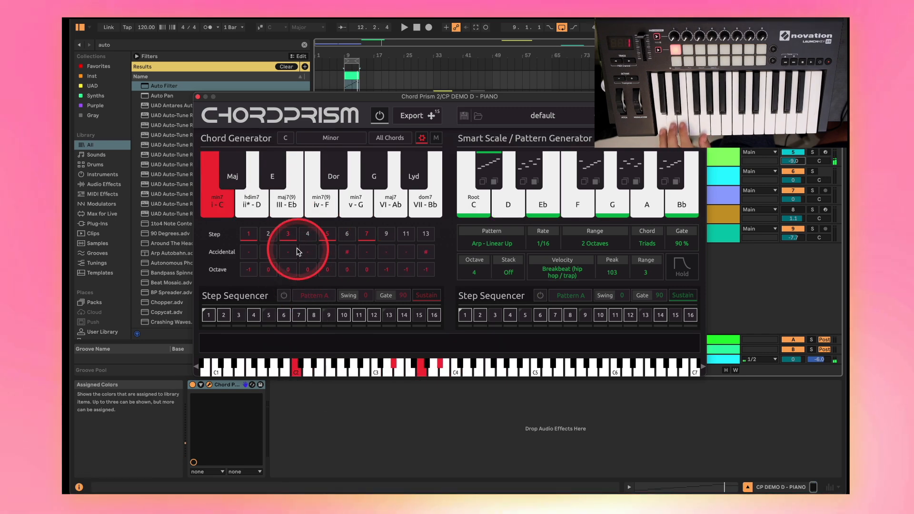
- Add step 9 to the i - C chord and view the accidental options for its step 1
left_click(386, 234)
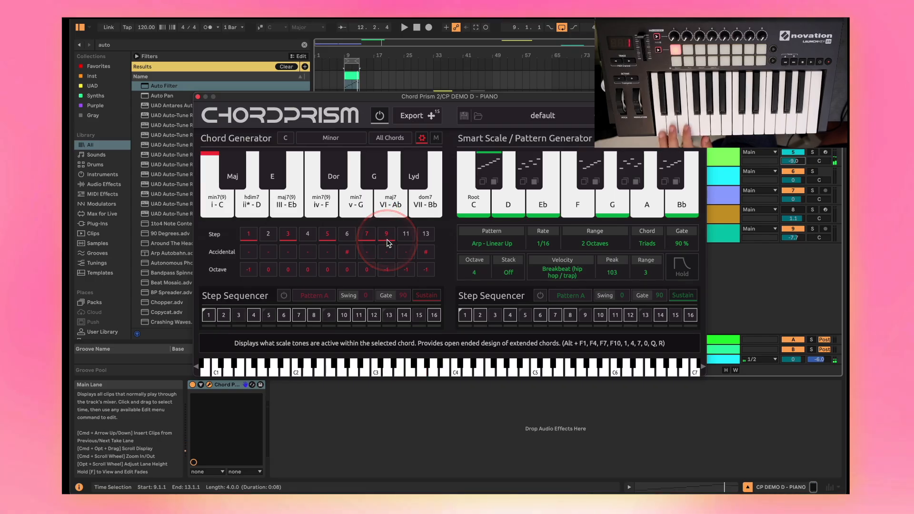
left_click(247, 251)
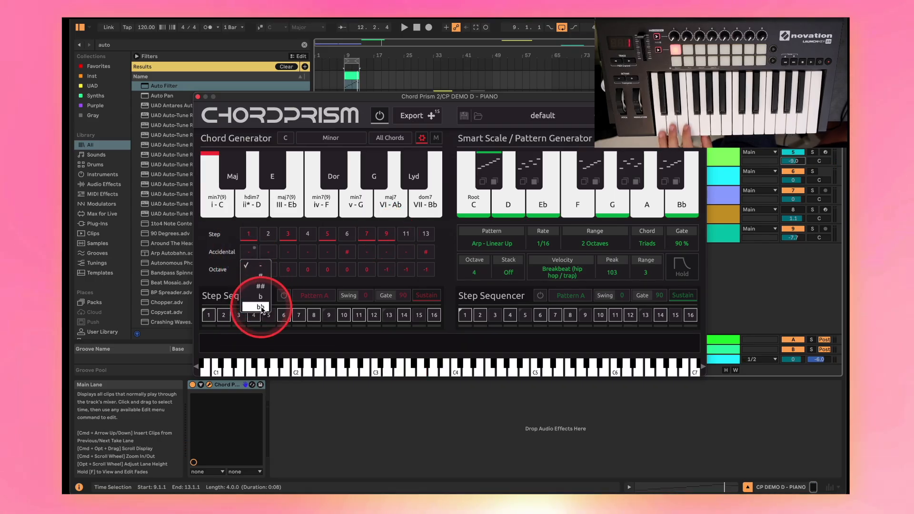
left_click(240, 256)
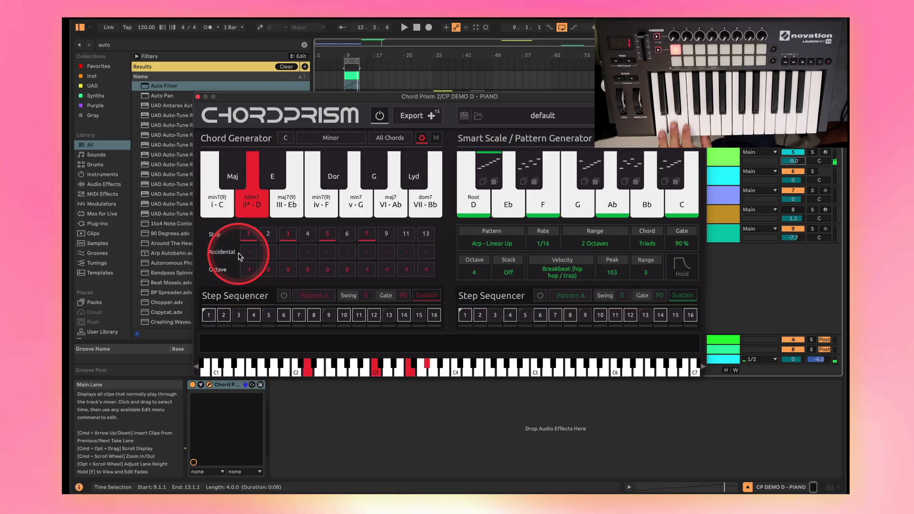
- Try accidentals on the III - Eb chord: a sharp on step 3, and a sharp and double sharp on step 5, clearing each
left_click(299, 256)
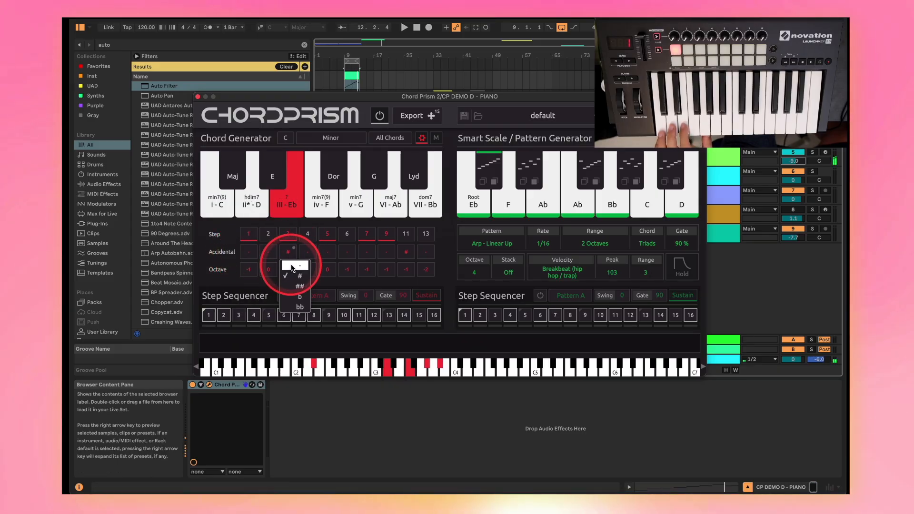
left_click(292, 267)
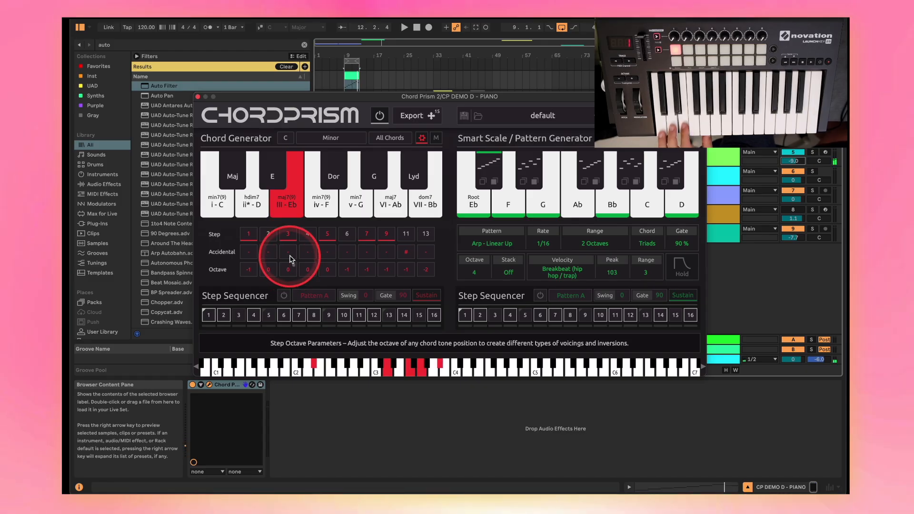
left_click(327, 251)
left_click(336, 276)
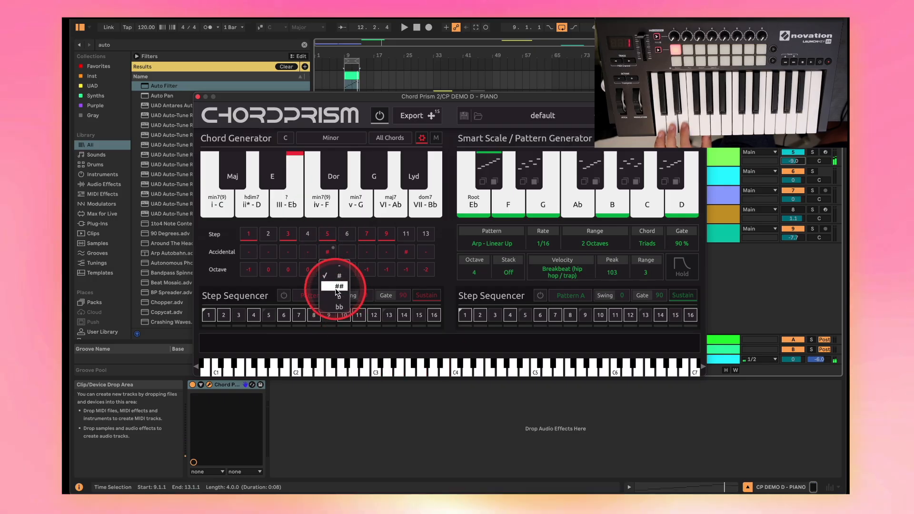
left_click(338, 286)
left_click(328, 251)
left_click(332, 270)
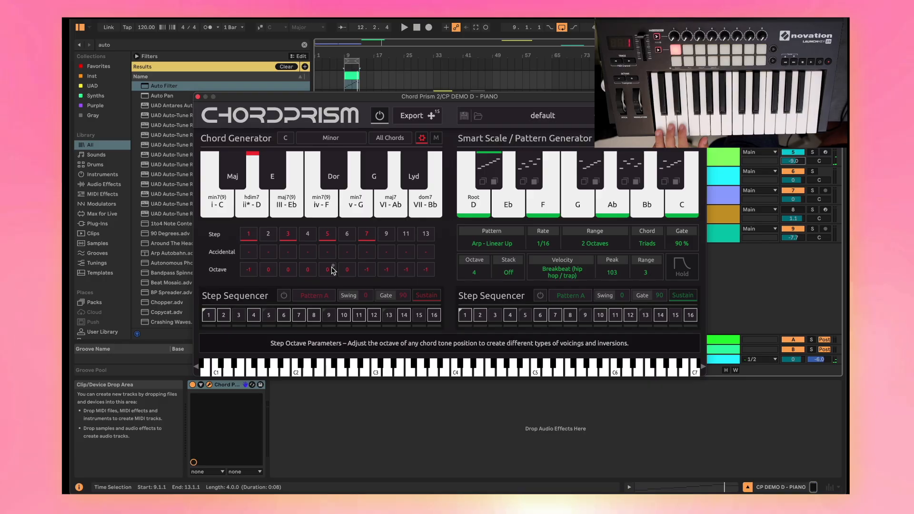
key("super+alt+p")
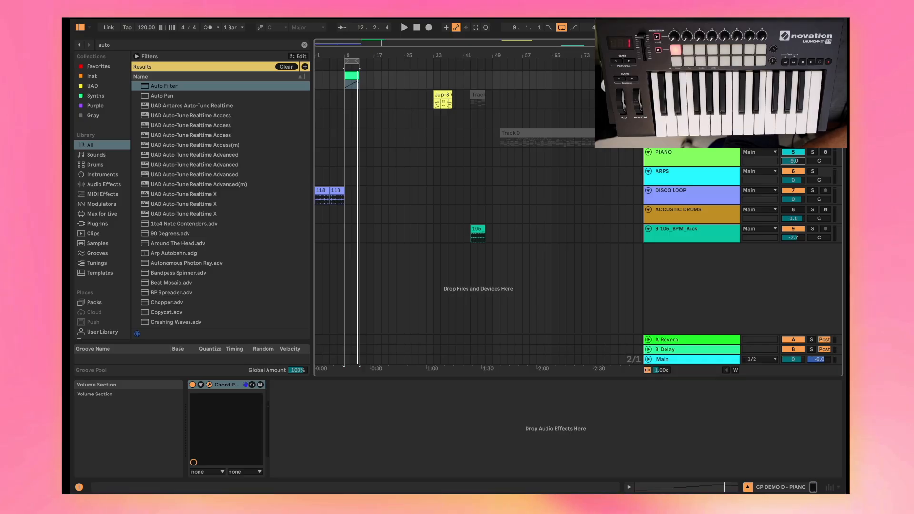
key("super+alt+p")
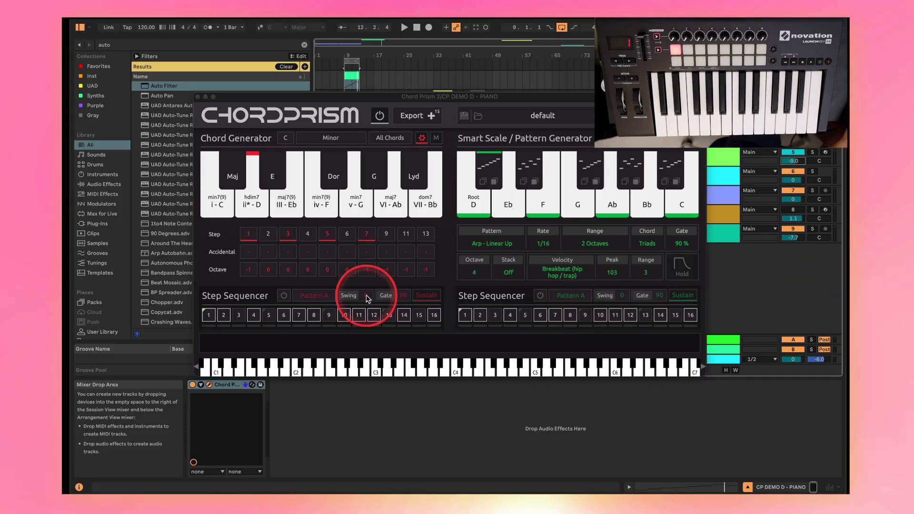
- Show the key choices of the E black key and assign the Persian scale to the Maj black key
right_click(273, 187)
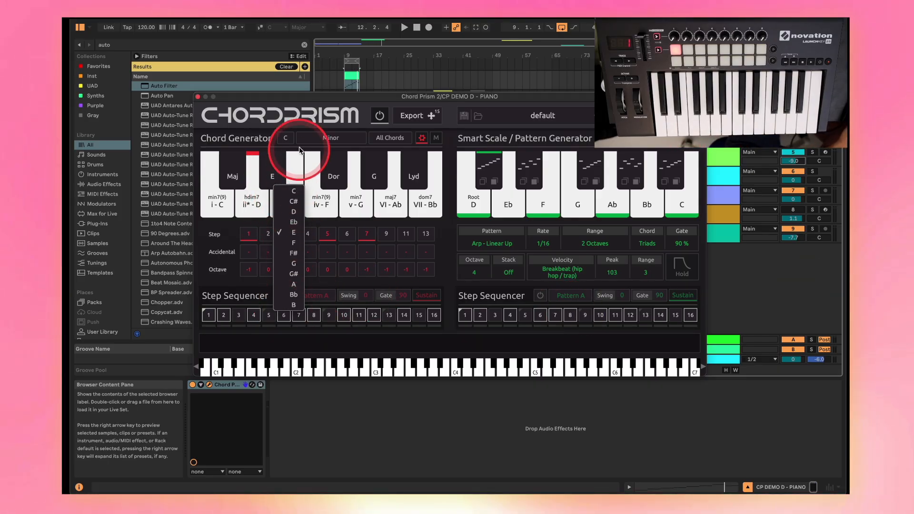
right_click(230, 177)
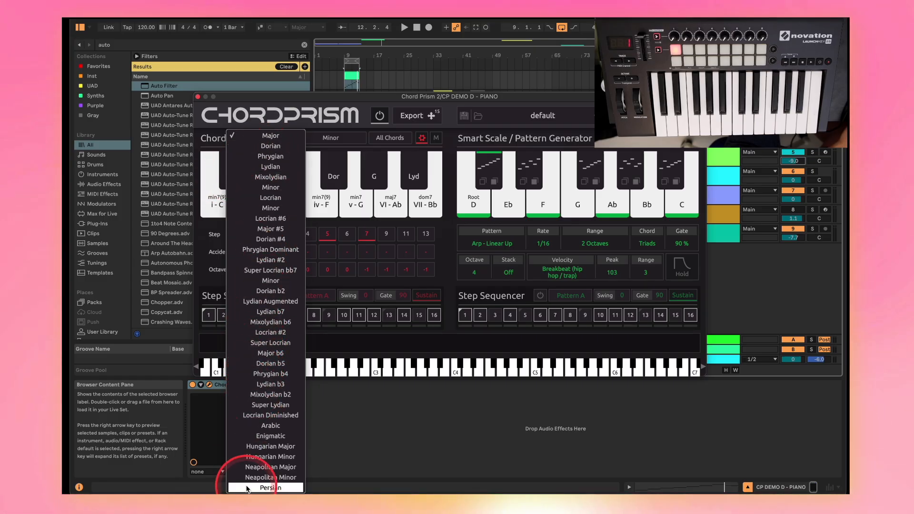
left_click(261, 487)
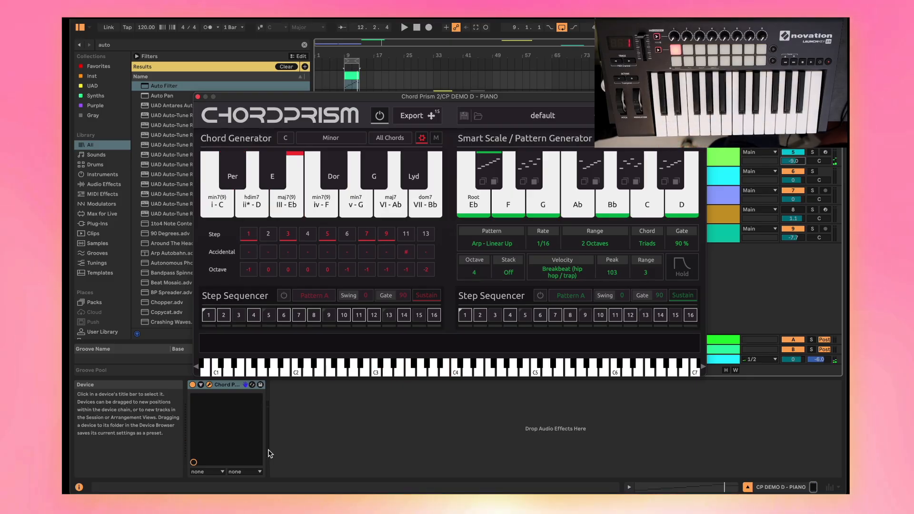
- Set CG Black Keys Function to Chord Groups in the Chord Prism 2 preferences and close them
left_click(270, 120)
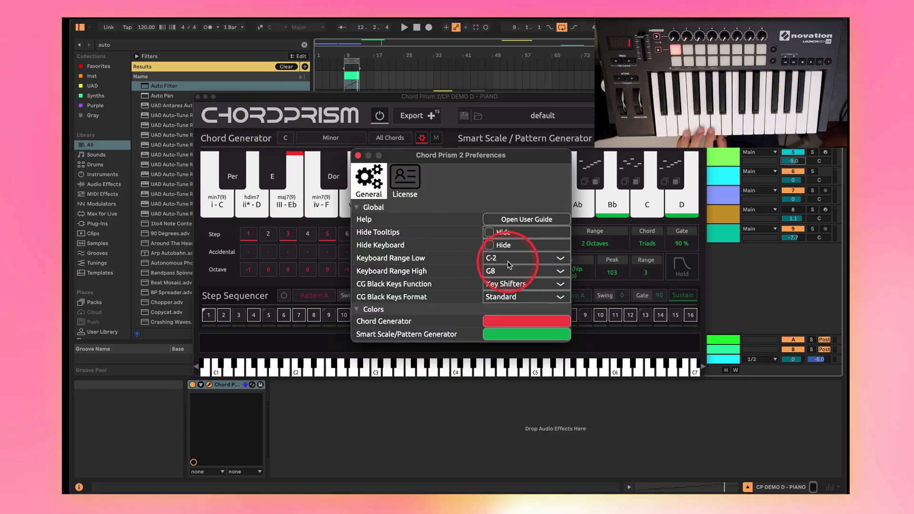
left_click(512, 284)
left_click(517, 308)
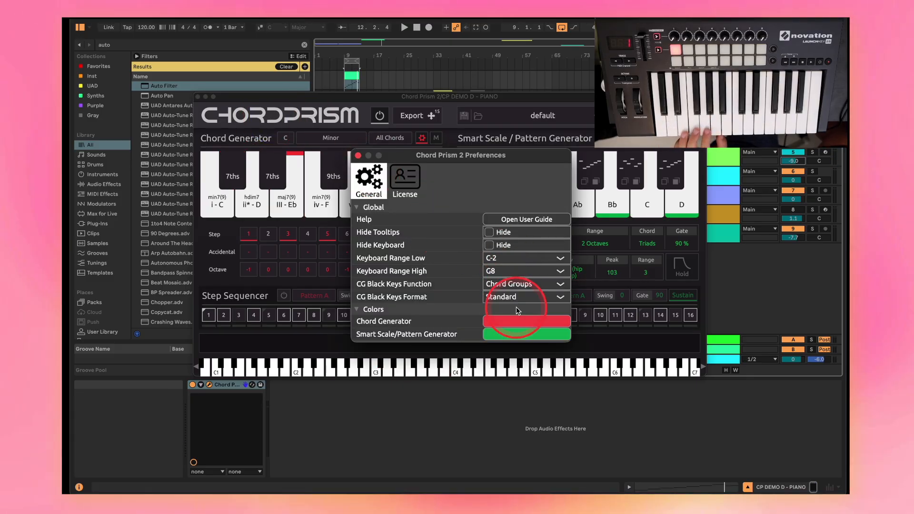
left_click(358, 155)
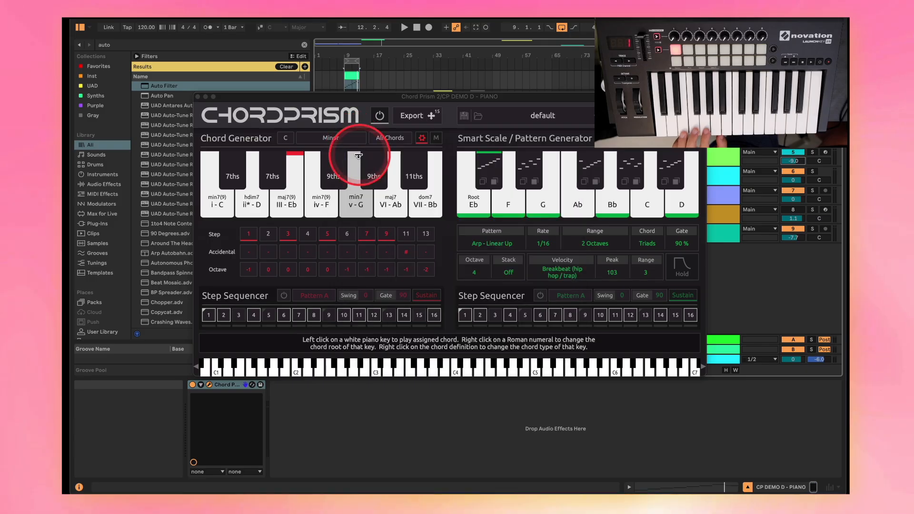
- View the chord group options of the black keys and assign a 9ths group to the first black key
left_click(331, 174)
right_click(332, 174)
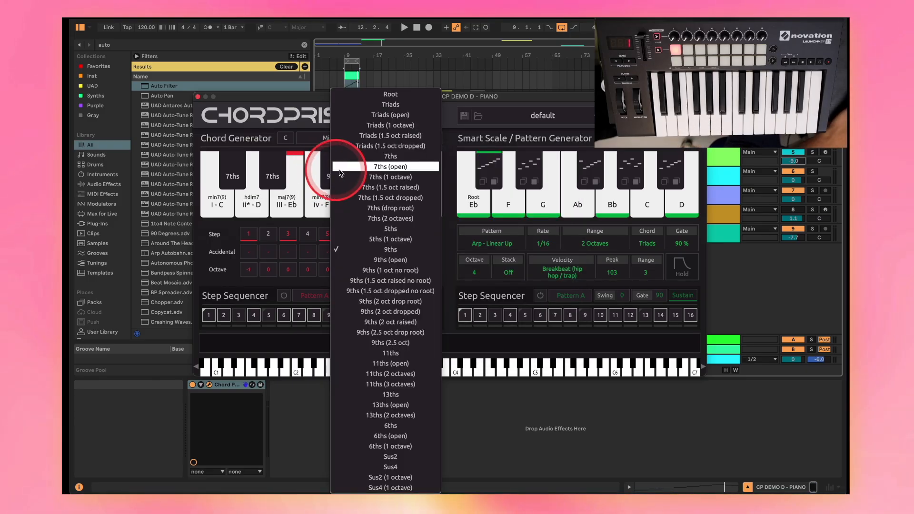
left_click(265, 164)
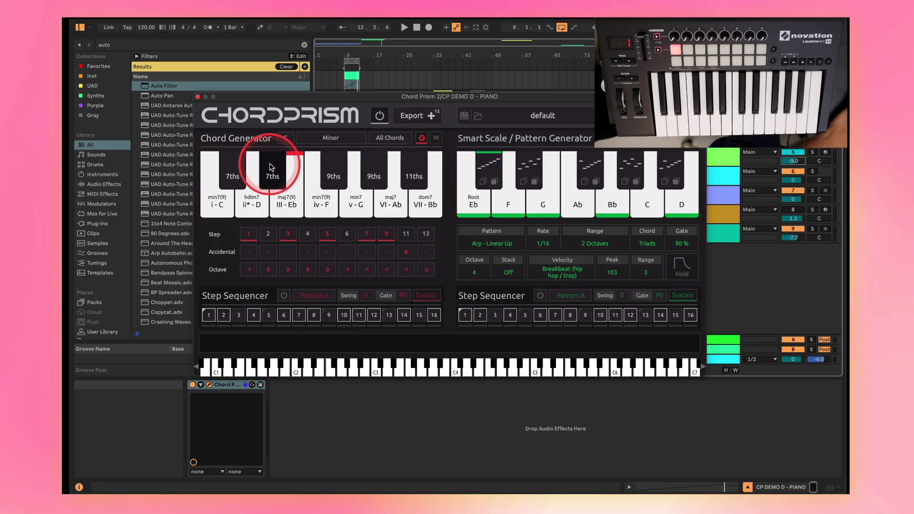
right_click(270, 167)
left_click(241, 162)
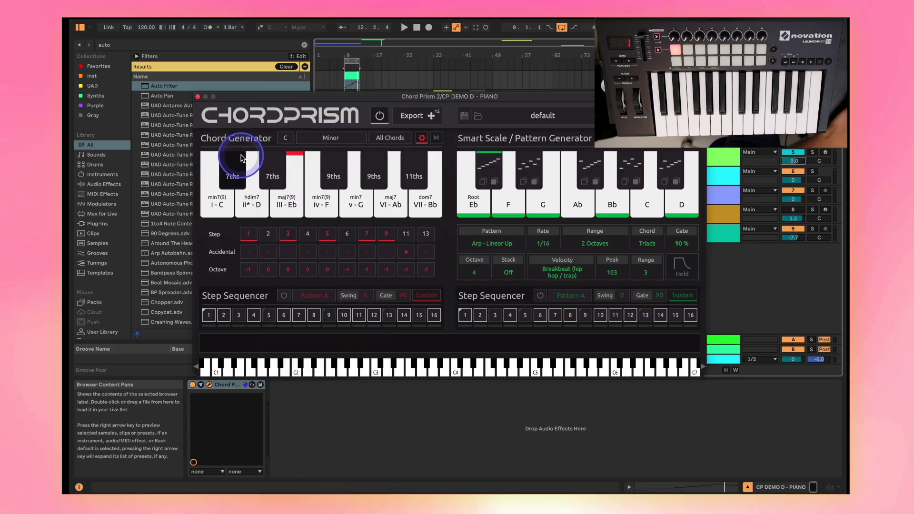
right_click(241, 158)
left_click(285, 269)
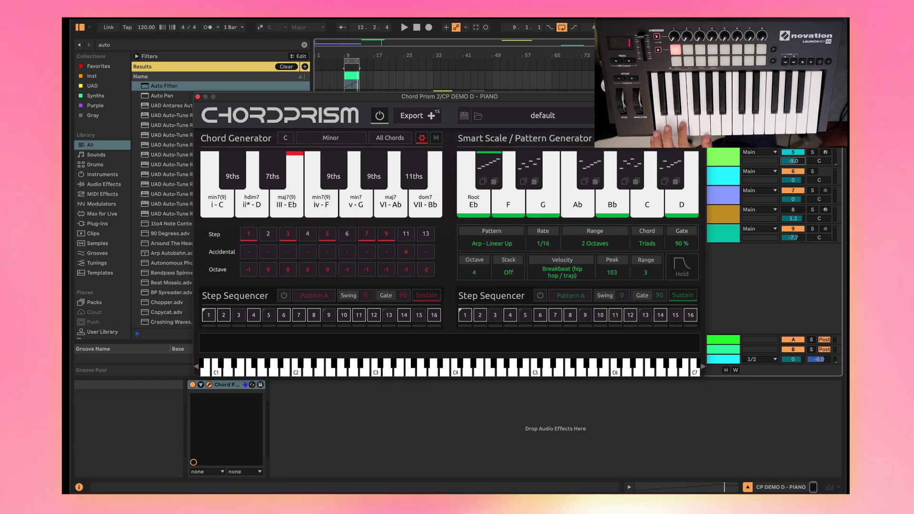
- Leave the chord editing grid and set the chord generator's Strum / Arp to Strum - Alternate
left_click(422, 138)
left_click(312, 243)
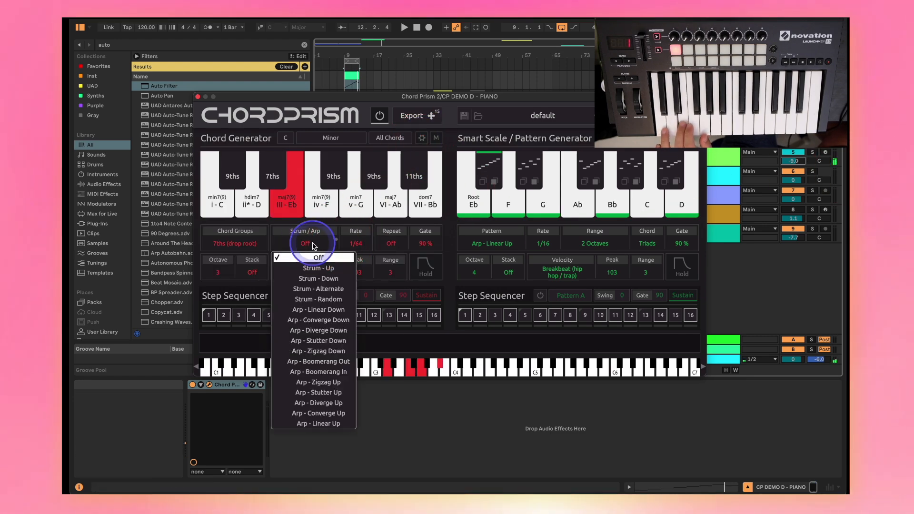
left_click(319, 289)
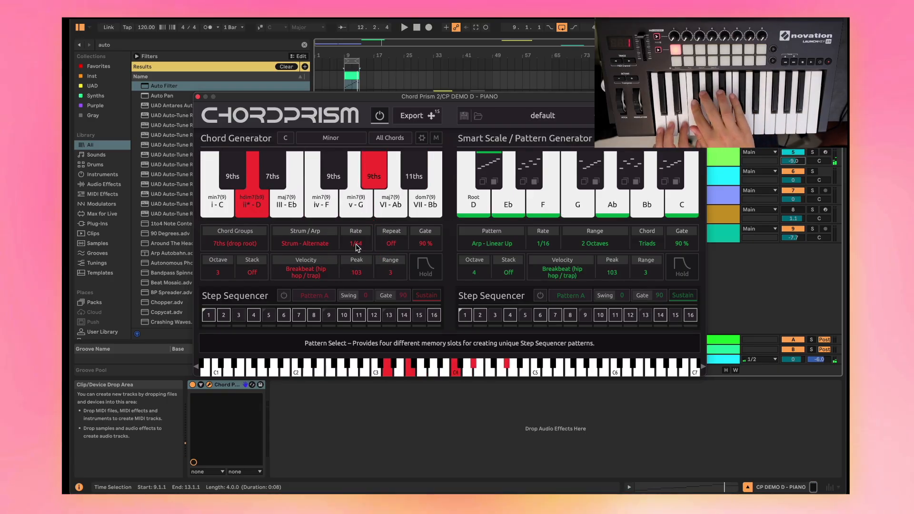
- Select the pattern generator's Melody - Zigzag Up 2 slot, keep its Notes at 4 and turn on Hold
left_click(490, 141)
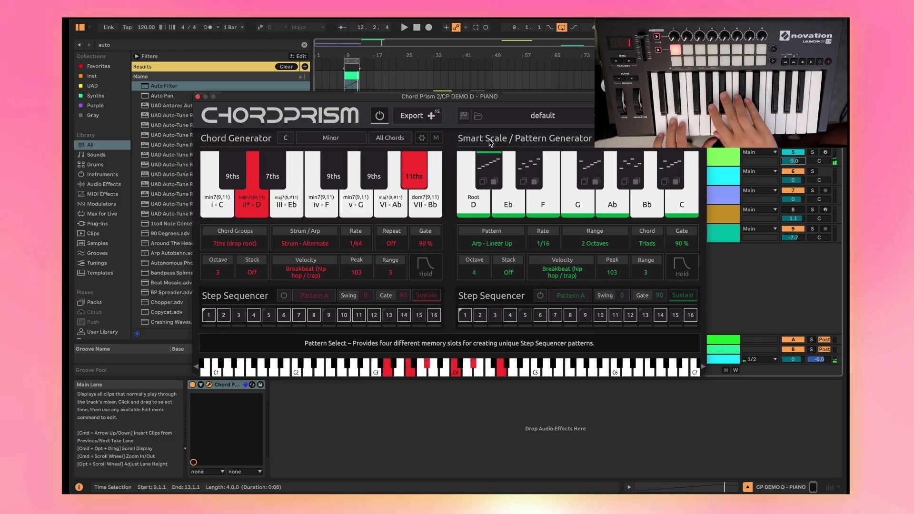
left_click(613, 224)
left_click(668, 175)
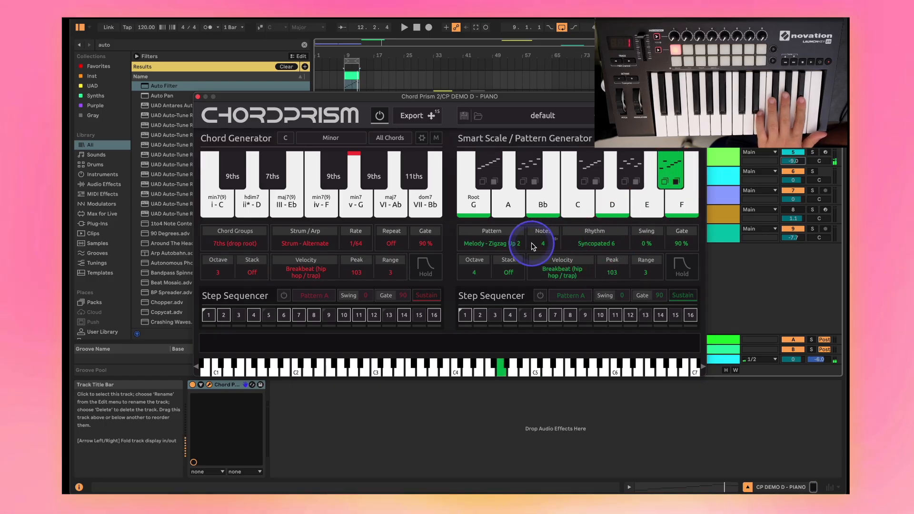
left_click_drag(547, 245, 533, 246)
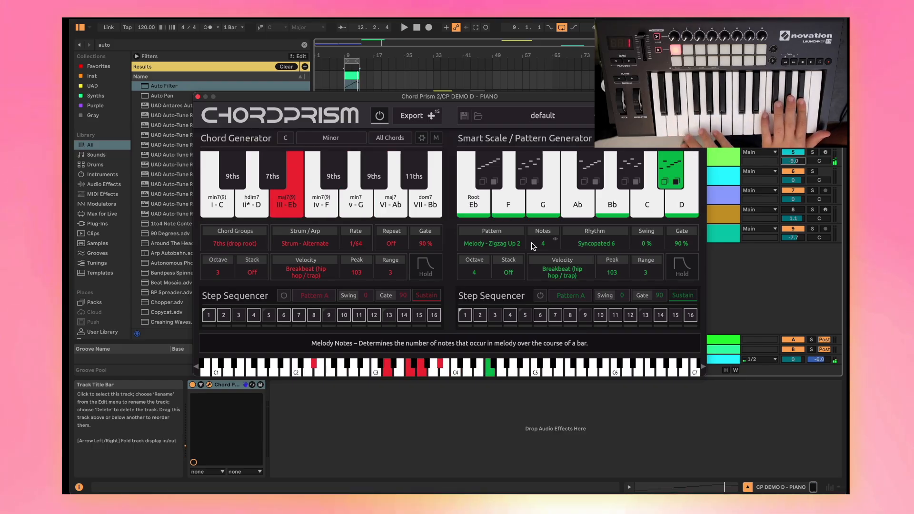
left_click(682, 265)
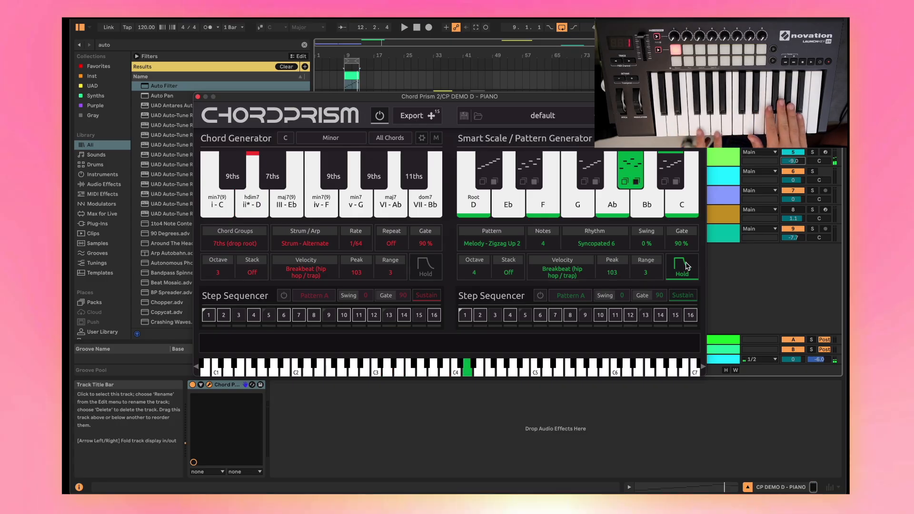
- Save the current settings as a preset named Piano 1 in the User folder
left_click(475, 123)
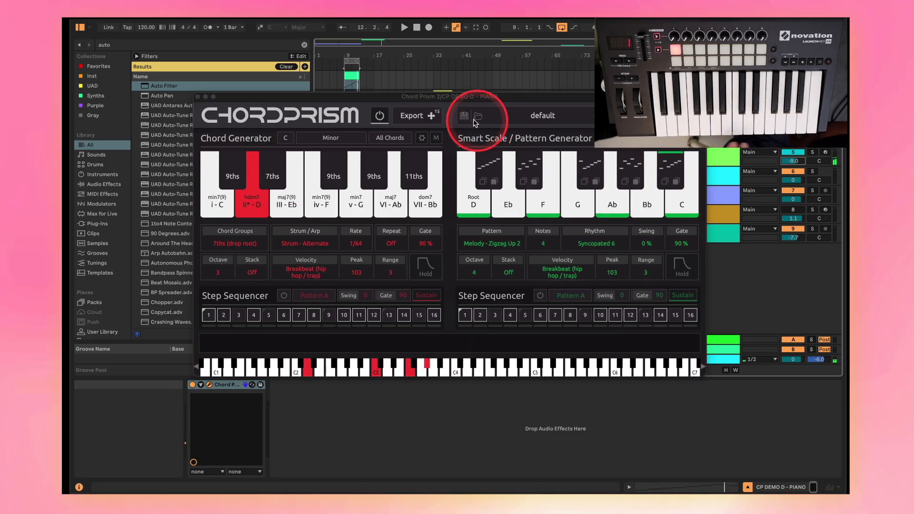
left_click(465, 118)
left_click(465, 118)
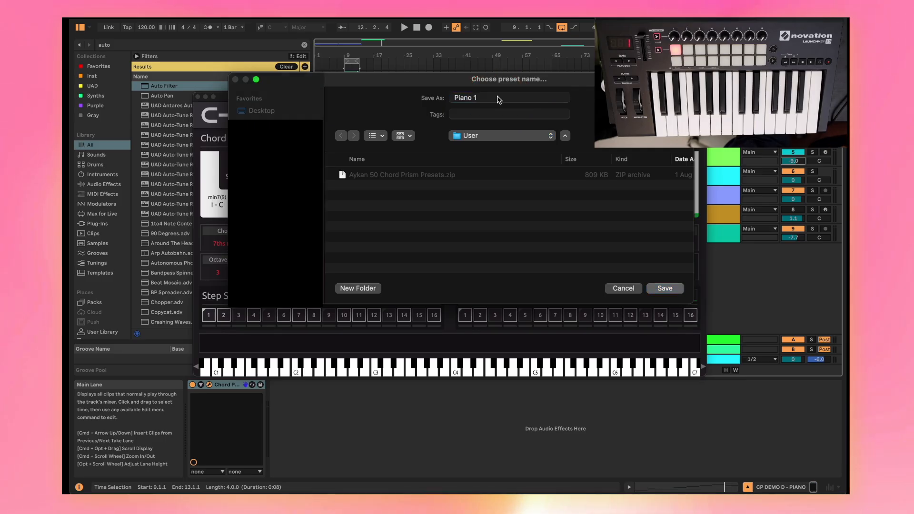
type("Piano 1")
key("Return")
- Browse the preset categories and load the BoomBap 7 preset
left_click_drag(539, 115, 590, 379)
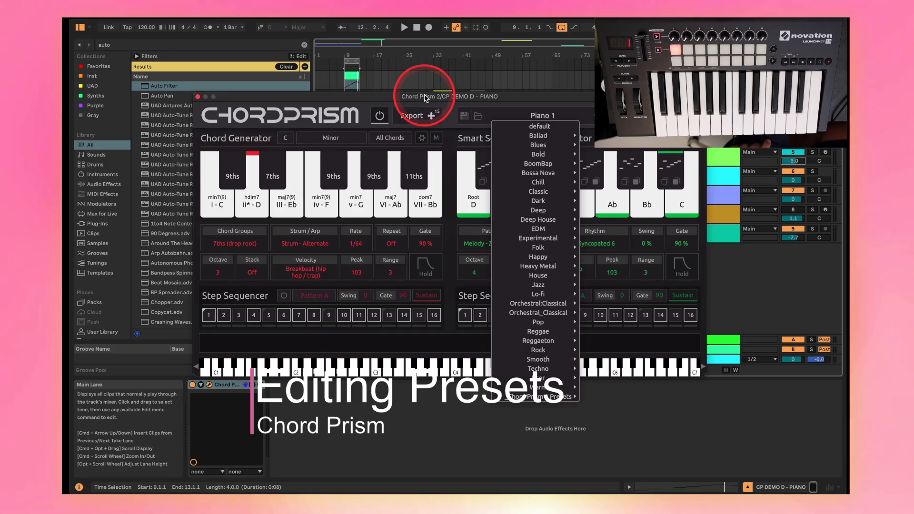
mouse_move(545, 165)
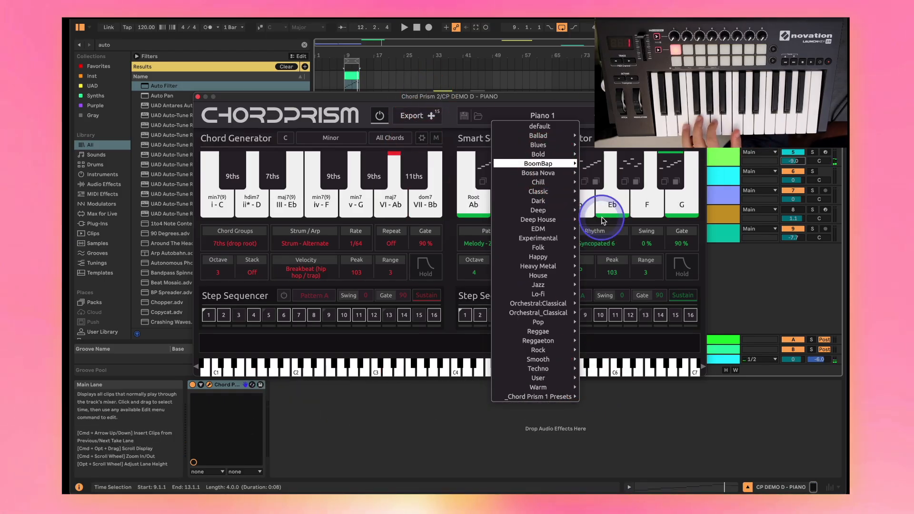
left_click(603, 219)
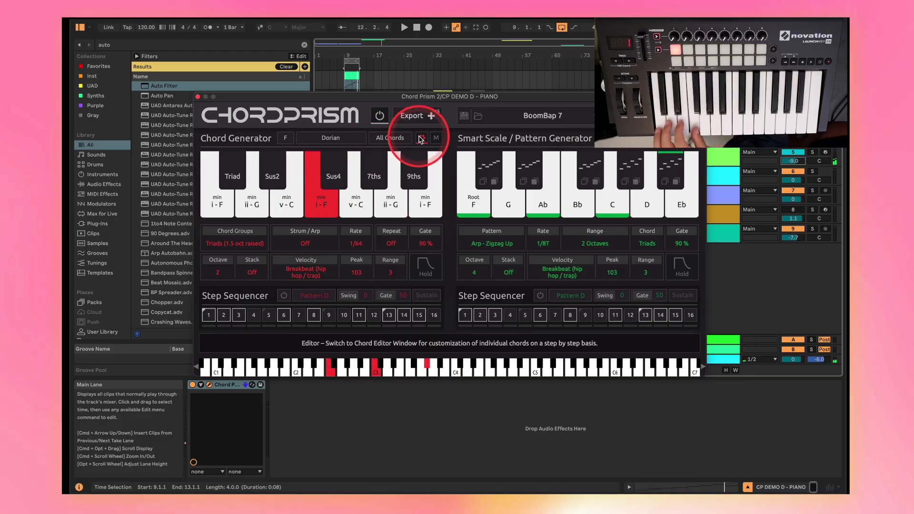
- Show the chord editing grid and add step 7 to the middle i - F chord
left_click(421, 138)
left_click(353, 200)
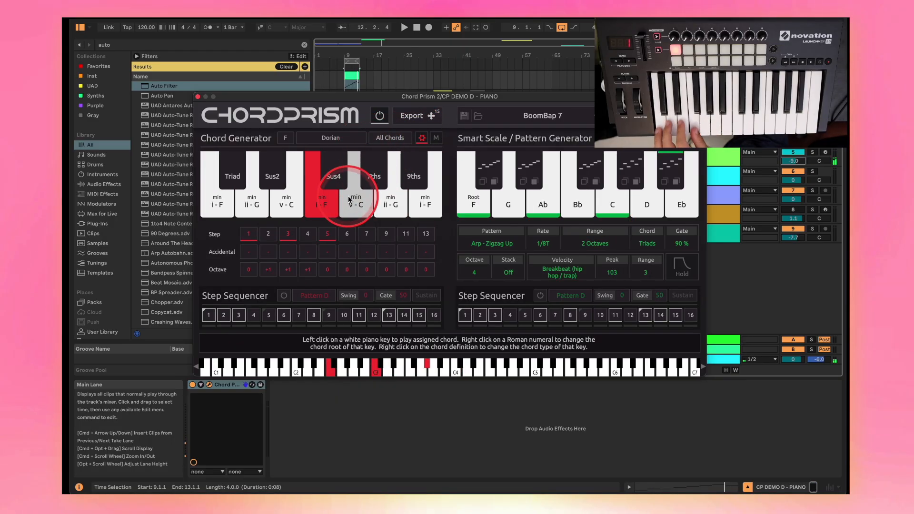
left_click(364, 234)
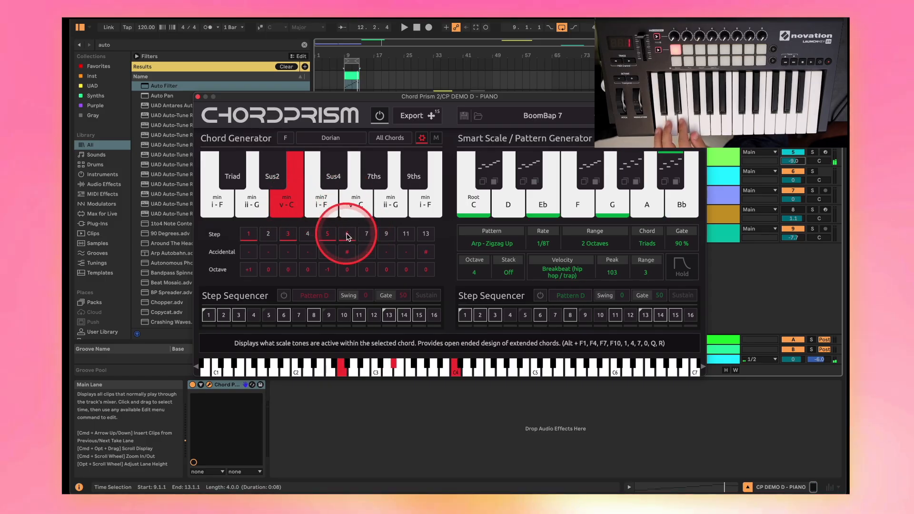
- Extend the first v - C chord with steps 9 and 4, and the first i - F chord with steps 7 and 9
left_click(347, 235)
left_click(386, 234)
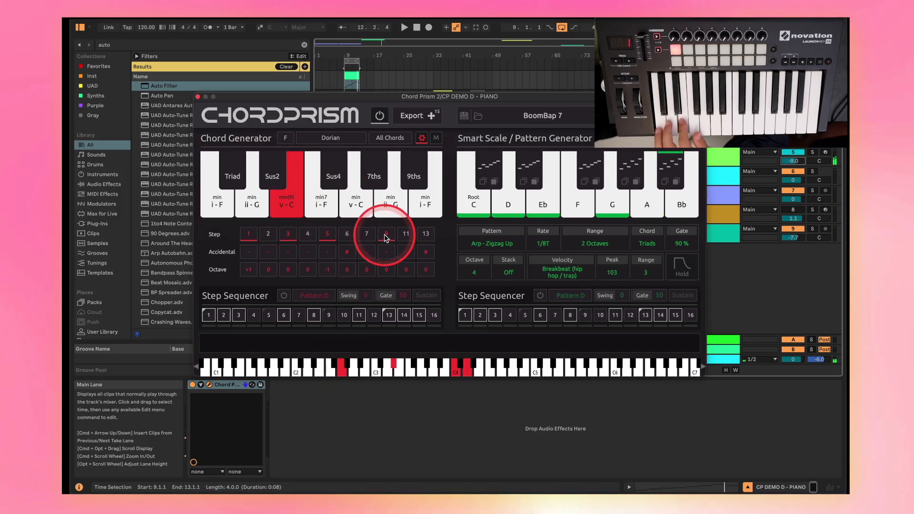
left_click(308, 234)
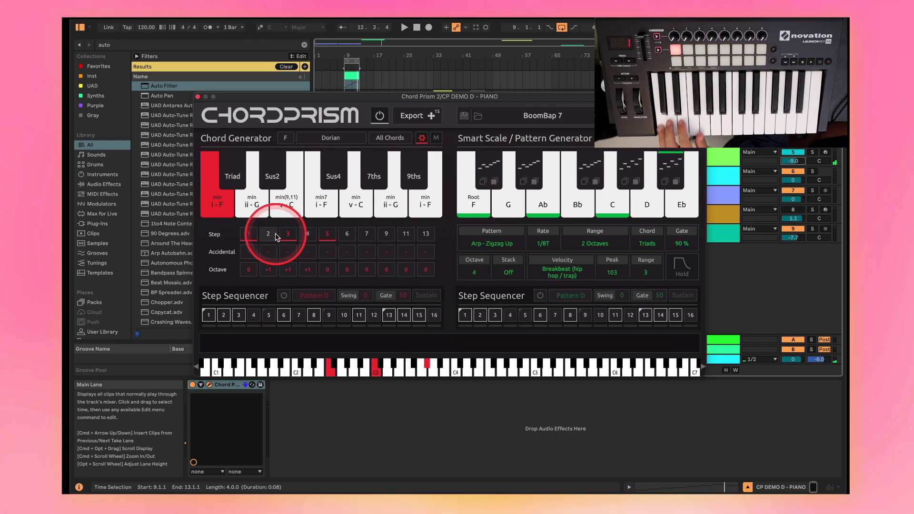
left_click(367, 234)
left_click(387, 236)
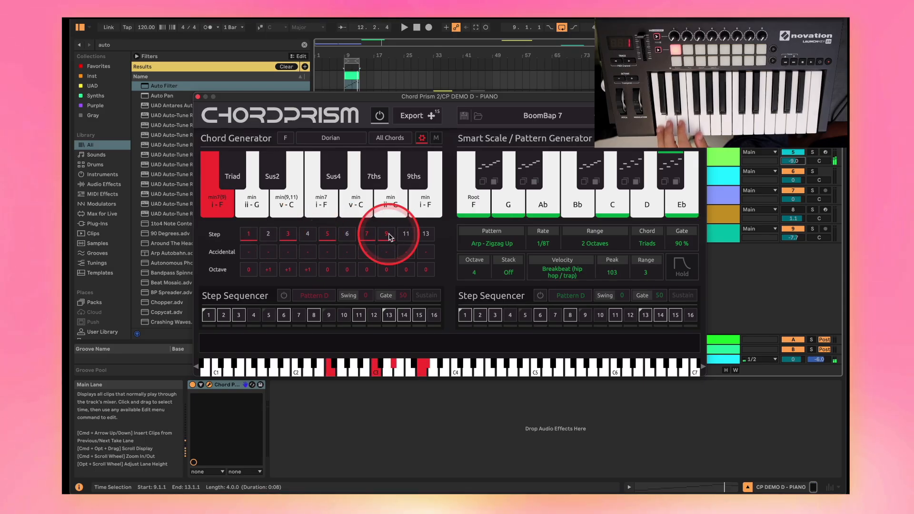
- Set step 5 of the first i - F chord to octave -1 and add step 4 to the first ii - G chord
left_click(424, 235)
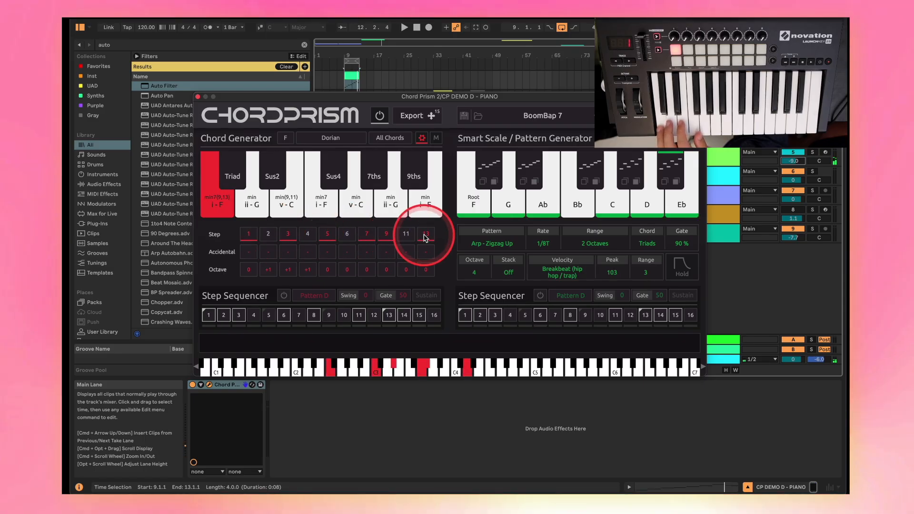
left_click(327, 269)
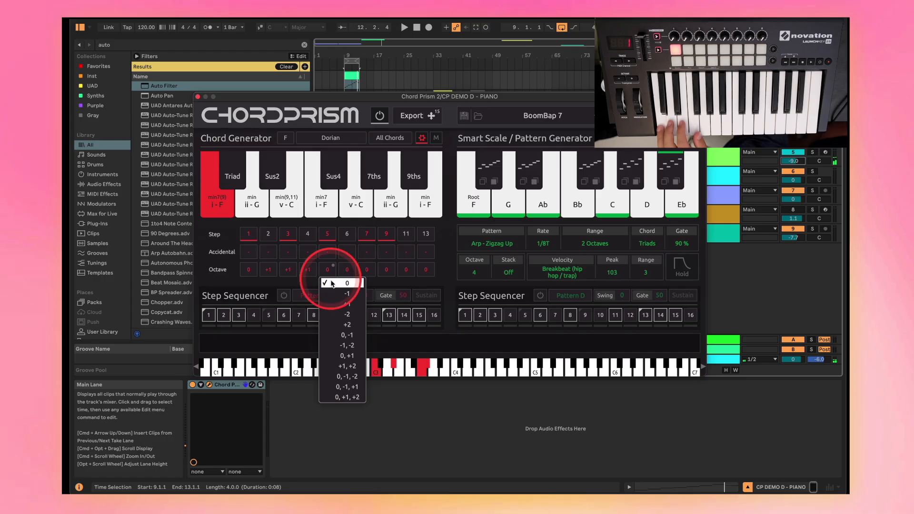
left_click(333, 293)
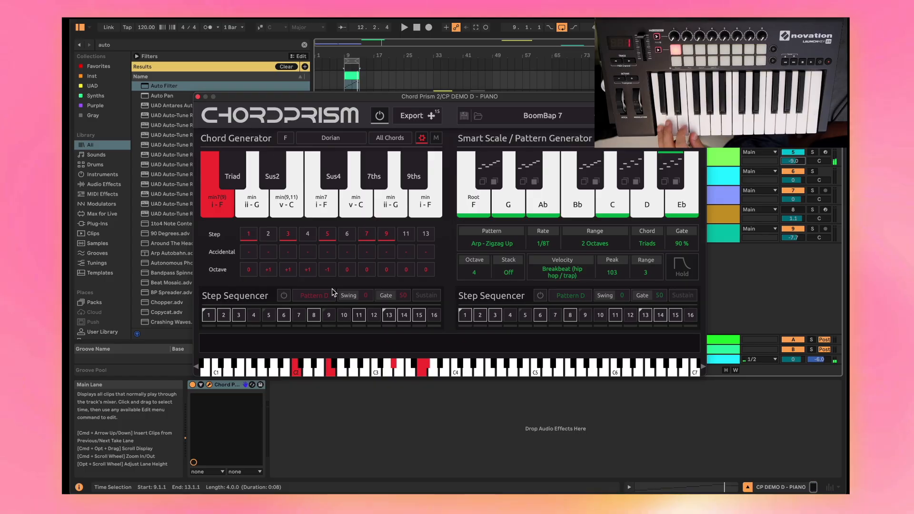
left_click(333, 256)
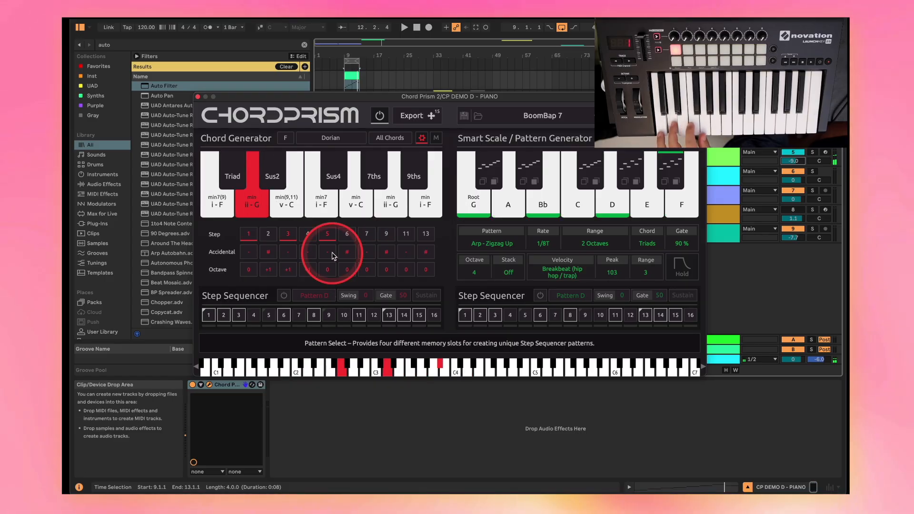
left_click(308, 237)
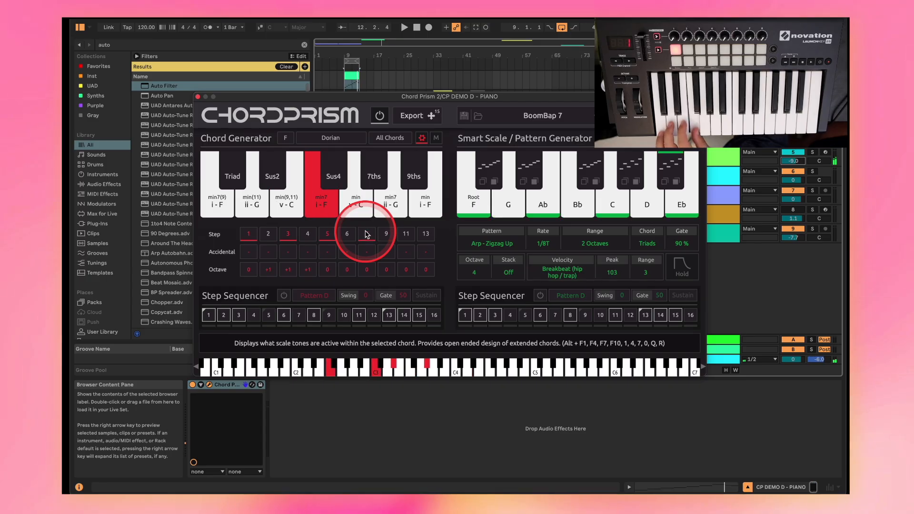
- Save the modified preset in the User folder as BoomBap 7 Edited
left_click(460, 121)
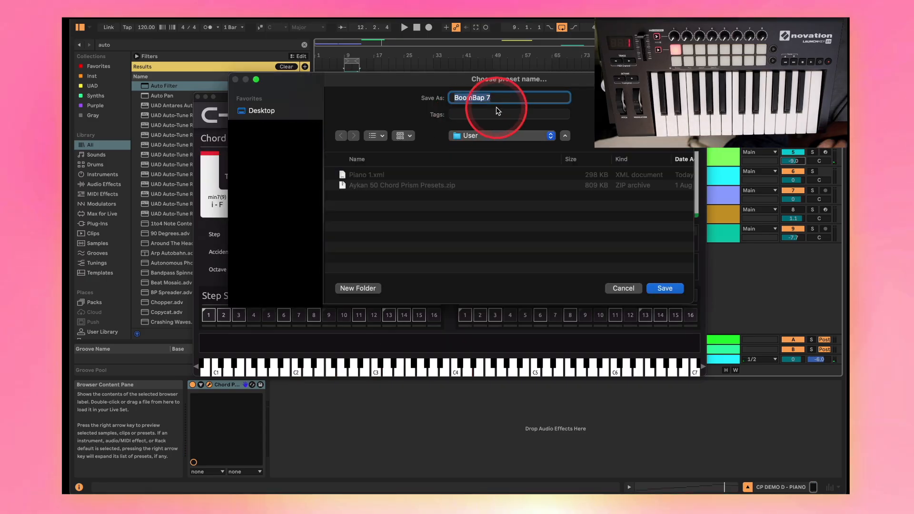
key("Right")
type("Edited")
key("Return")
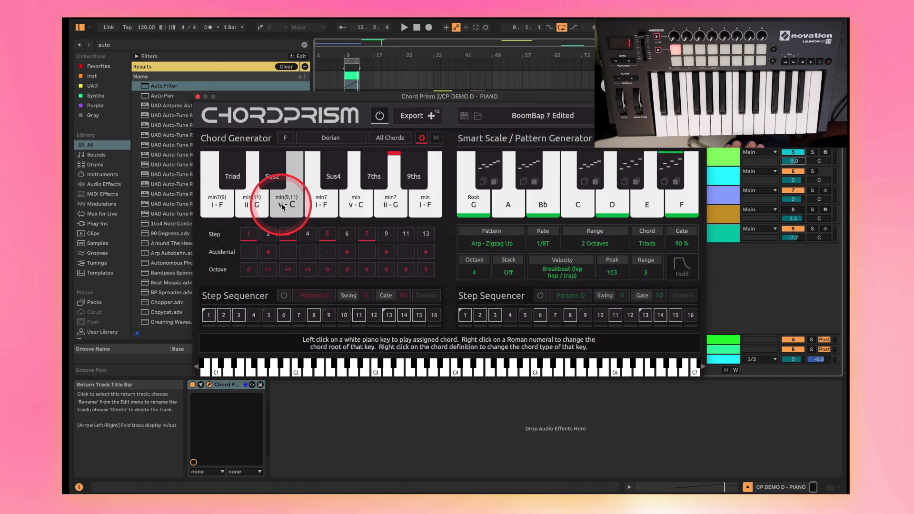
- Change the third key's chord root from v - C to VII - Eb and its chord type to maj7(9)
left_click(284, 205)
left_click(305, 219)
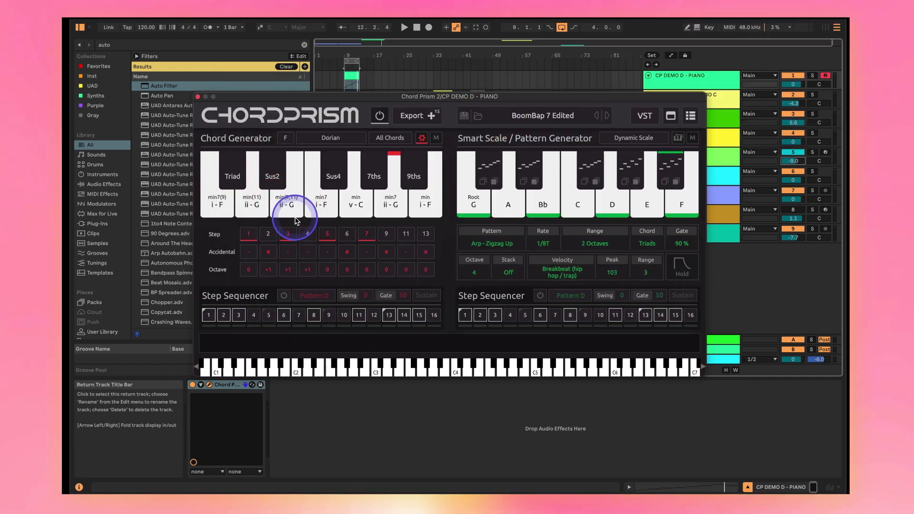
left_click(287, 206)
left_click(297, 254)
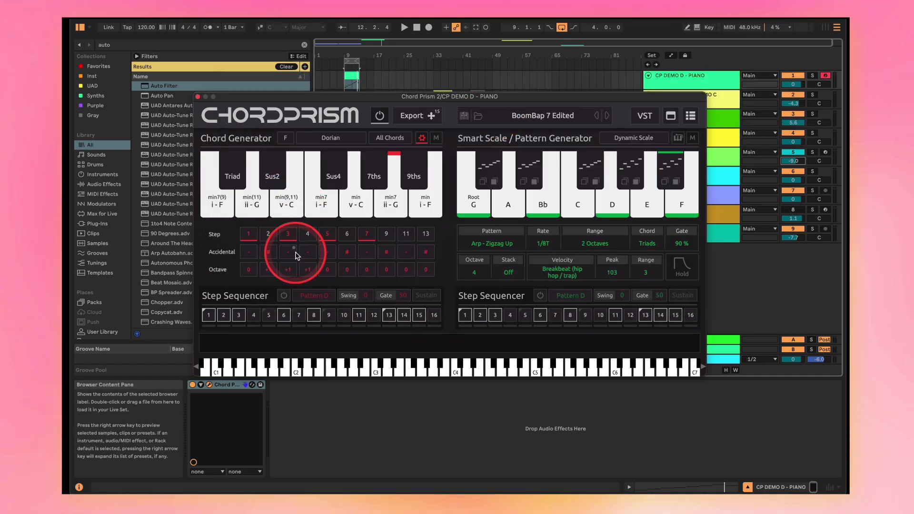
left_click(284, 210)
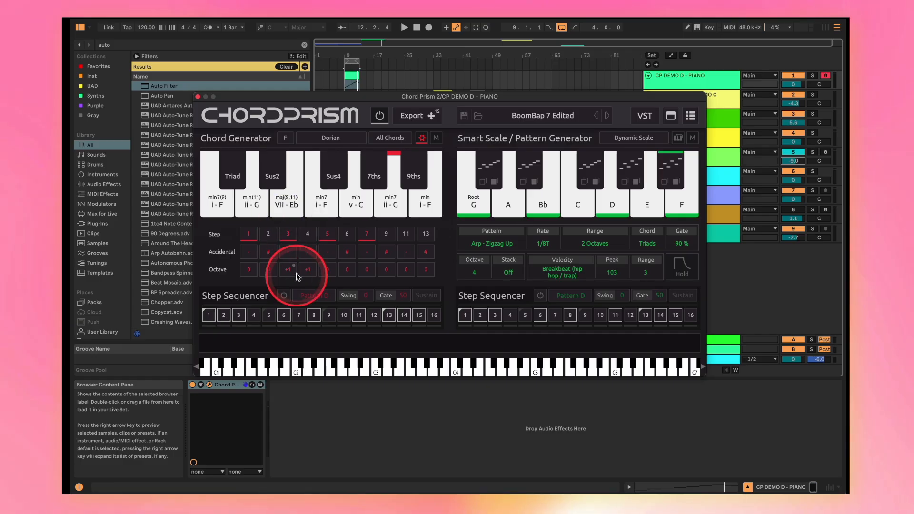
left_click(291, 209)
left_click(291, 199)
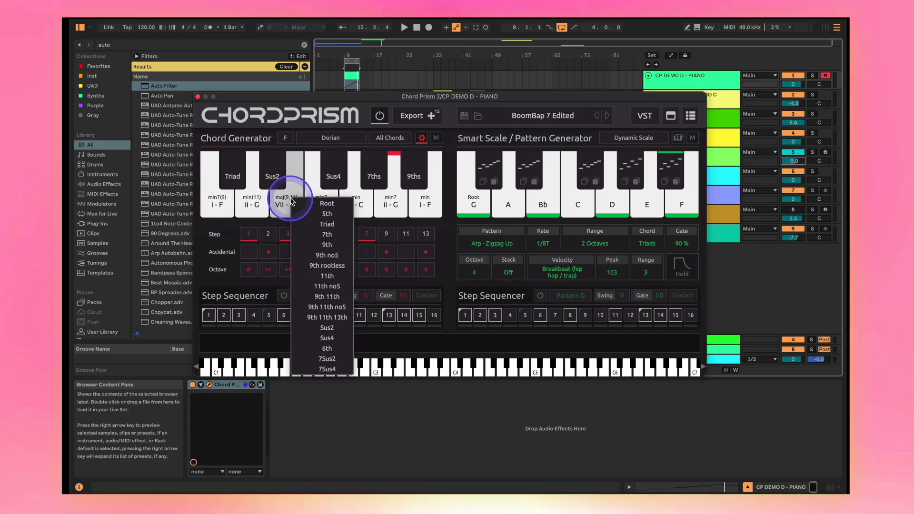
left_click(315, 254)
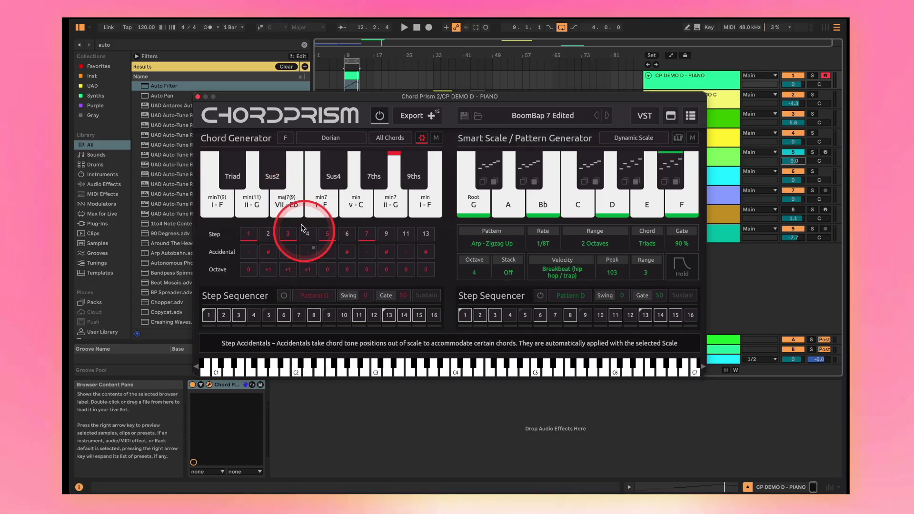
- Try 11th chord types on the first ii - G chord
left_click(248, 200)
left_click(279, 288)
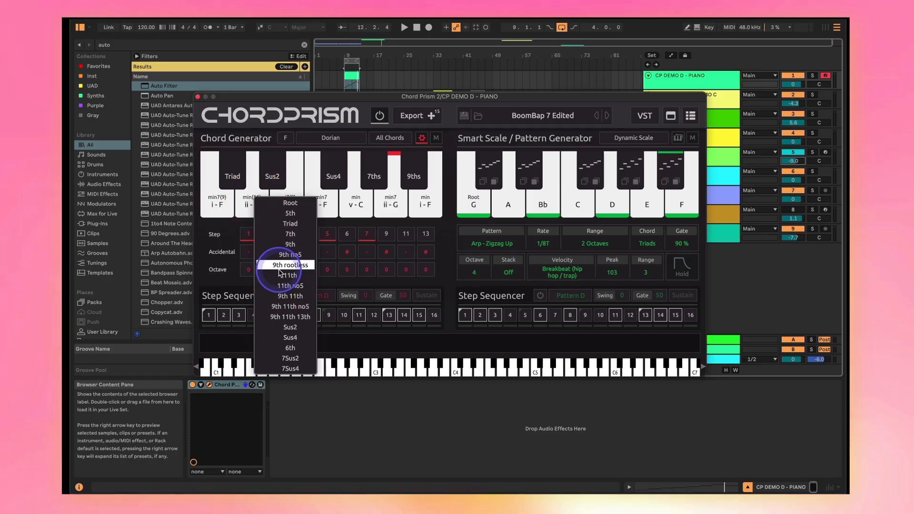
left_click(279, 272)
left_click(247, 197)
left_click(278, 282)
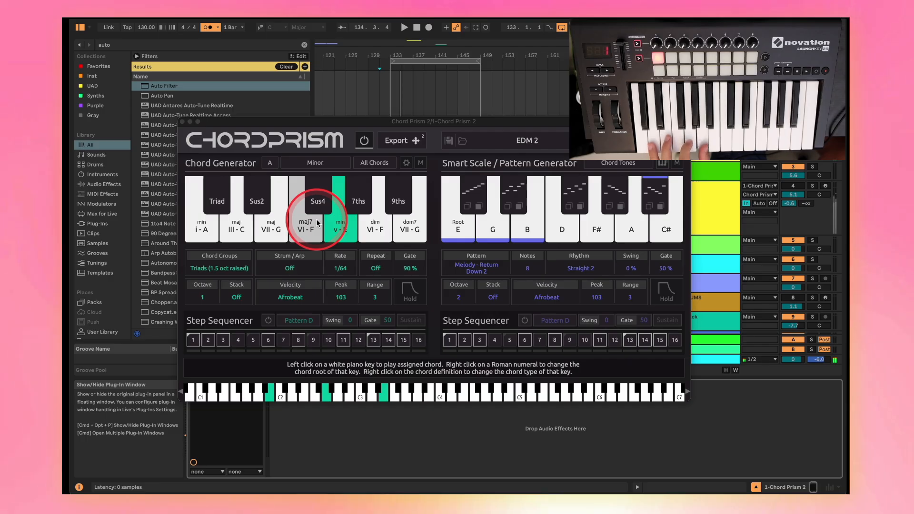
- Close the Chord Prism window, stop recording the Chord Prism 2 clip and play it back from bar 133
left_click(182, 121)
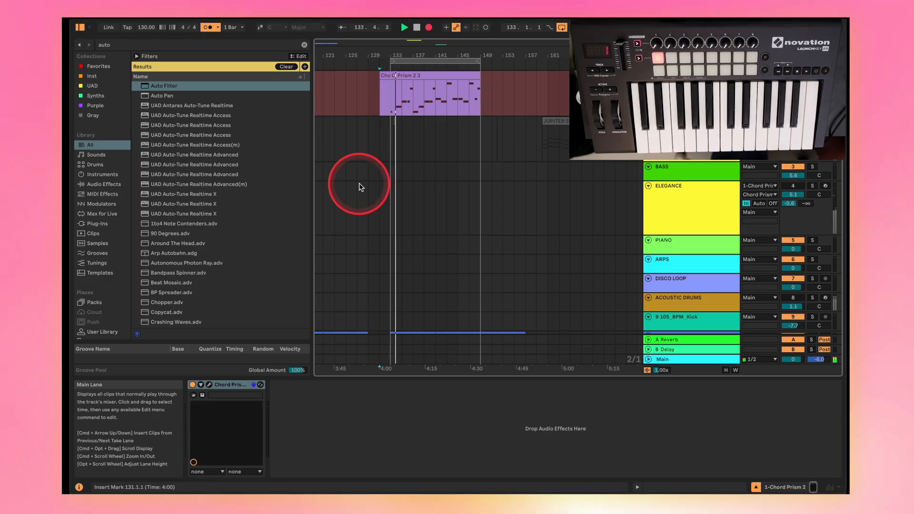
key("space")
scroll(397, 92, "up", 5)
scroll(396, 90, "down", 5)
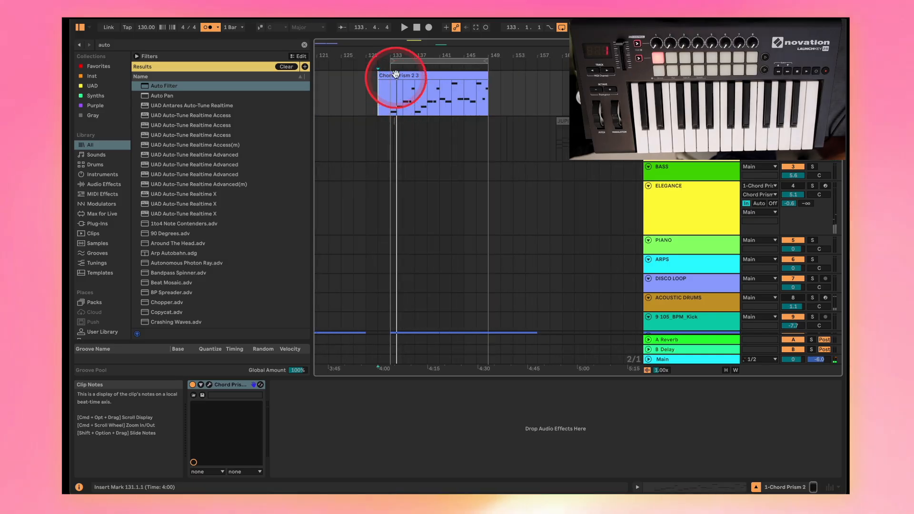
scroll(392, 85, "up", 3)
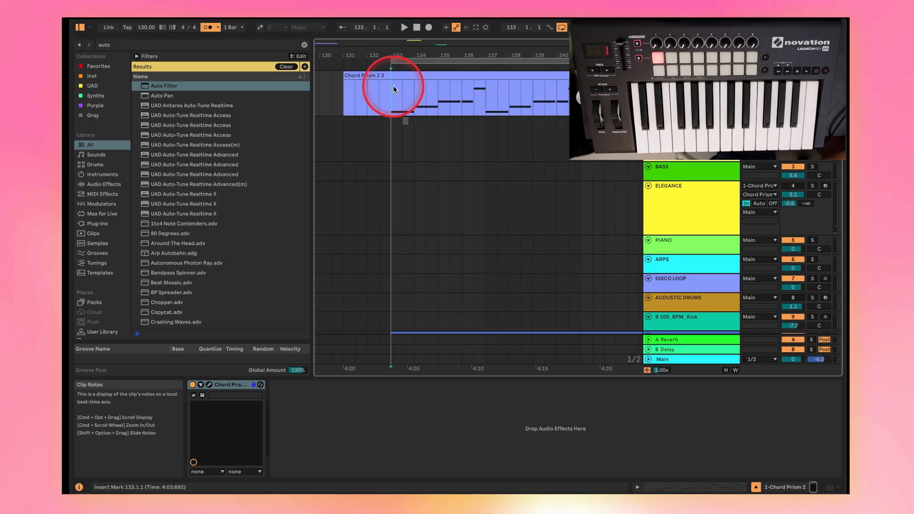
key("space")
- Rename the recorded Chord Prism 2 clip A SECTION and trim its start to bar 133
left_click_drag(353, 91, 456, 95)
key("super+r")
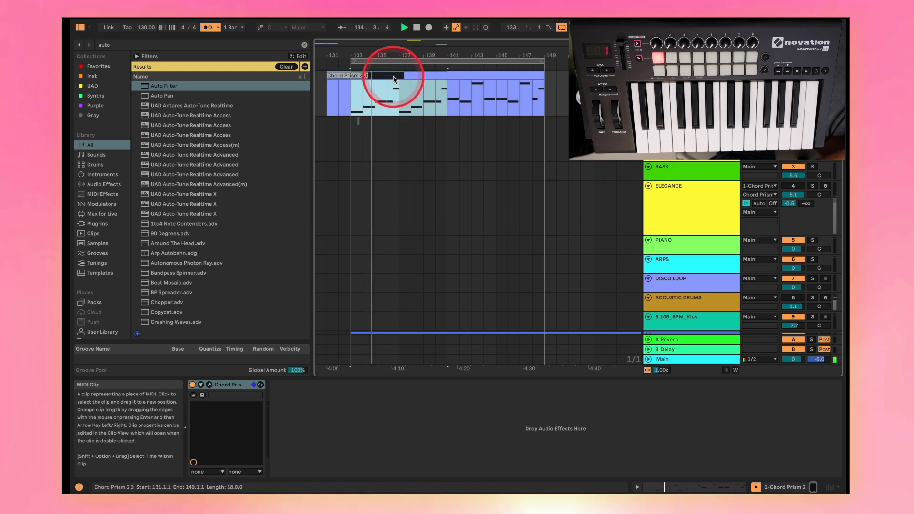
type("A SEC")
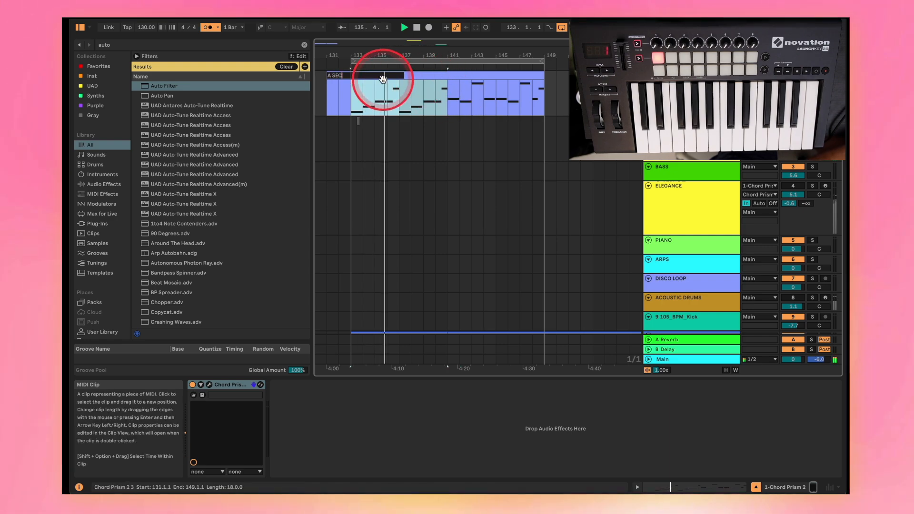
type("TION")
key("Return")
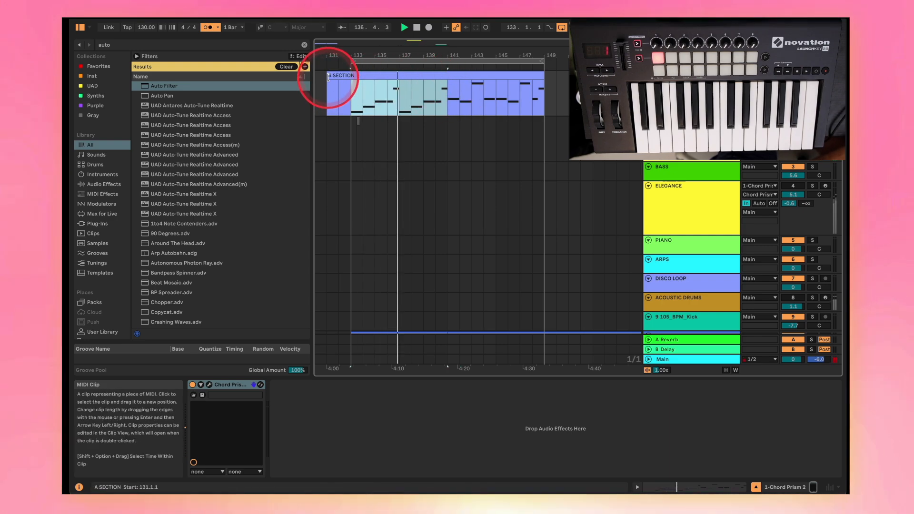
left_click_drag(328, 77, 355, 75)
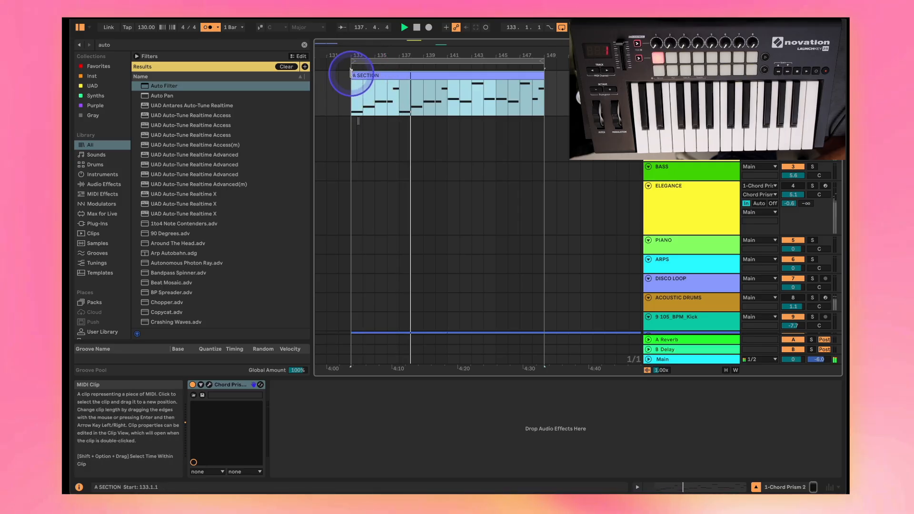
- Split the A SECTION clip at bar 141 and rename the second half B SECTION
left_click(451, 91)
key("super+e")
left_click(458, 78)
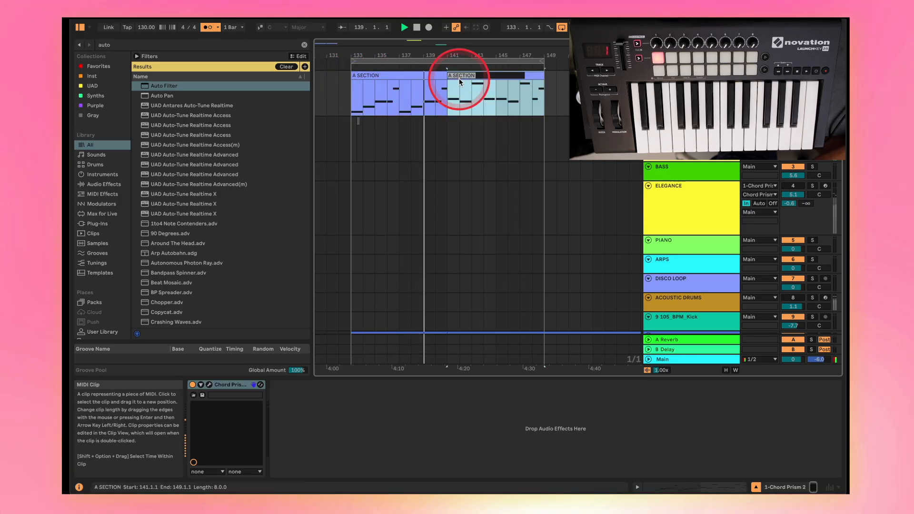
key("super+r")
type("B SEC")
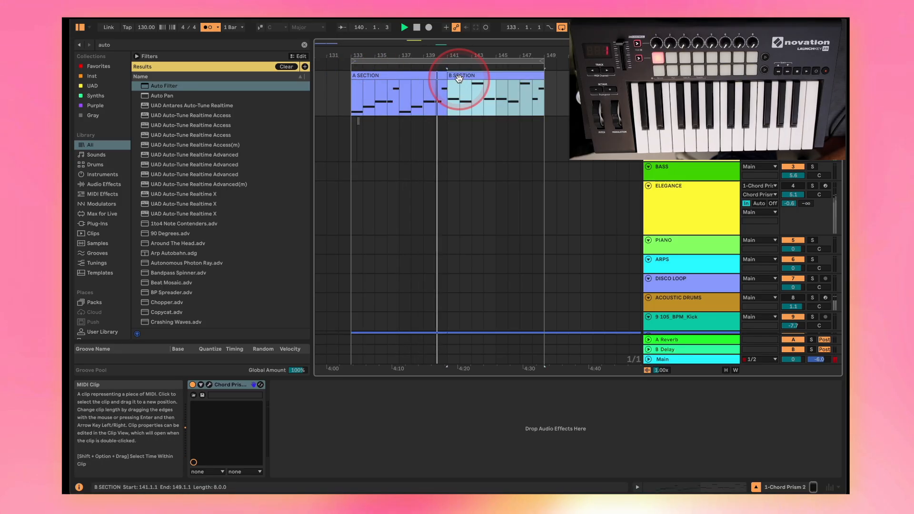
- Move the B SECTION clip to bar 149 and duplicate the A SECTION clip into bars 141 to 149
left_click_drag(459, 78, 552, 78)
left_click(433, 76)
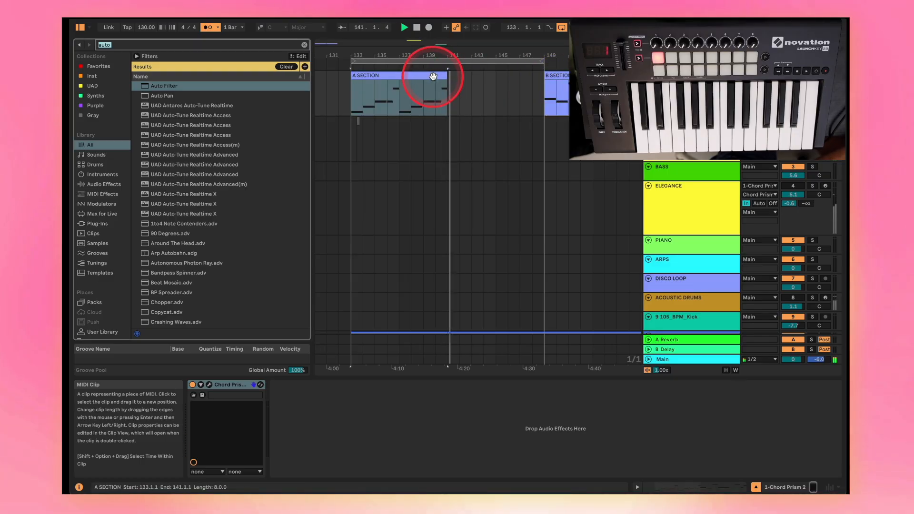
key("Escape")
key("super+d")
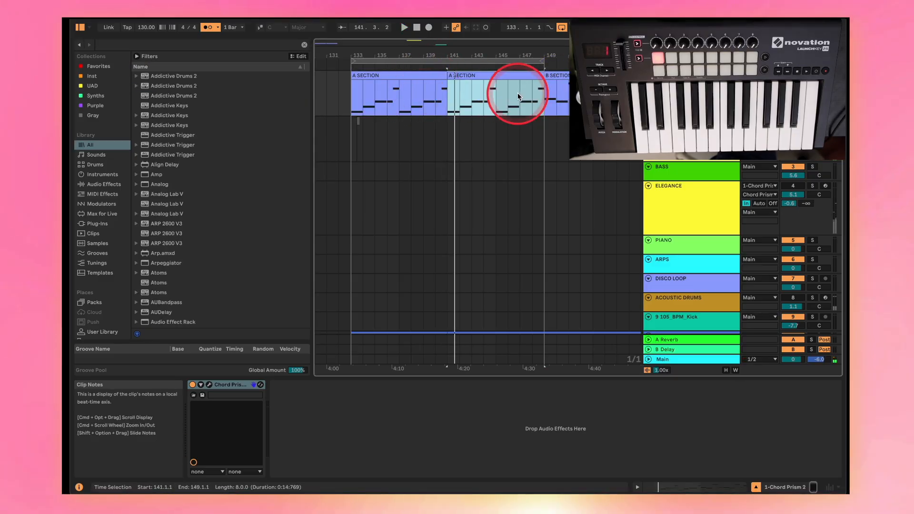
- Open the Chord Prism window for playing a melody over the arrangement, and close it after the melody pass
left_click(209, 384)
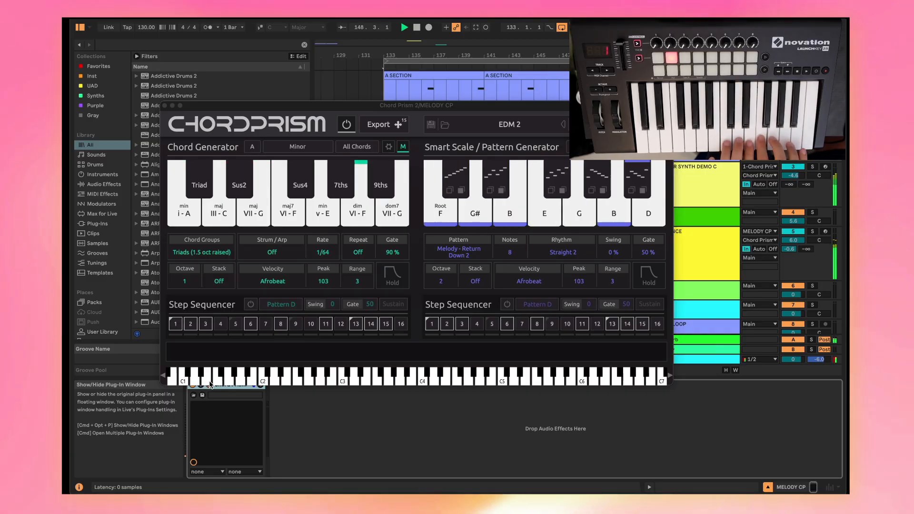
key("space")
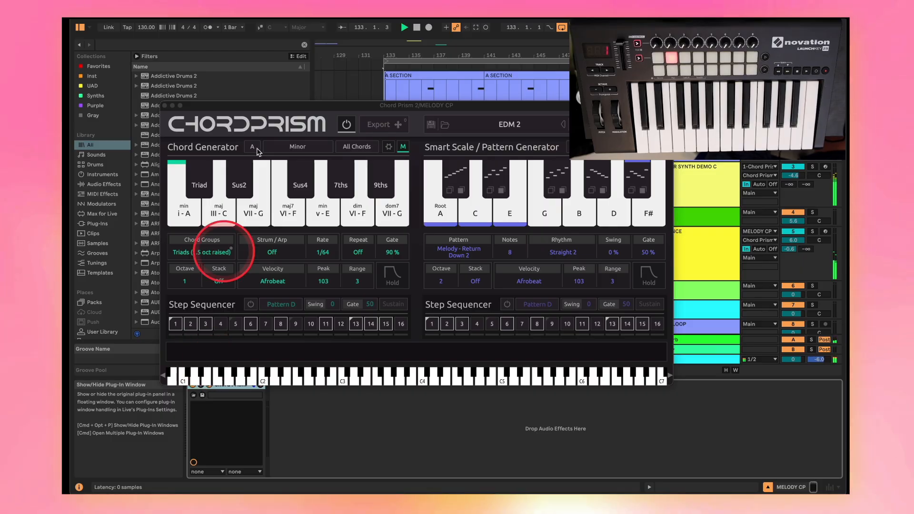
left_click(165, 105)
- Undo the last change to the clips on the MELODY CP track and start playback
left_click(421, 127)
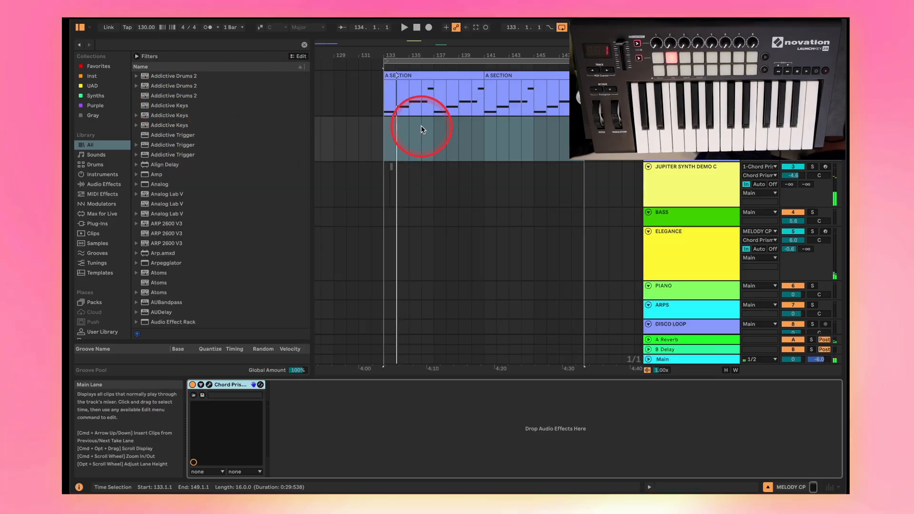
key("super+z")
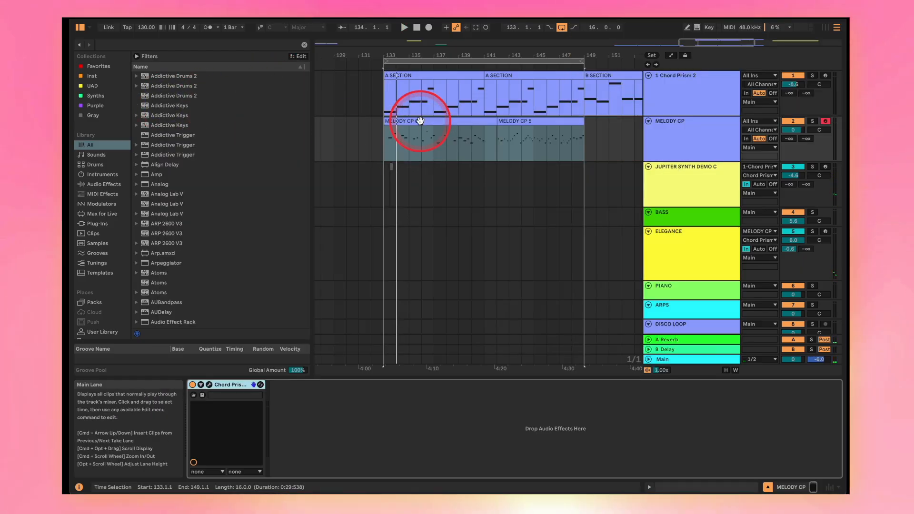
key("space")
- Open the MELODY CP 6 clip for note editing and move its start marker to 21.1.1
double_click(407, 120)
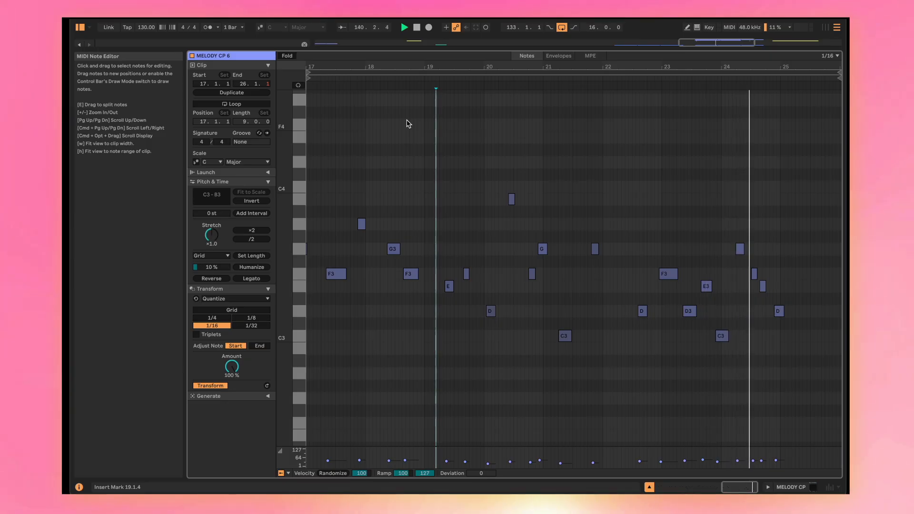
key("space")
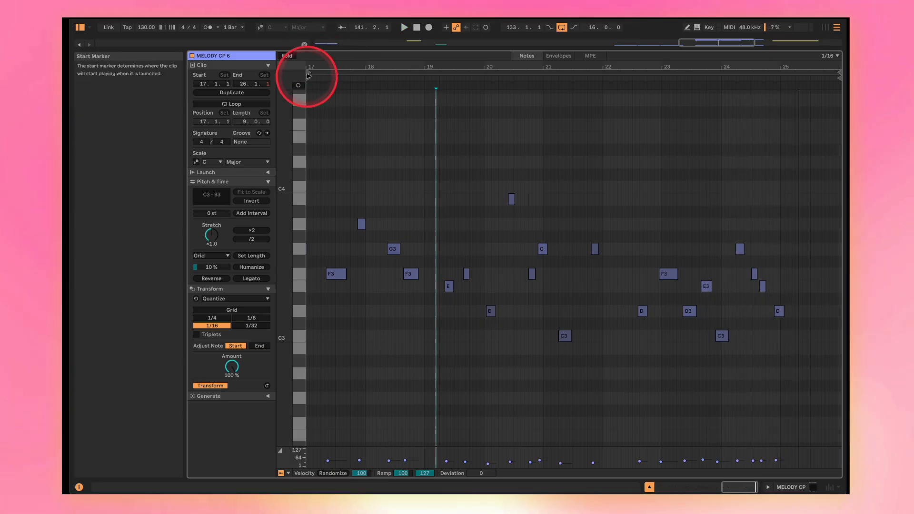
mouse_move(307, 76)
left_mouse_down()
mouse_move(547, 102)
mouse_move(537, 108)
left_mouse_up()
left_click_drag(311, 78, 545, 77)
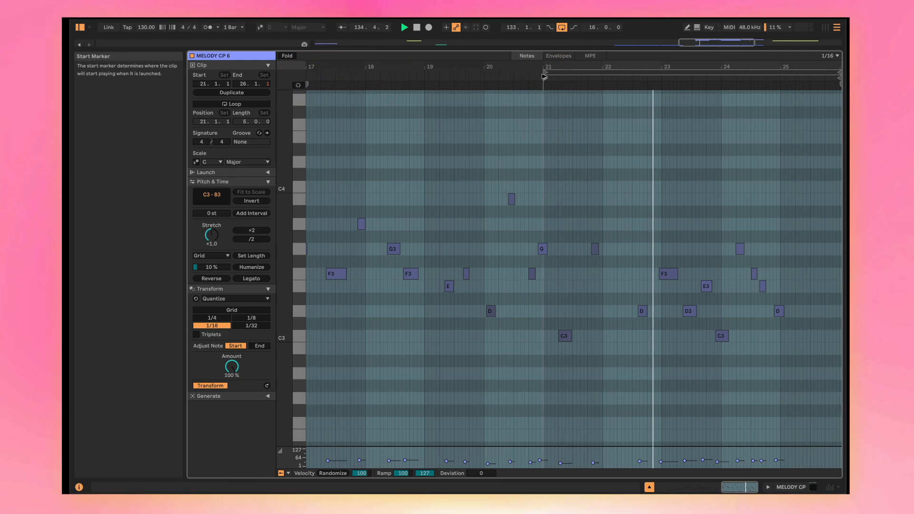
- Lower the short G3 note in bar 24 to F3 and add a short E3 note at 25.2.2
left_click(710, 250)
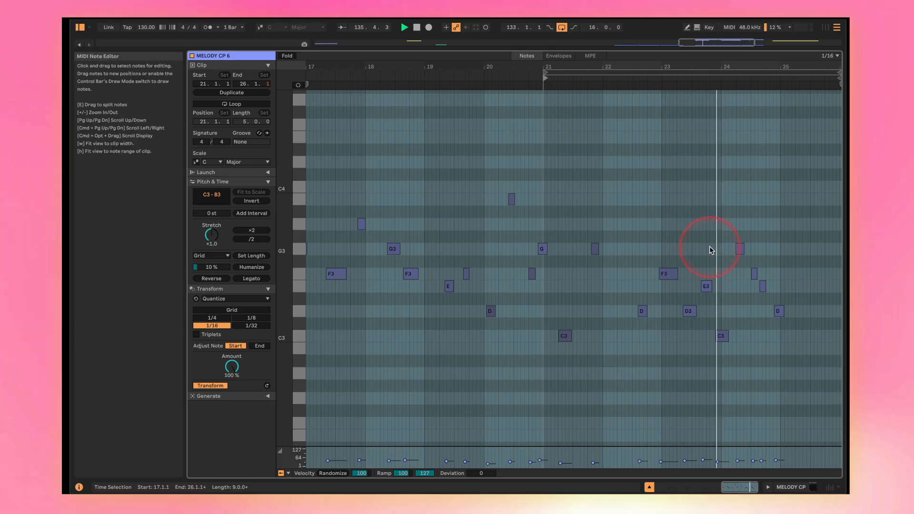
left_click_drag(742, 248, 740, 274)
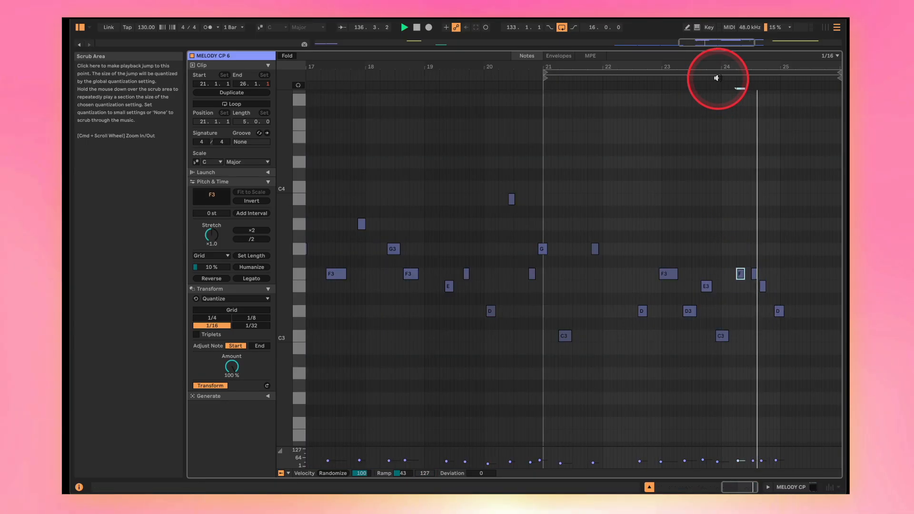
key("space")
double_click(802, 286)
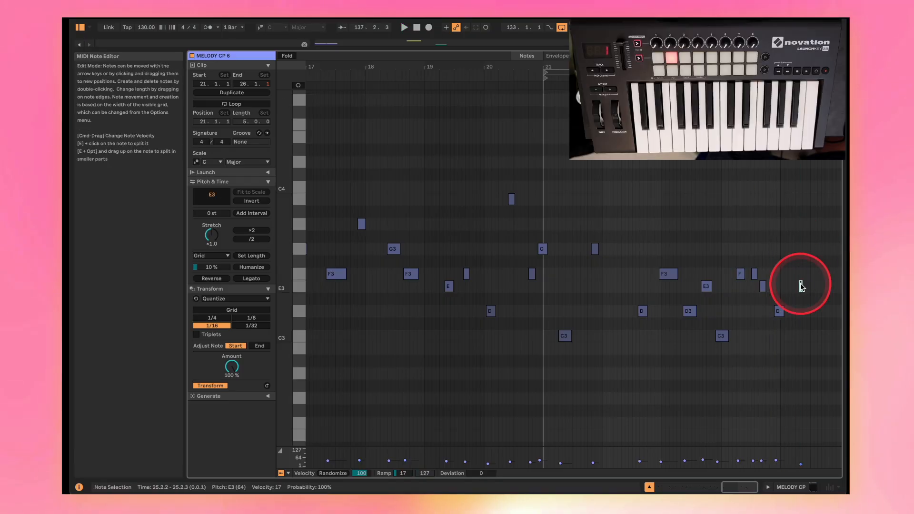
- Lengthen the short E3 note in bar 25 so it spans 25.1.4 to 25.3.2
left_click_drag(801, 286, 794, 286)
left_click(794, 288)
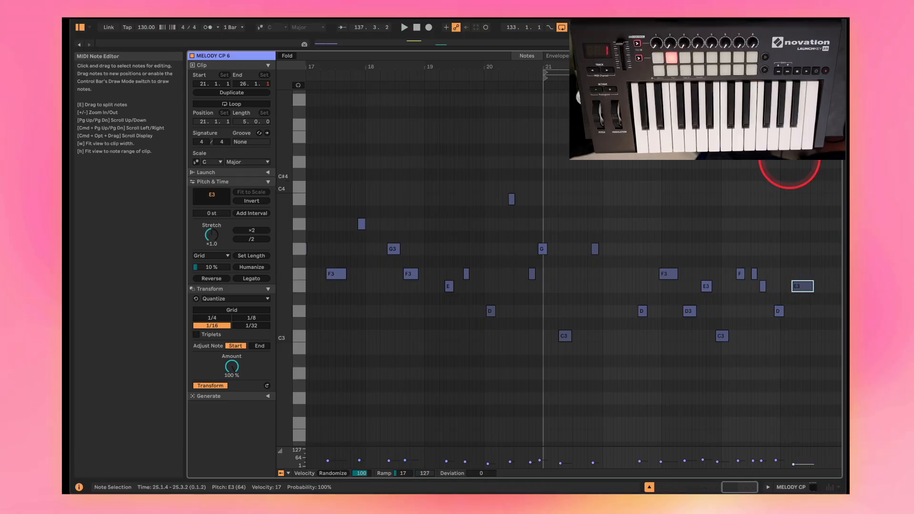
left_click(809, 300)
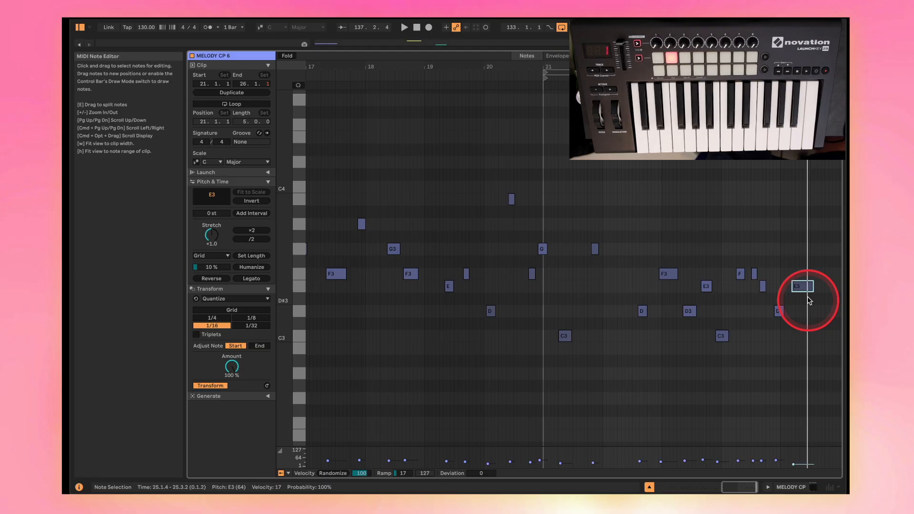
- Record the melody onto the ELEGANCE track from bar 133 and set that track's monitoring to Auto
left_click(428, 27)
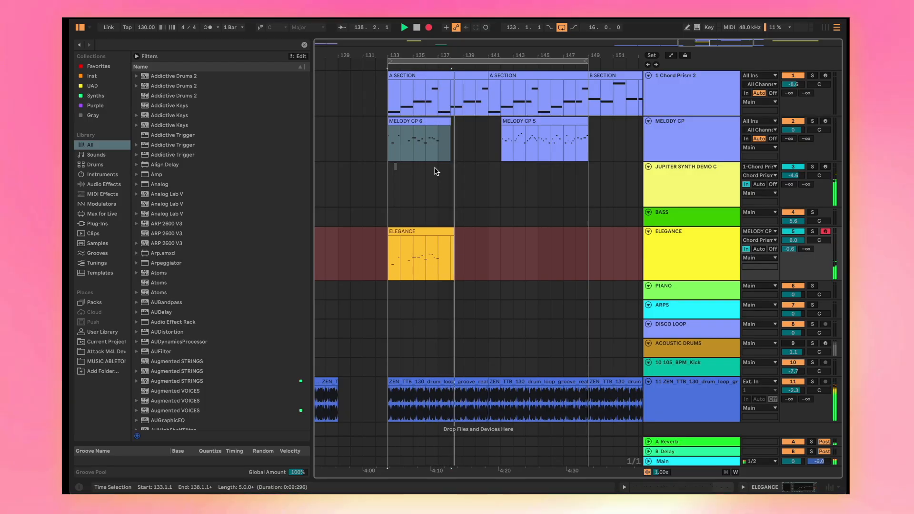
key("space")
left_click(420, 231)
left_click(762, 249)
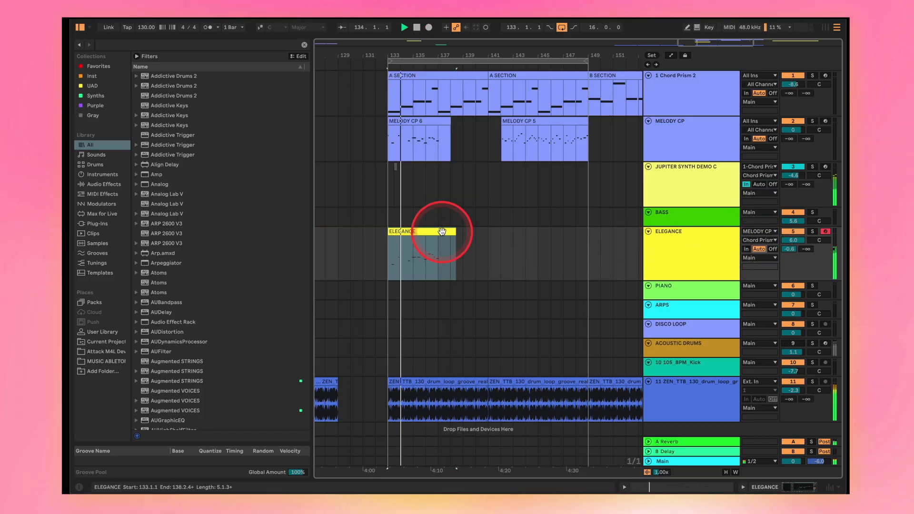
- Open the recorded ELEGANCE clip for note editing and add an A3 note starting at 1.1.2
double_click(430, 242)
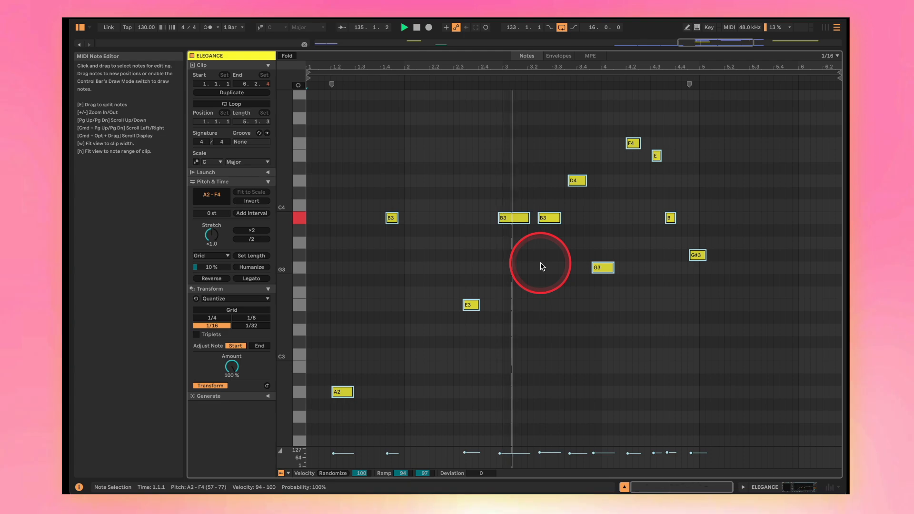
left_click(559, 279)
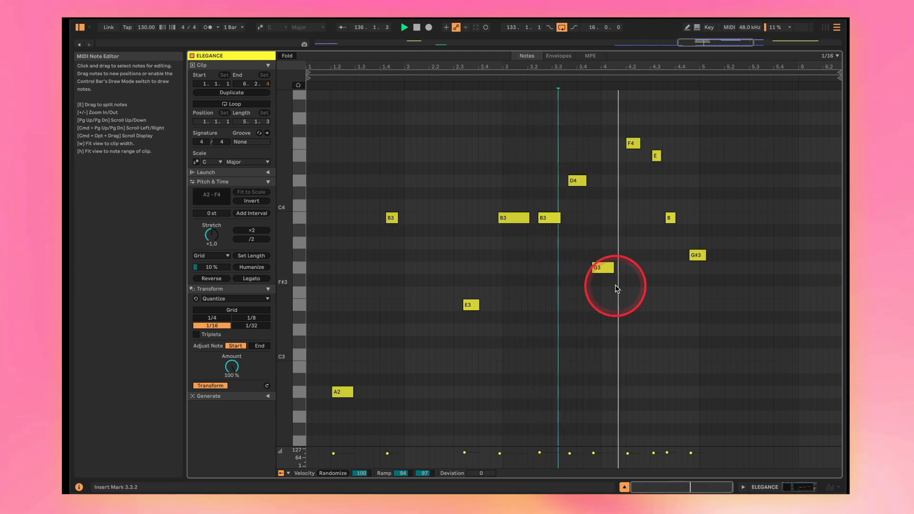
double_click(703, 230)
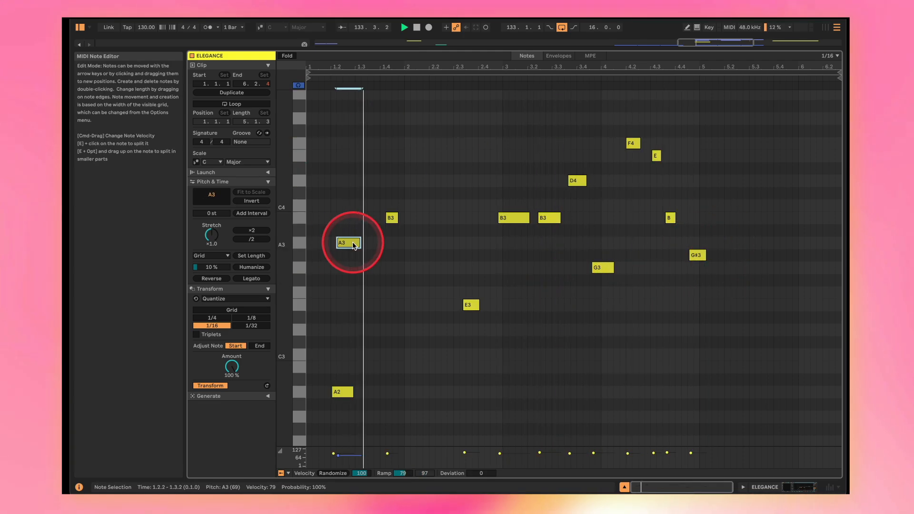
key("space")
left_click_drag(352, 243, 324, 243)
key("space")
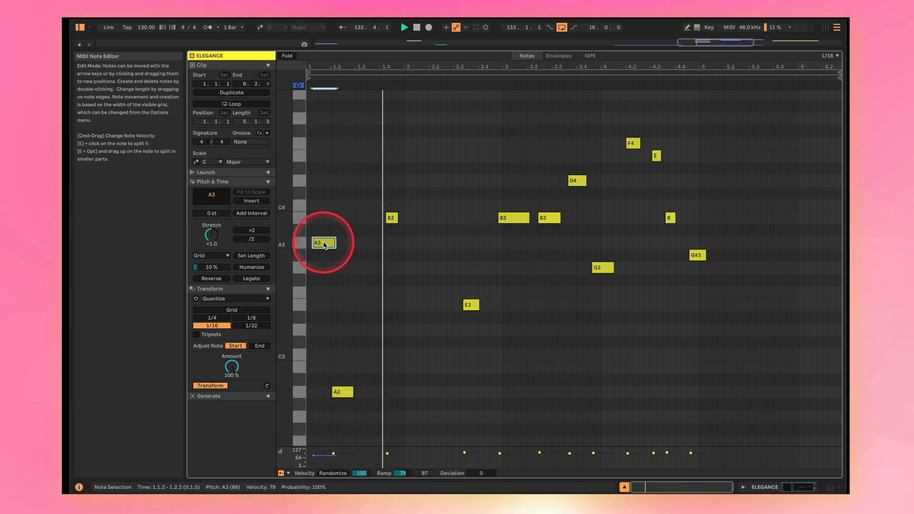
- Trim the ELEGANCE clip in the arrangement to end at 137.1.1 and reopen it for note editing
key("super+alt+l")
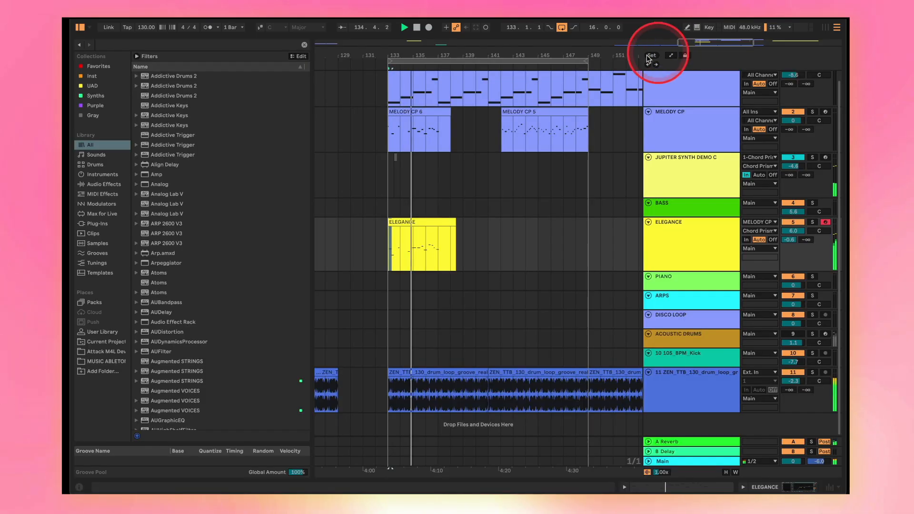
mouse_move(453, 226)
left_mouse_down()
mouse_move(424, 225)
mouse_move(436, 230)
left_mouse_up()
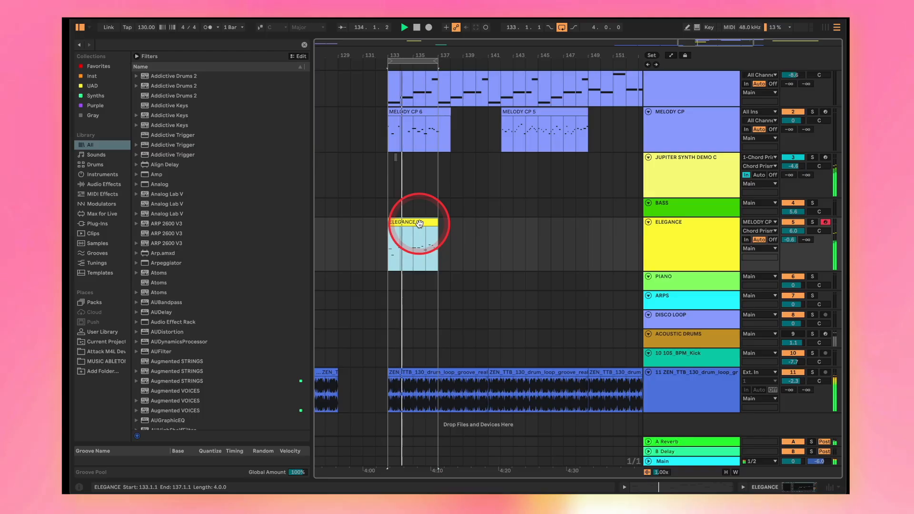
double_click(419, 223)
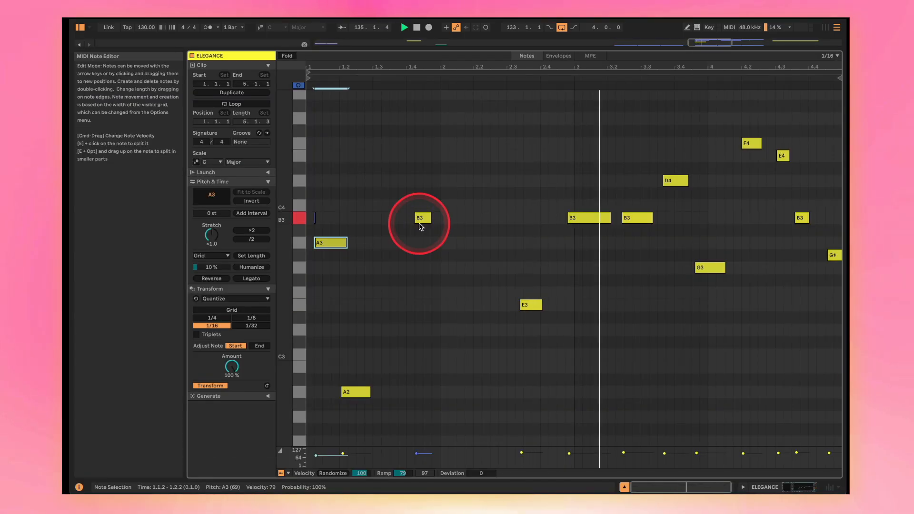
double_click(554, 49)
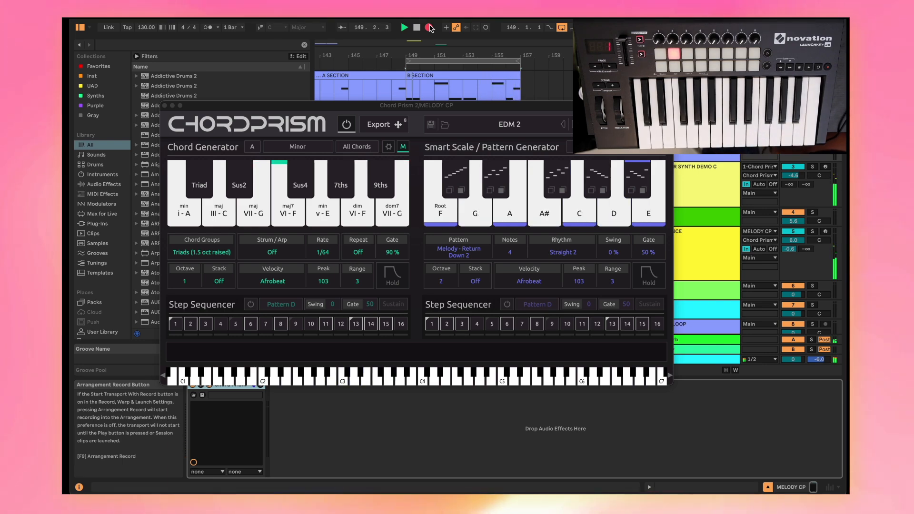
- Stop the transport, move the Chord Prism window clear of the upper tracks and select the MELODY CP 3 clip
left_click(417, 28)
left_click_drag(425, 104, 398, 265)
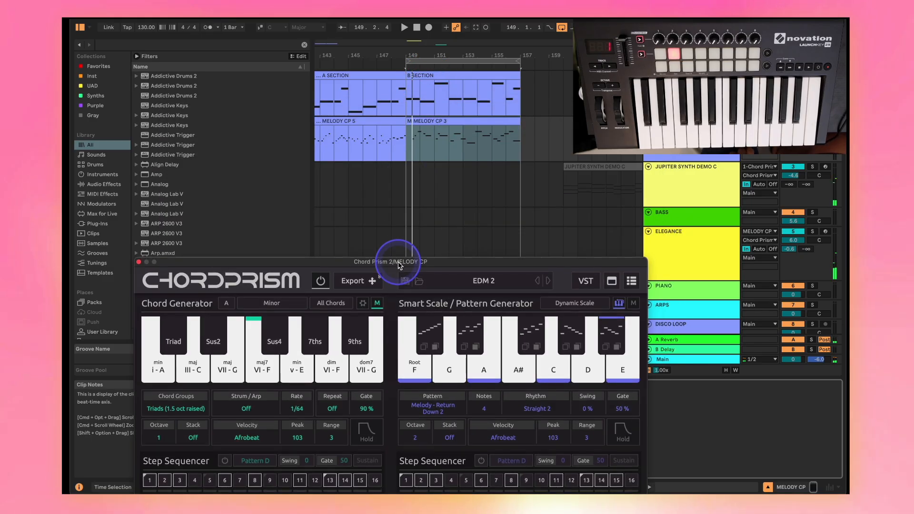
left_click(415, 201)
left_click(439, 136)
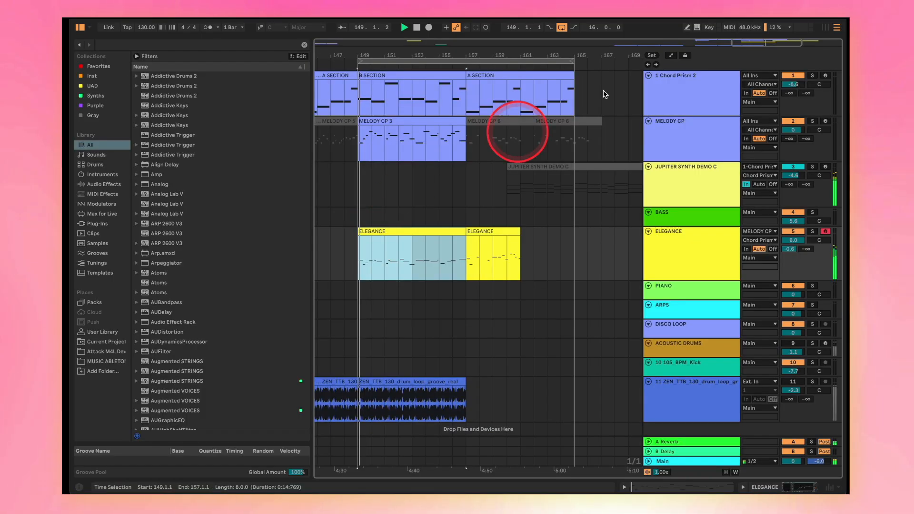
- Deactivate the Chord Prism 2 track and duplicate the four-bar ELEGANCE clip at bar 157 to bar 161
left_click(791, 76)
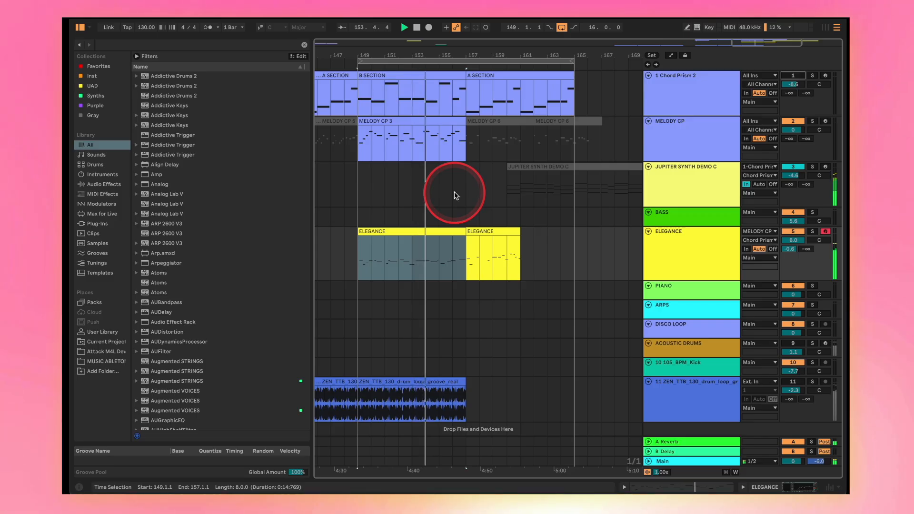
left_click(438, 233)
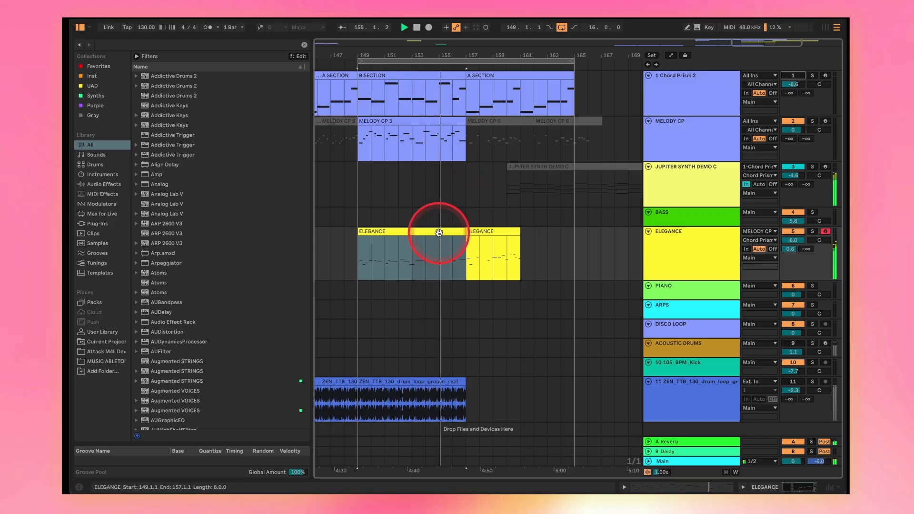
left_click(490, 233)
key("ctrl+d")
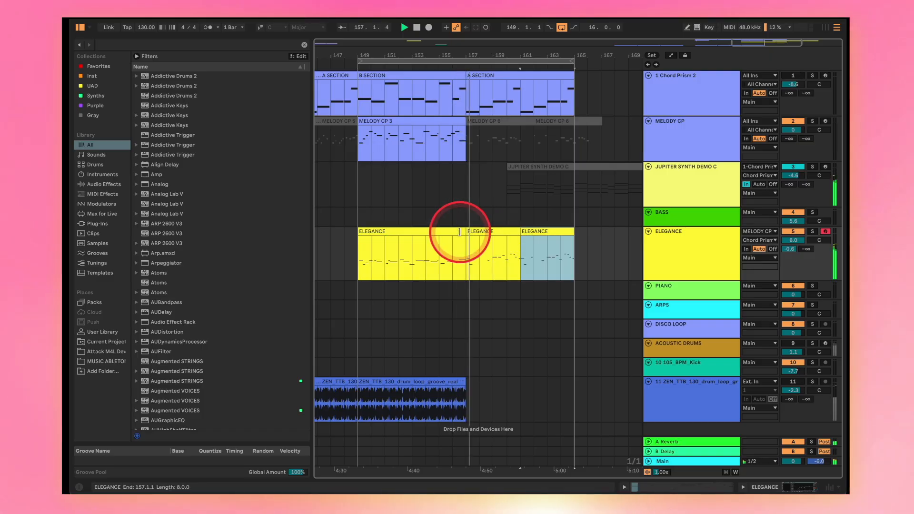
- Duplicate the drum loop clip at bar 149 so the copy fills bars 157 to 165
left_click(456, 382)
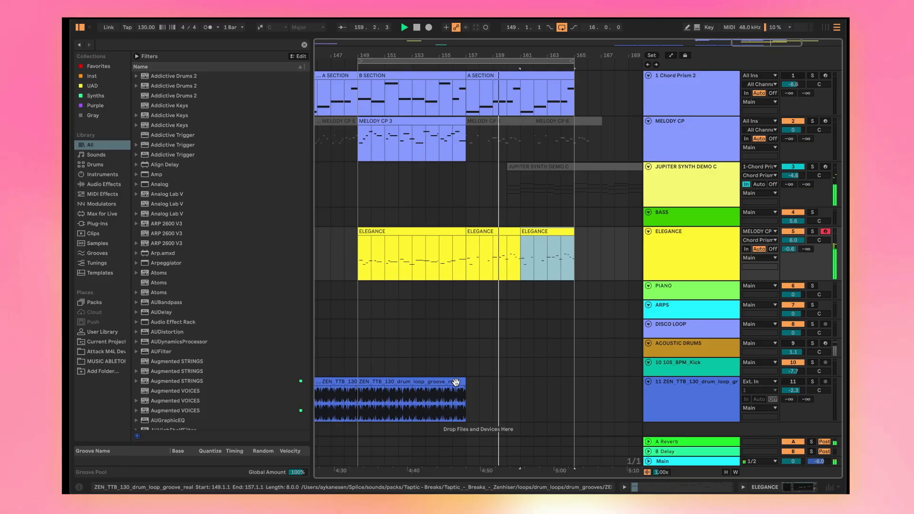
left_click(412, 378)
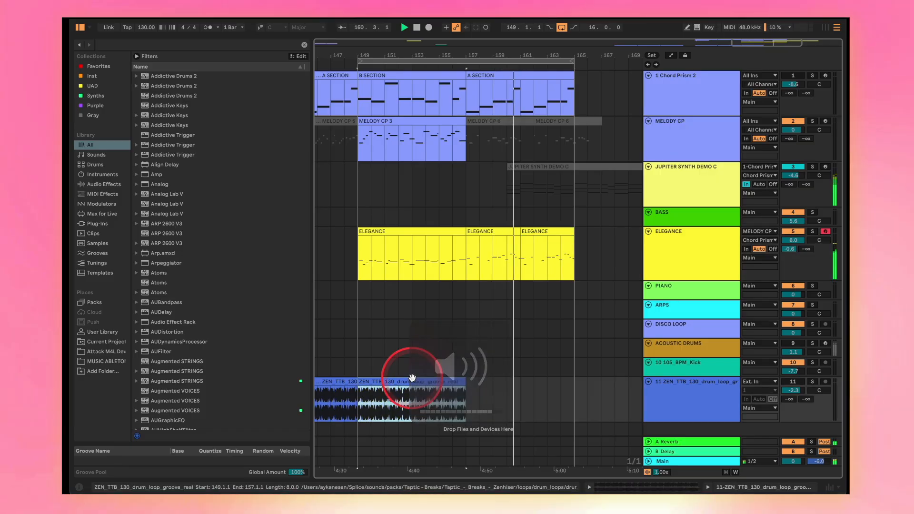
key("super+d")
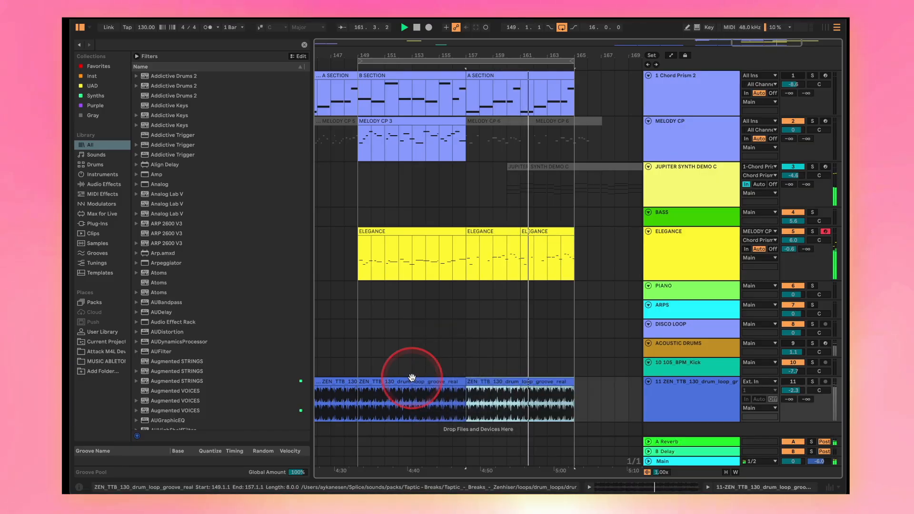